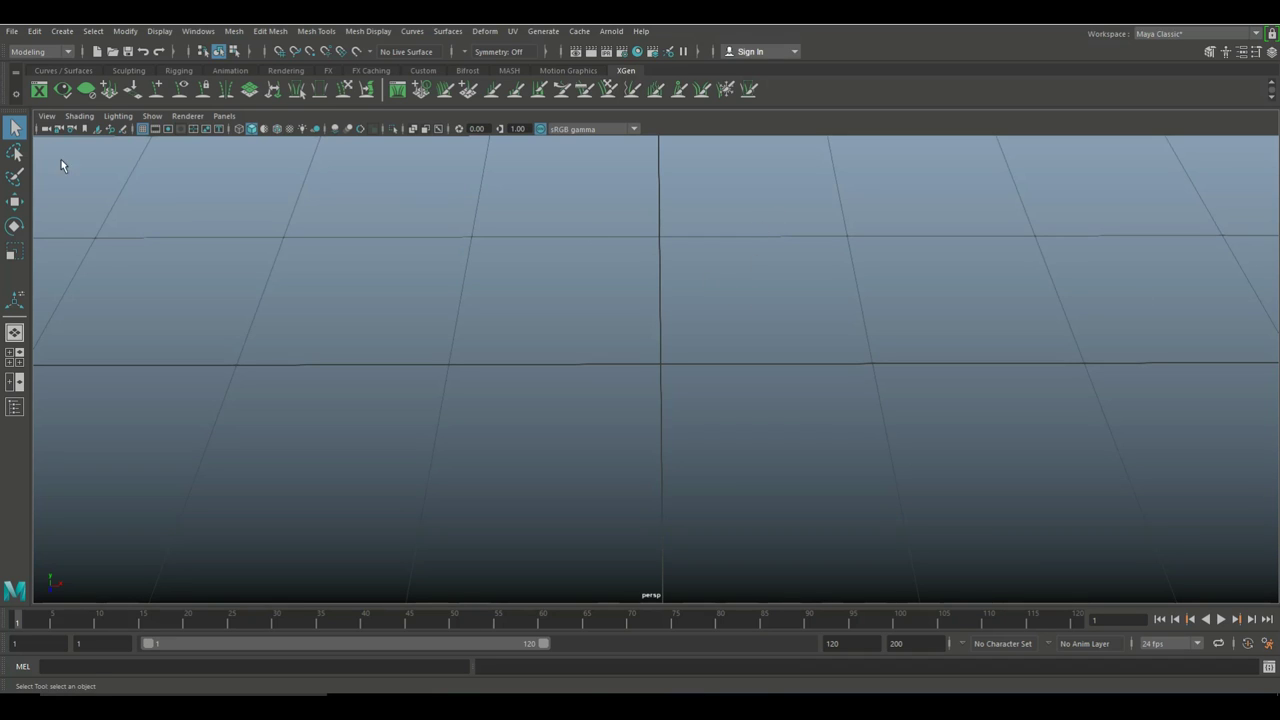
# - Create a polygon plane, pPlane1, with 5 width and 5 height divisions
pyautogui.click(62, 31)
pyautogui.moveTo(138, 78)
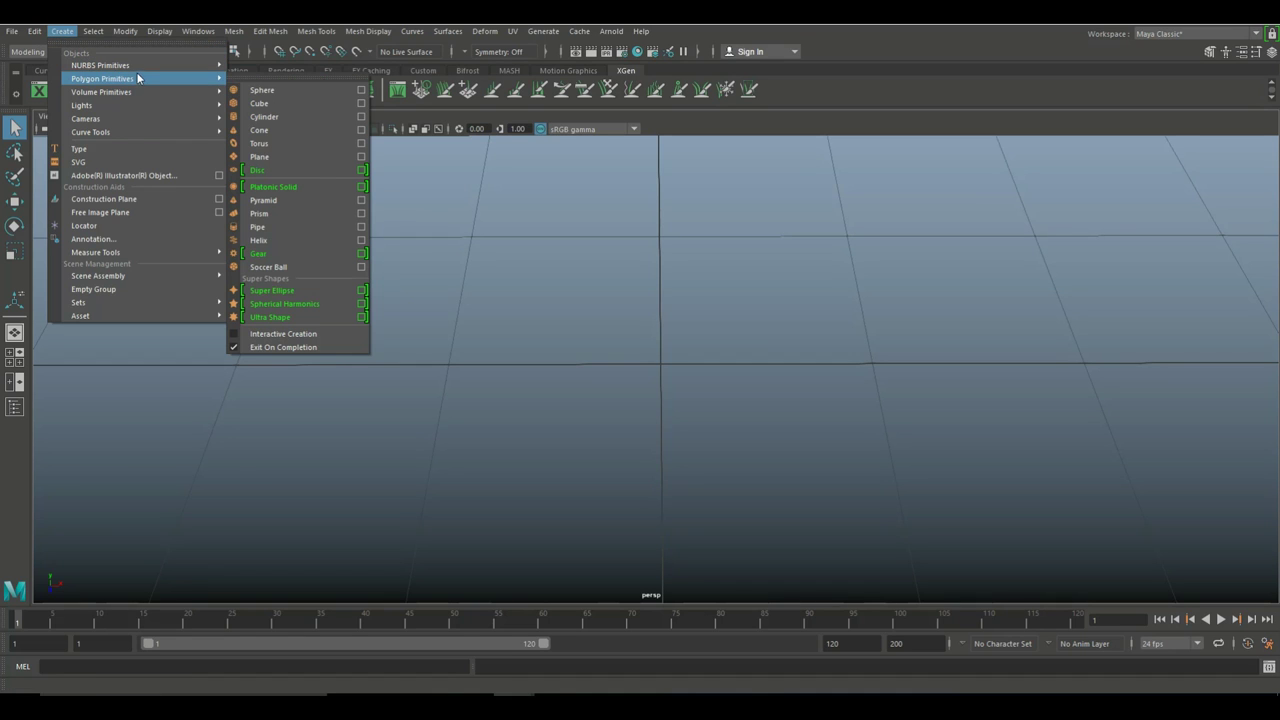
pyautogui.click(362, 160)
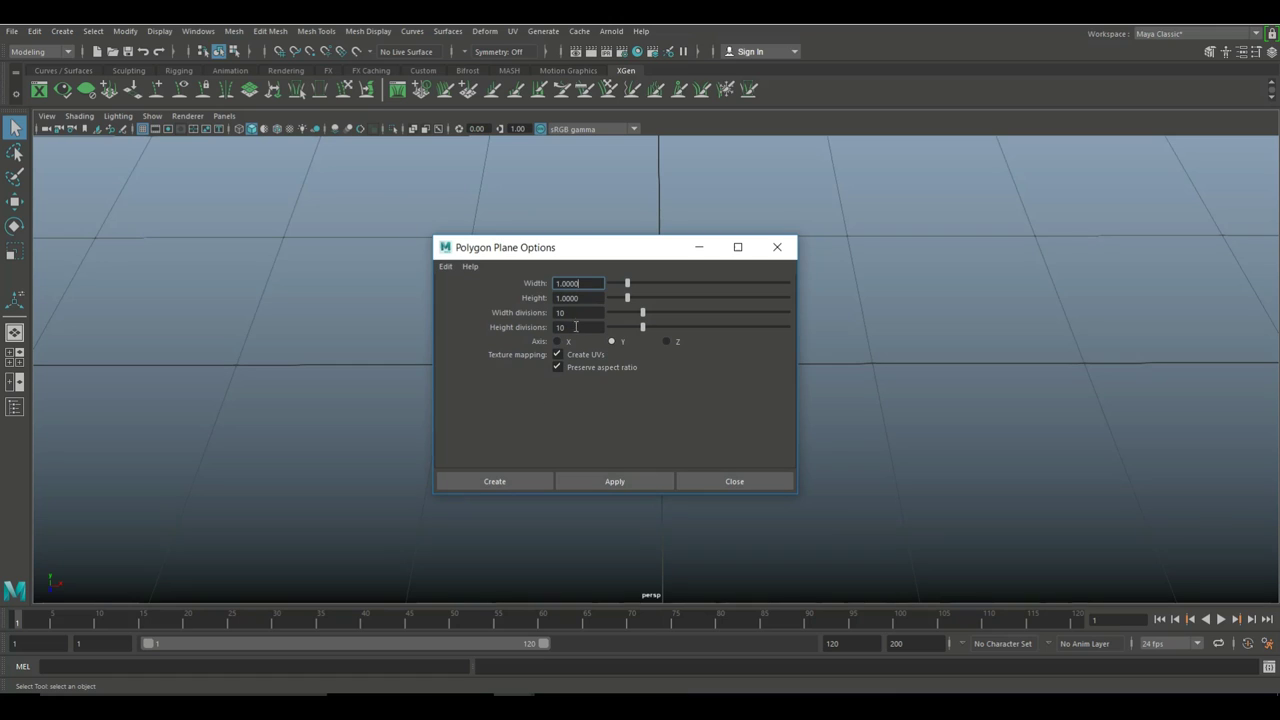
pyautogui.click(581, 313)
pyautogui.click(577, 329)
pyautogui.click(512, 479)
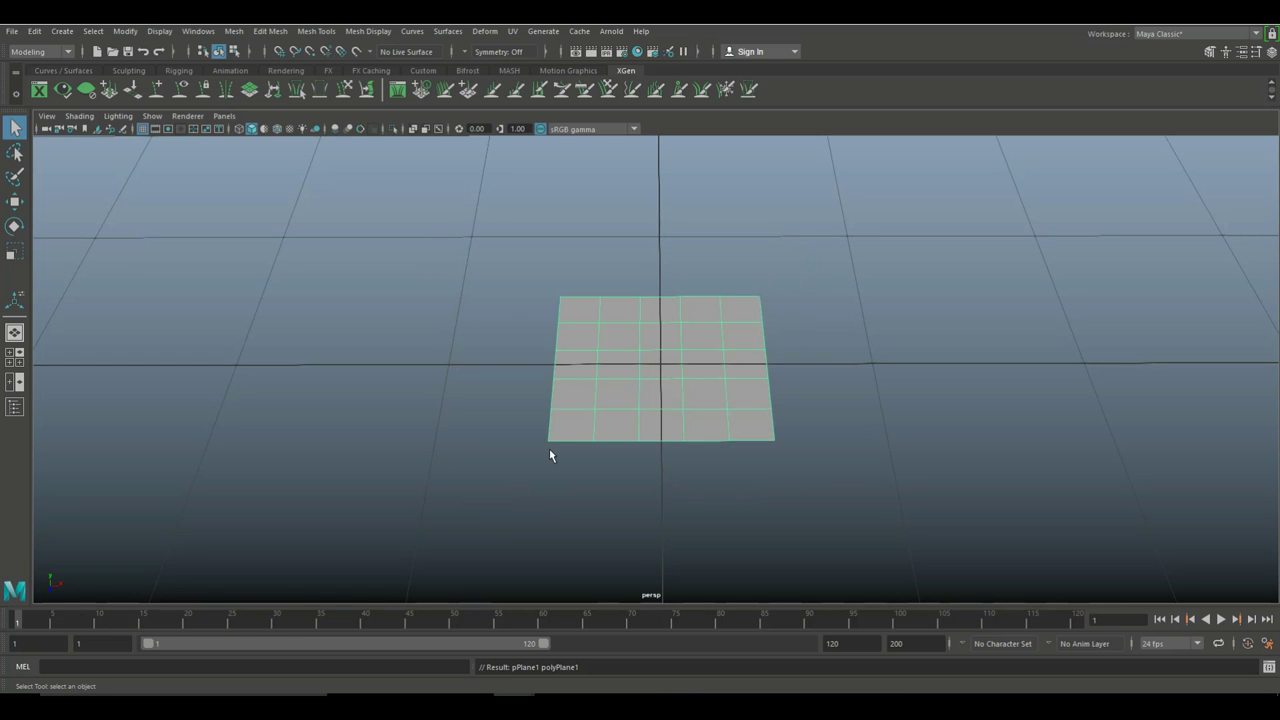
pyautogui.moveTo(472, 428)
pyautogui.keyDown('alt'); pyautogui.mouseDown()
pyautogui.moveTo(460, 429)
pyautogui.moveTo(477, 394)
pyautogui.moveTo(453, 442)
pyautogui.mouseUp(); pyautogui.keyUp('alt')
# - Maximize the top view, enter vertex mode and marquee-select the plane's interior vertices
pyautogui.press('space')
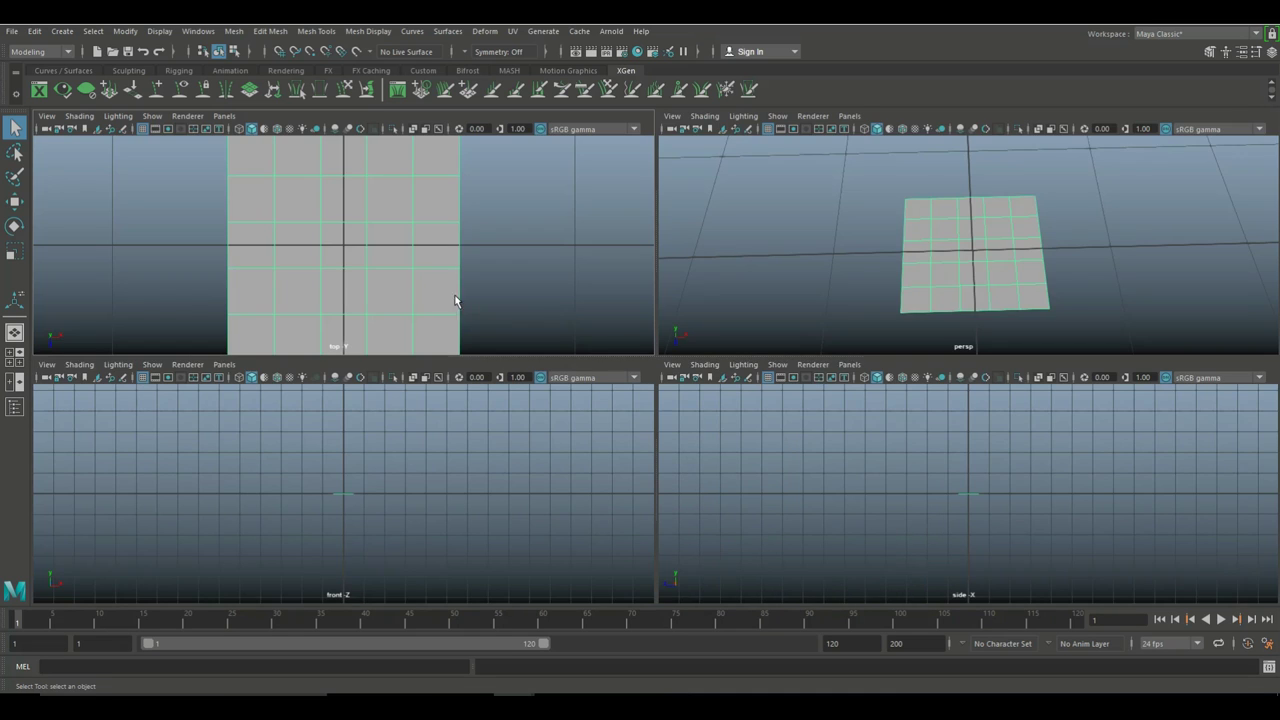
pyautogui.press('space')
pyautogui.scroll(-8, 520, 295)
pyautogui.scroll(6, 583, 320)
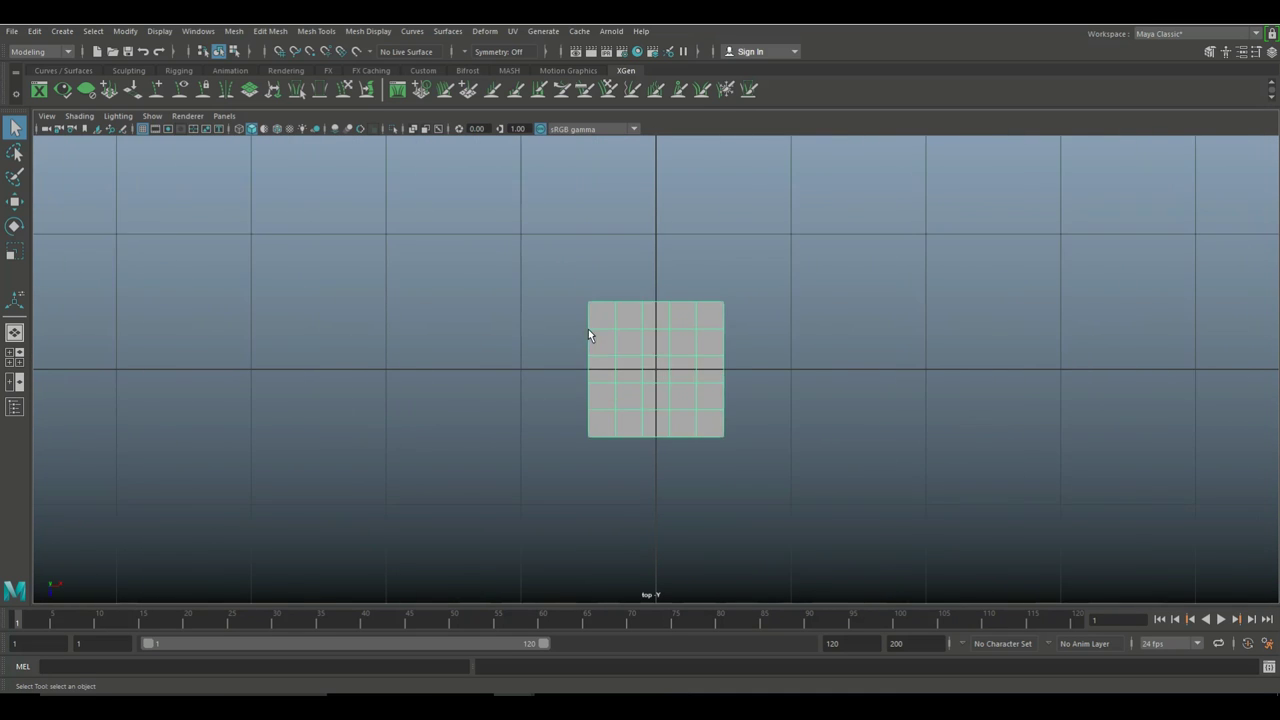
pyautogui.moveTo(593, 288); pyautogui.dragTo(529, 294, button='right')
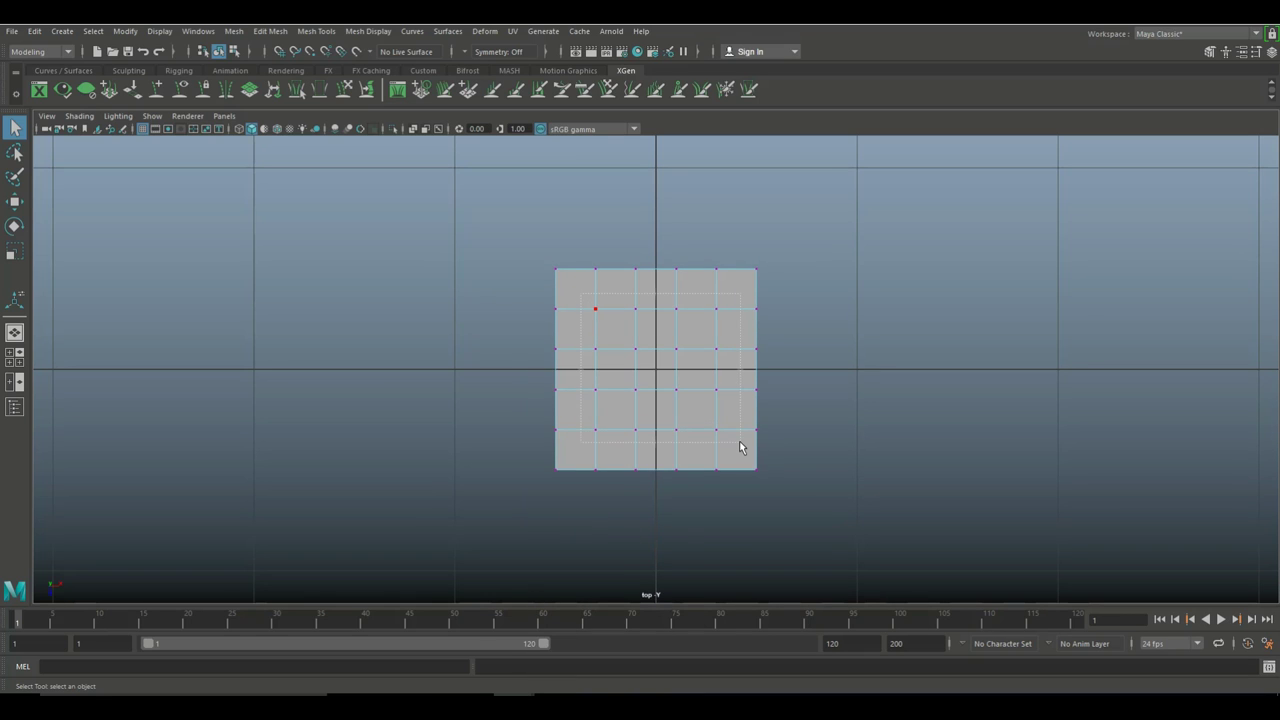
pyautogui.scroll(2, 825, 456)
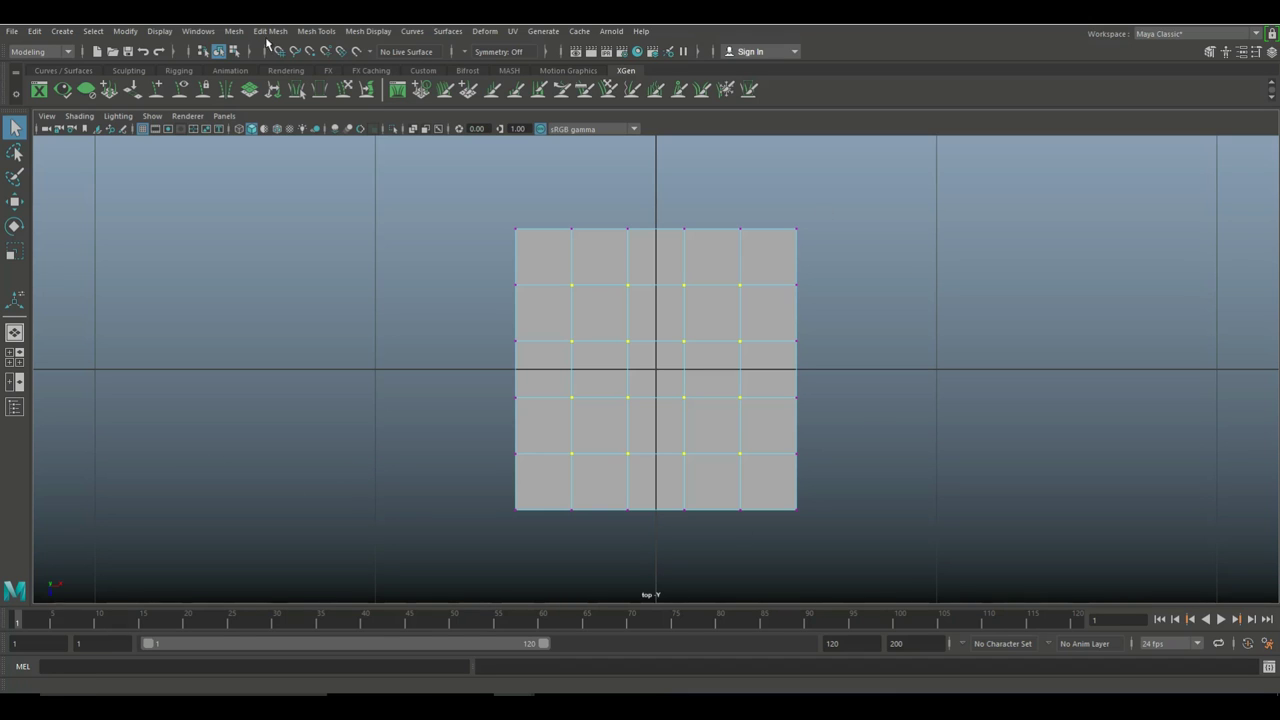
pyautogui.click(270, 31)
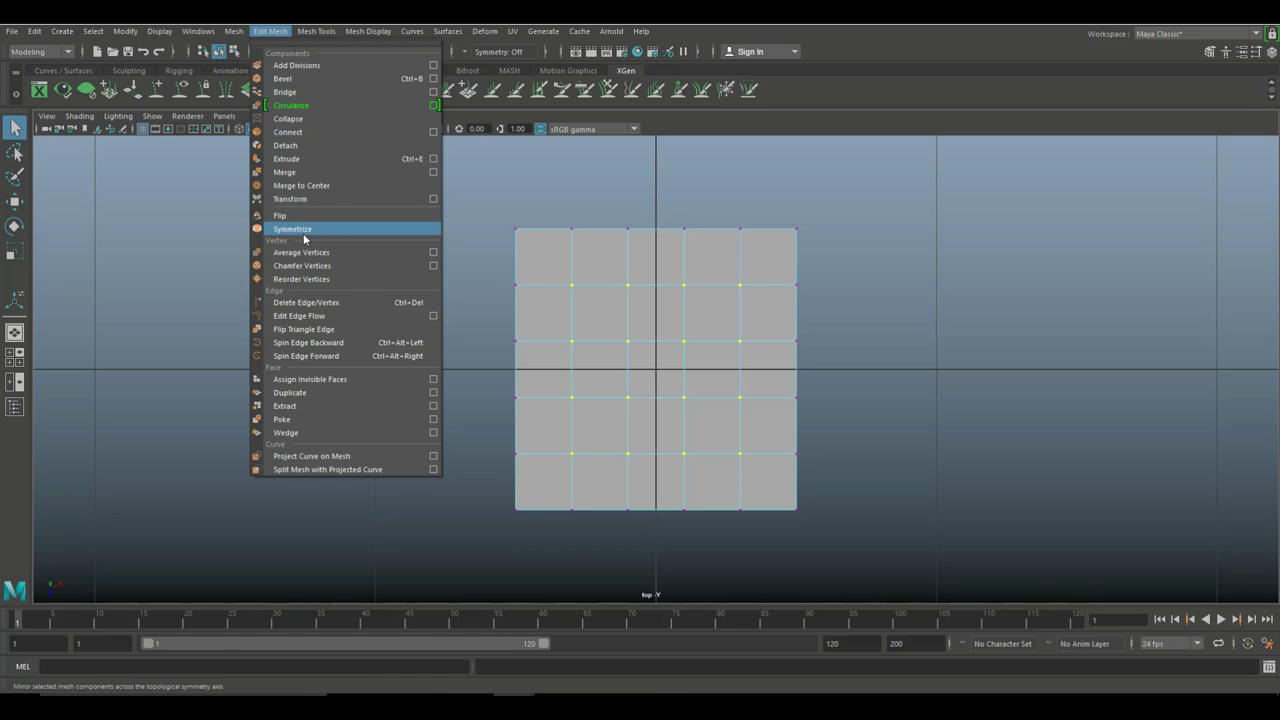
# - Chamfer the selected interior vertices with a polyChamfer1 width of 0.25
pyautogui.click(348, 270)
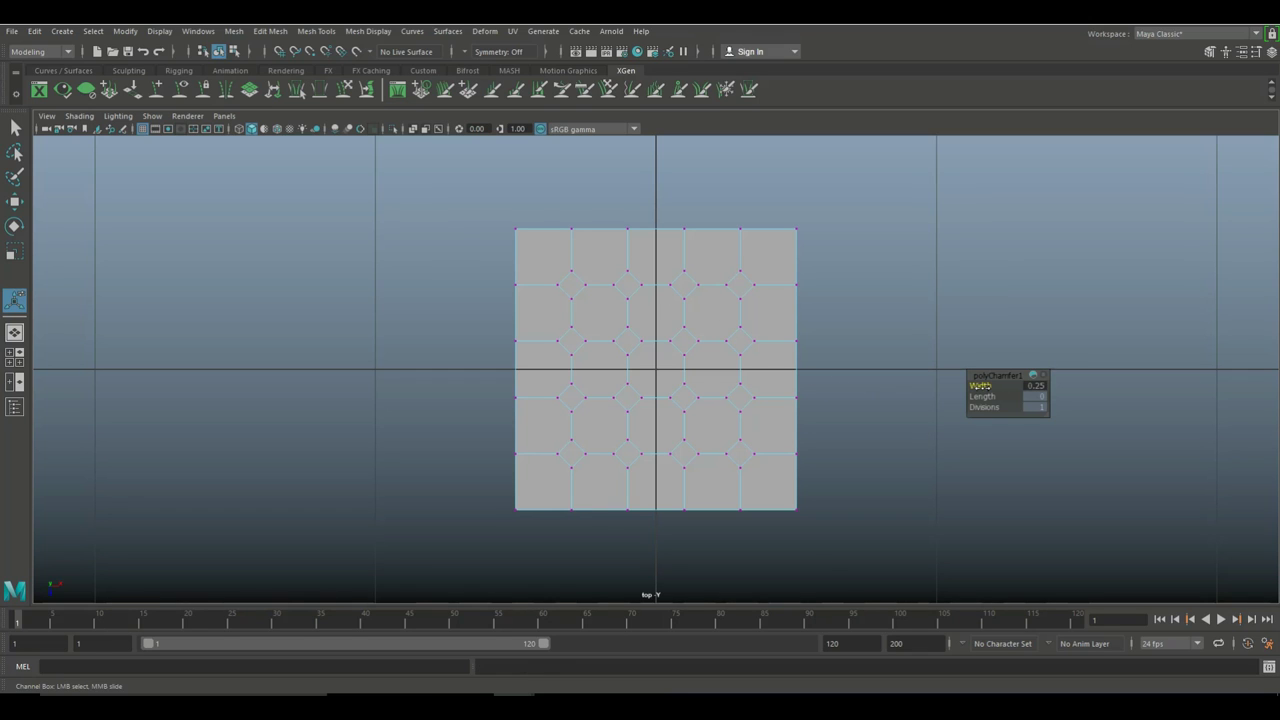
pyautogui.moveTo(980, 386); pyautogui.dragTo(980, 386)
pyautogui.click(893, 289)
# - Switch to edge mode and marquee-select all edges of the tile pattern
pyautogui.scroll(2, 842, 323)
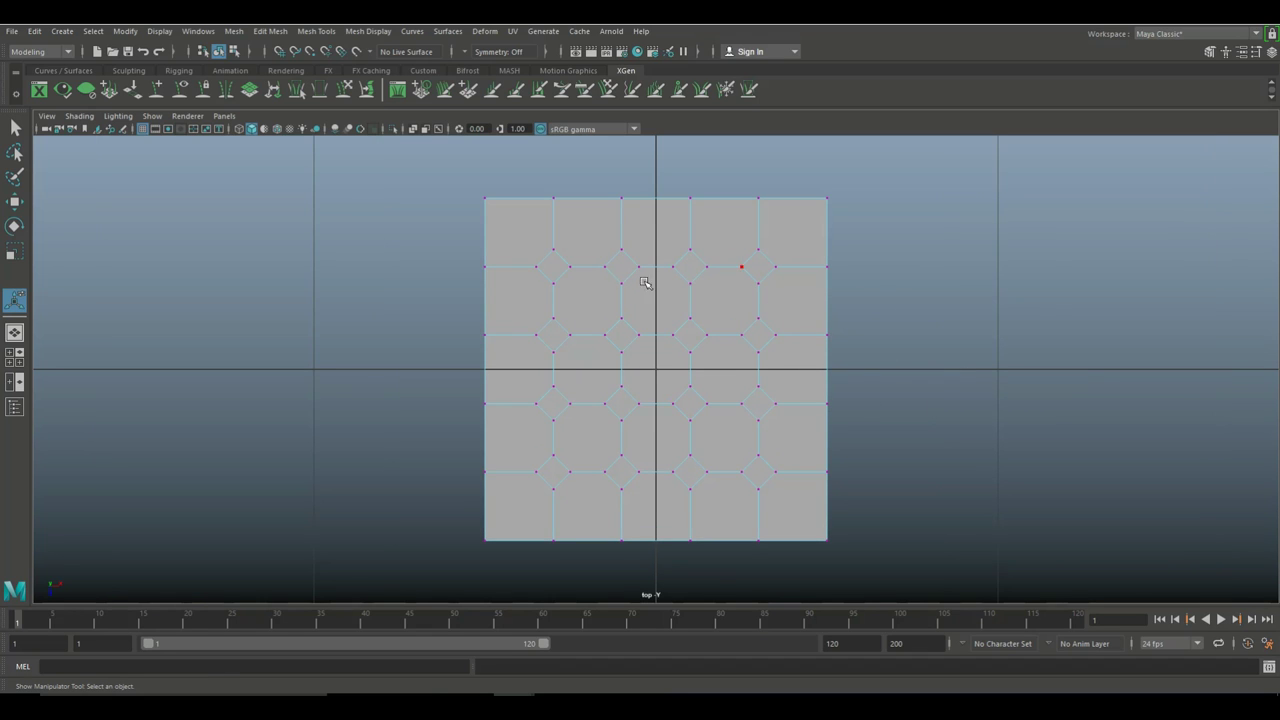
pyautogui.moveTo(558, 242); pyautogui.dragTo(556, 206, button='right')
pyautogui.moveTo(511, 216); pyautogui.dragTo(757, 451)
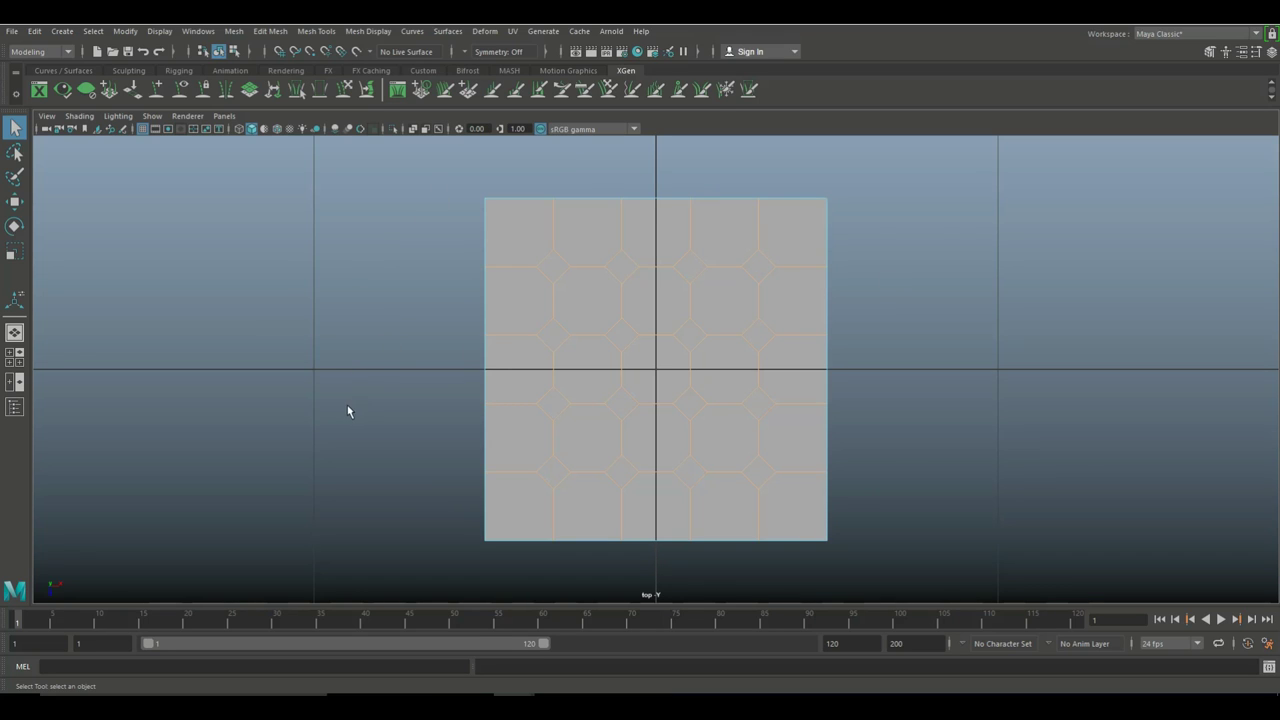
# - Bevel the selected edges with a polyBevel1 Fraction of 0.04
pyautogui.click(270, 31)
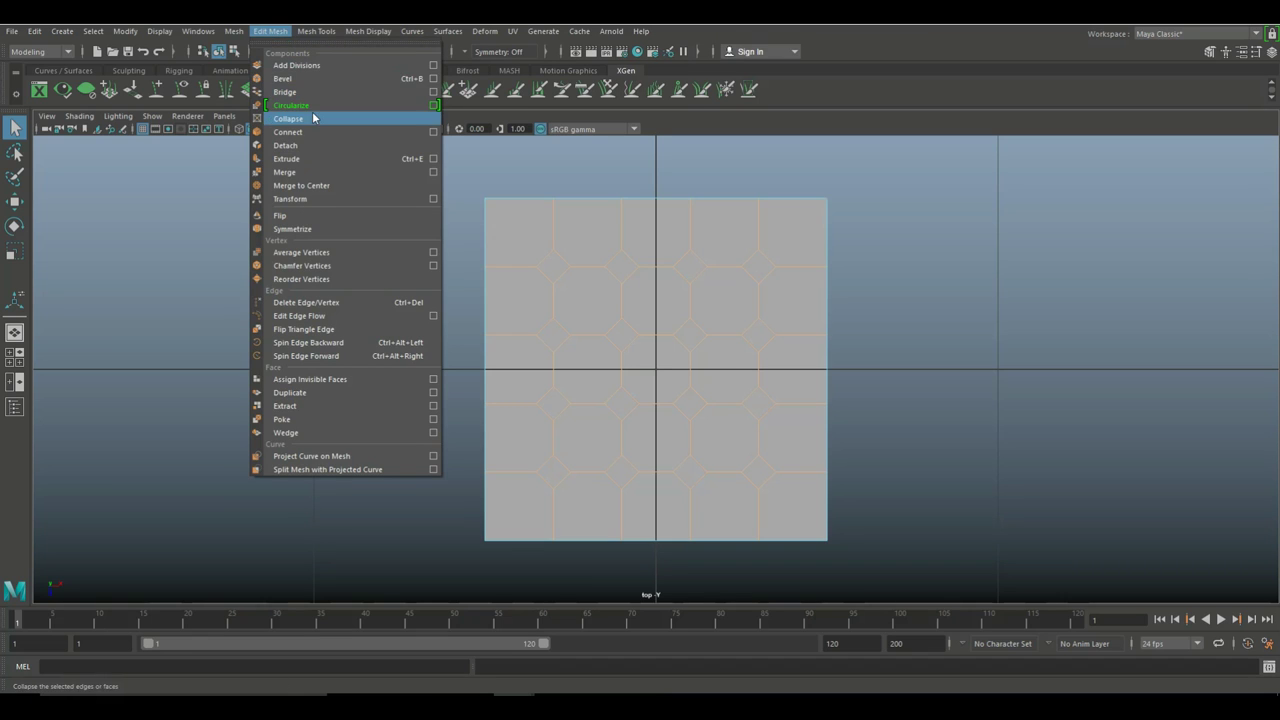
pyautogui.click(300, 78)
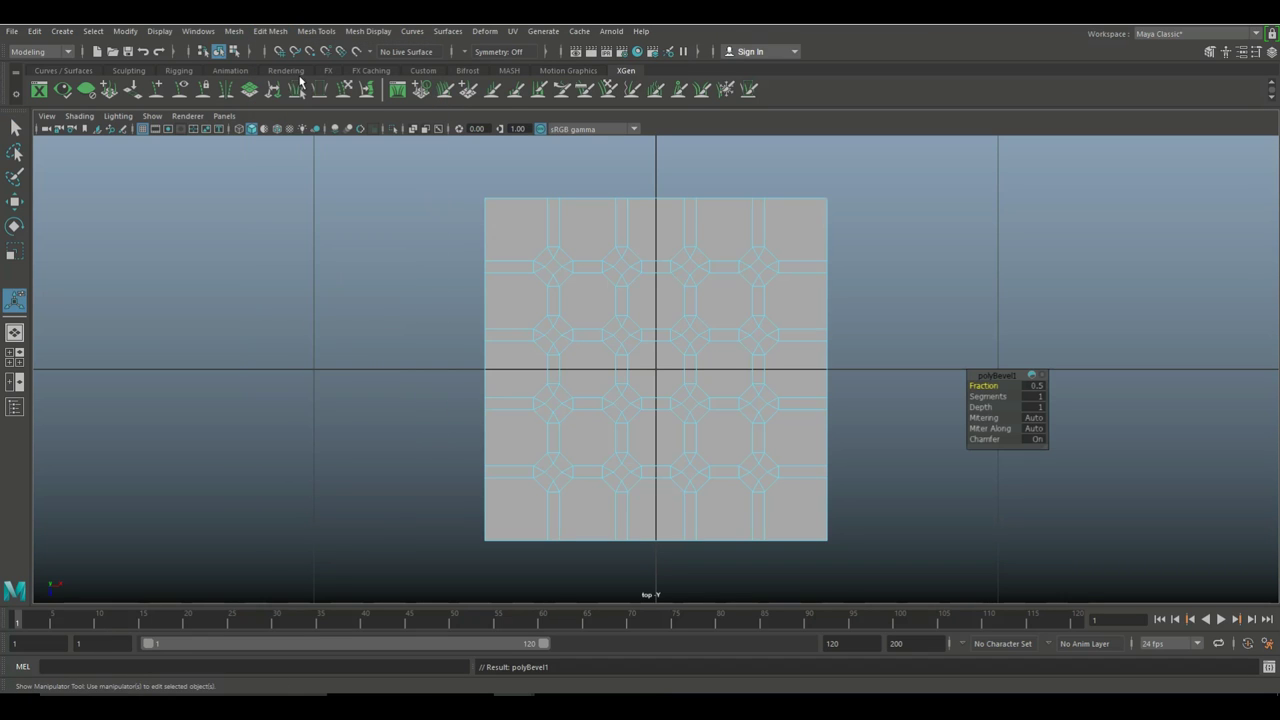
pyautogui.click(1033, 386)
pyautogui.write('0.04')
pyautogui.press('Return')
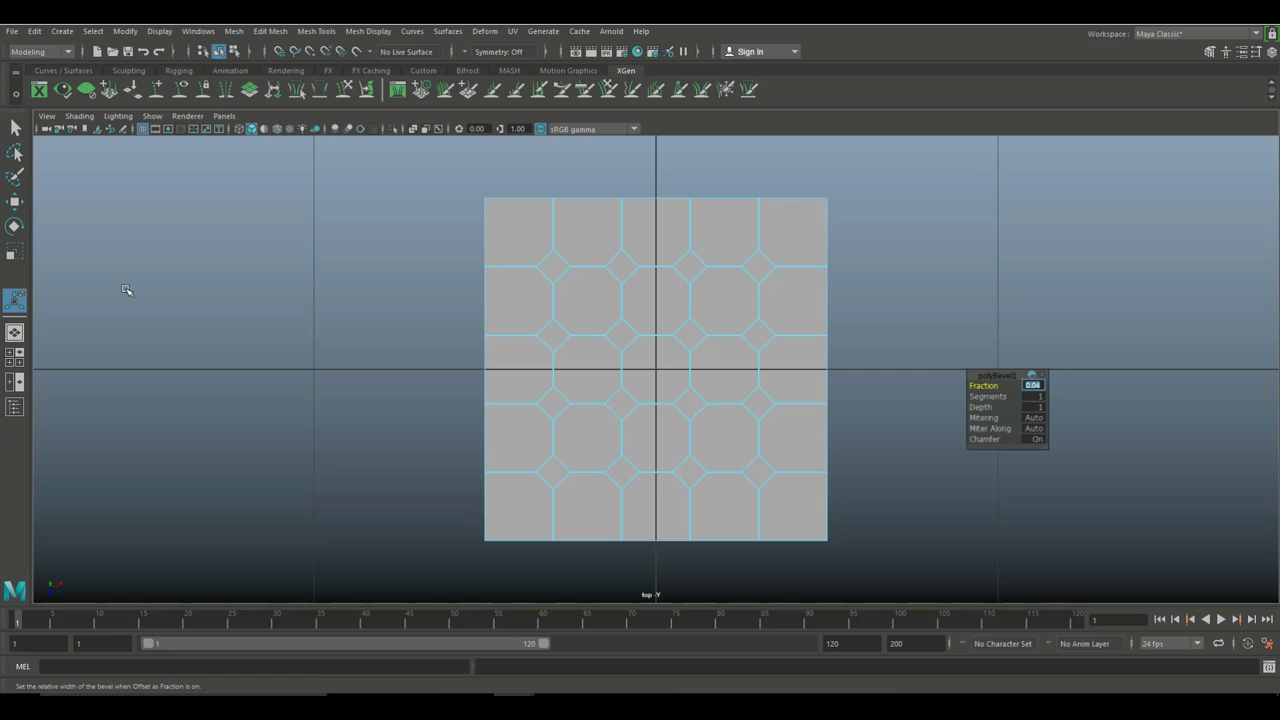
pyautogui.click(15, 357)
# - Maximize the perspective view and orbit, pan and zoom around the bevelled tile plane
pyautogui.press('space')
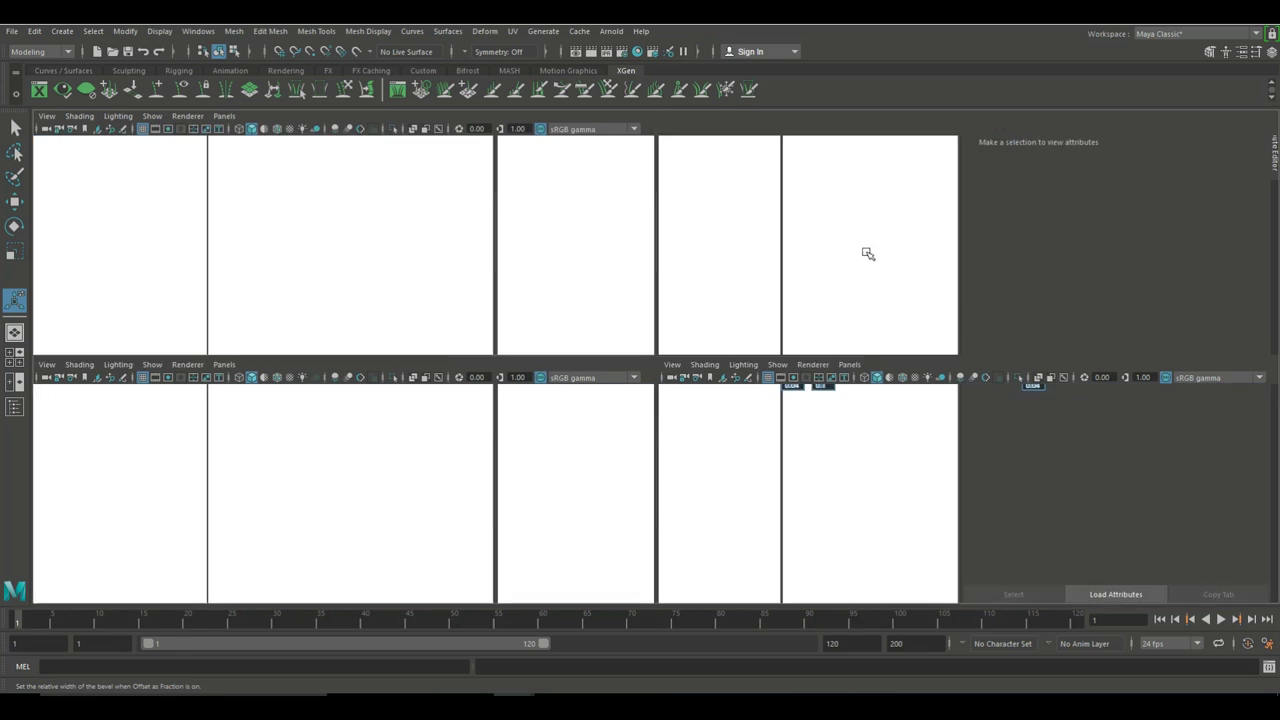
pyautogui.scroll(10, 785, 312)
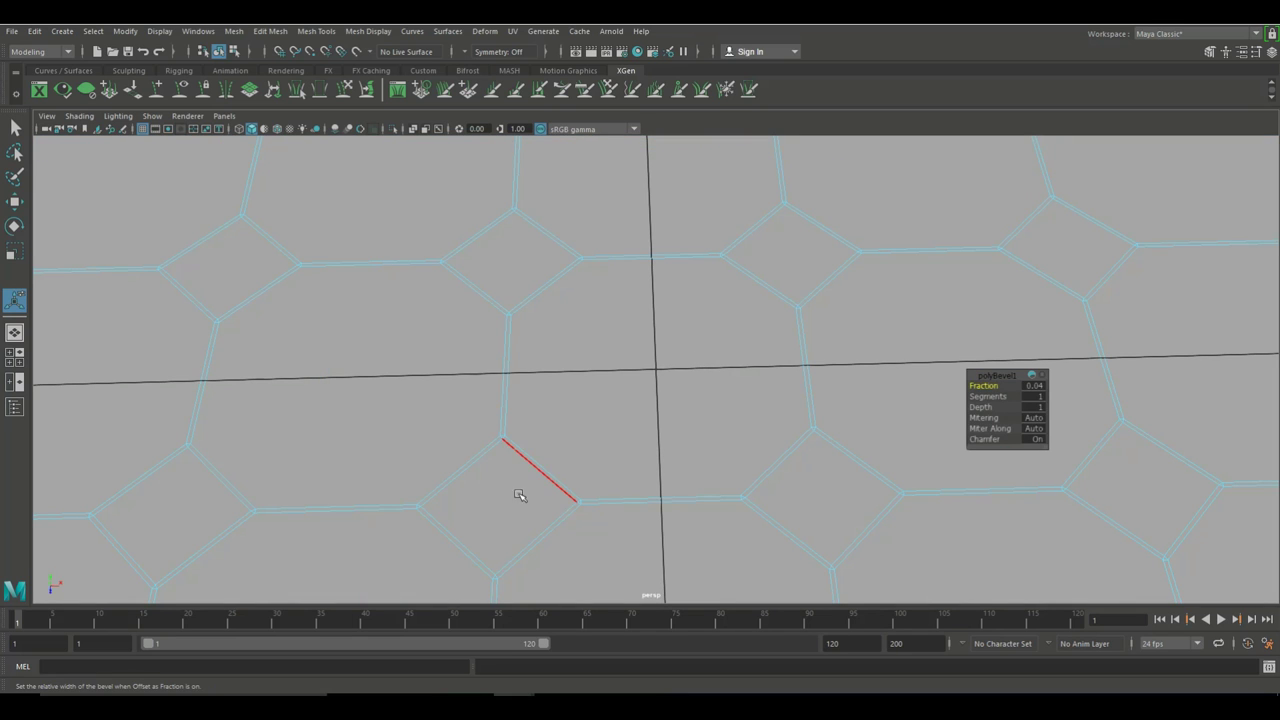
pyautogui.scroll(-10, 545, 490)
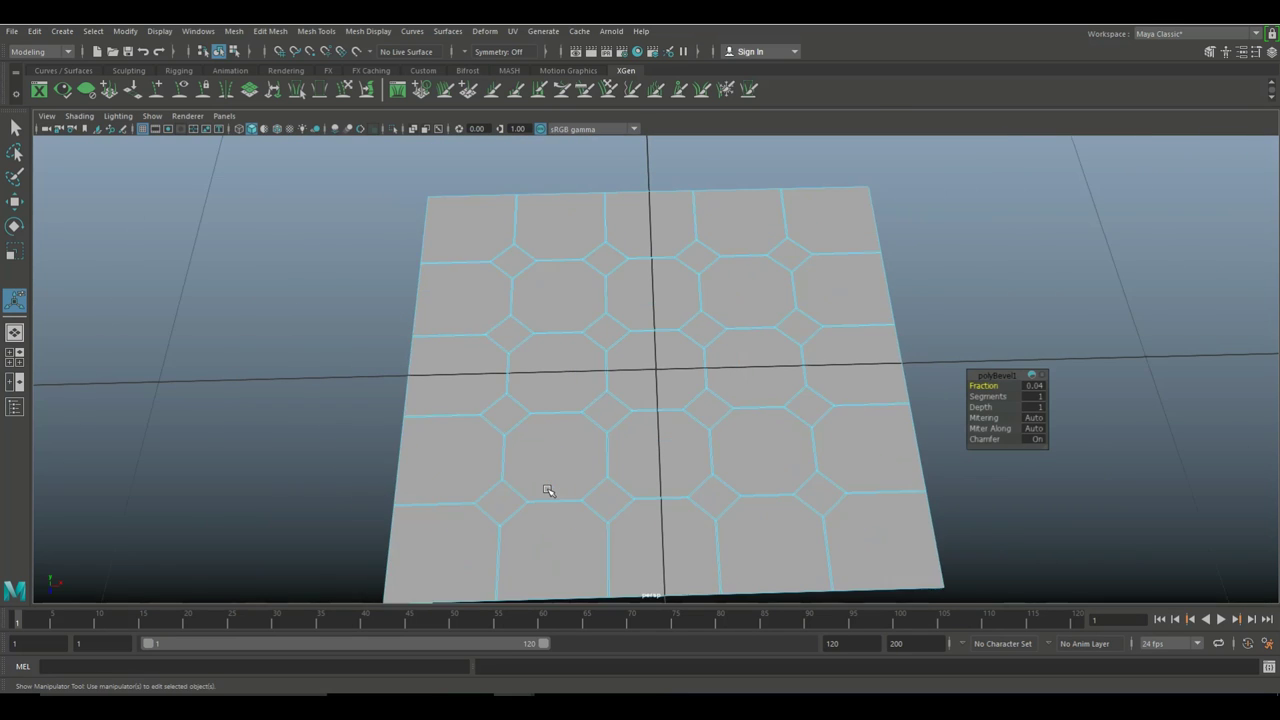
pyautogui.keyDown('alt'); pyautogui.moveTo(478, 472); pyautogui.dragTo(506, 443); pyautogui.keyUp('alt')
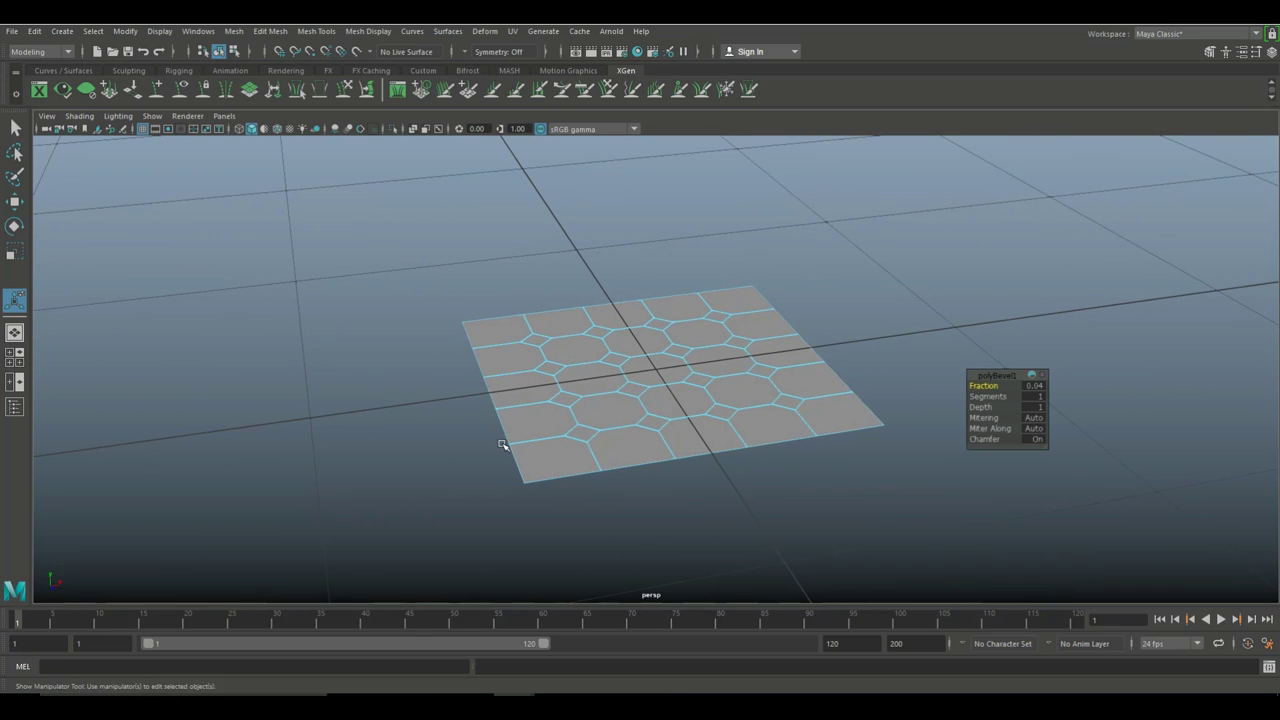
pyautogui.scroll(2, 429, 467)
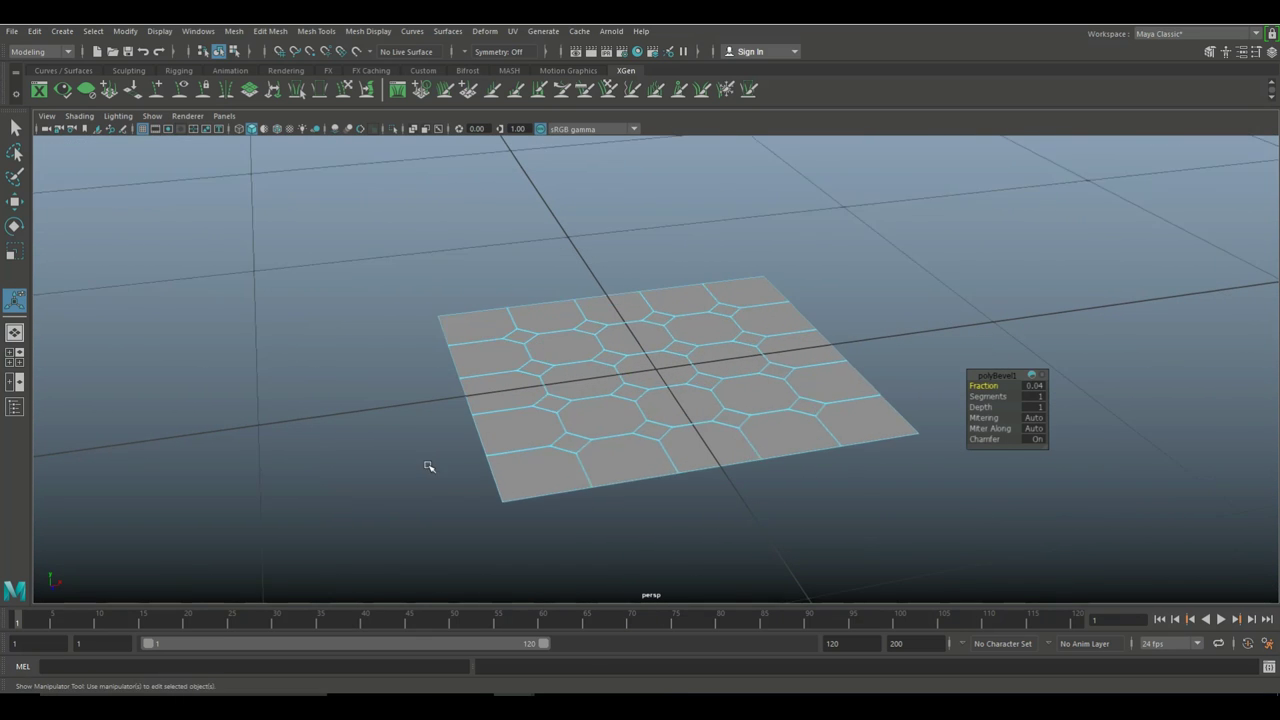
pyautogui.scroll(2, 429, 467)
pyautogui.keyDown('alt'); pyautogui.moveTo(420, 443); pyautogui.dragTo(456, 316, button='middle'); pyautogui.keyUp('alt')
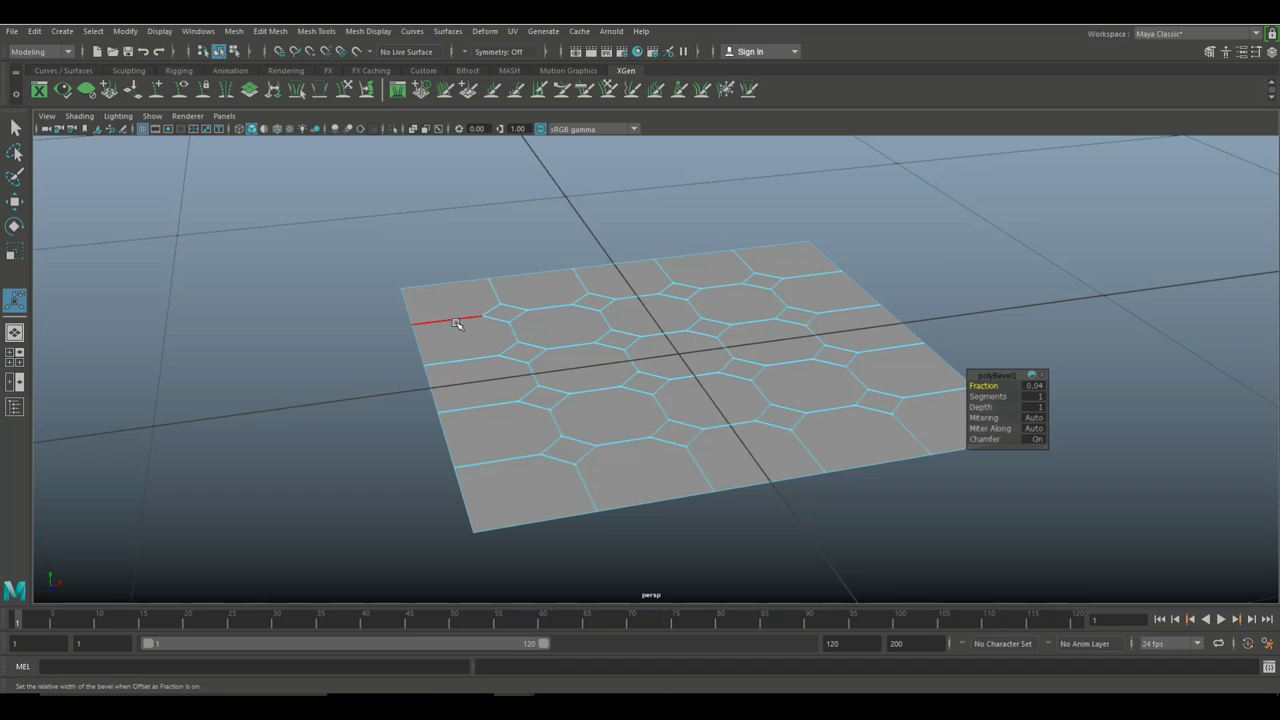
pyautogui.moveTo(456, 308); pyautogui.dragTo(457, 342, button='right')
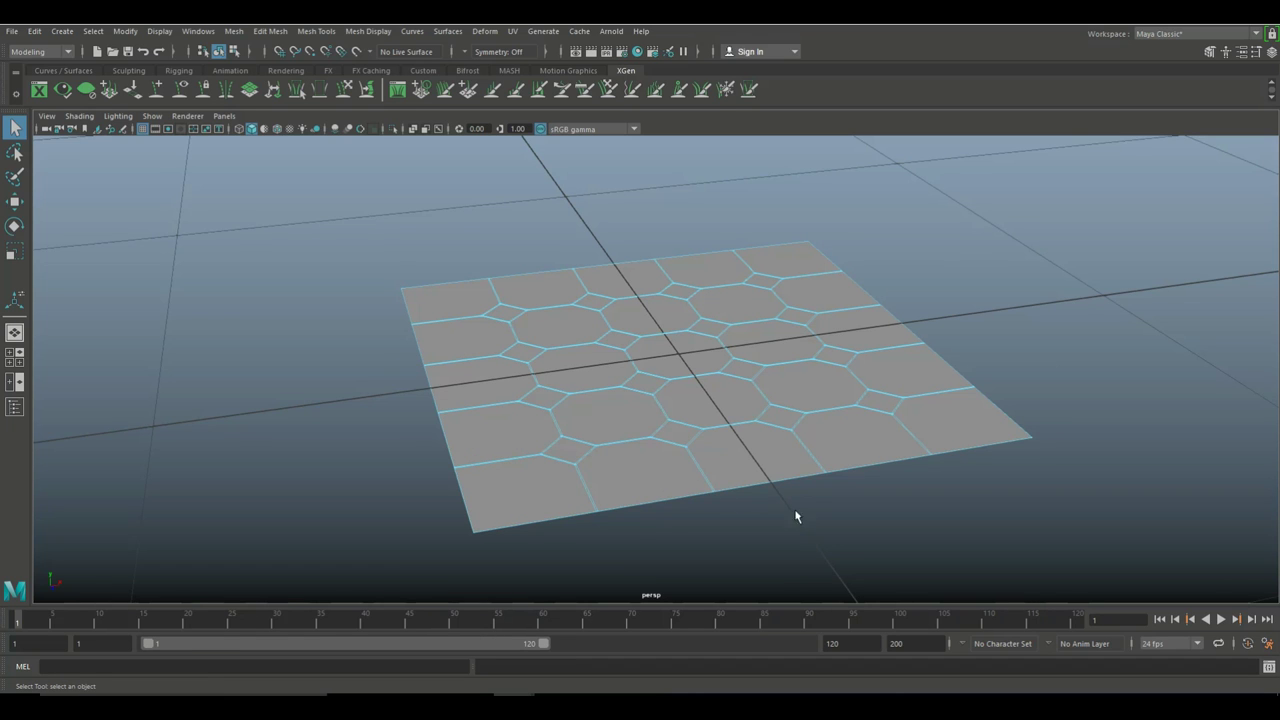
pyautogui.keyDown('alt'); pyautogui.moveTo(794, 514); pyautogui.dragTo(640, 389); pyautogui.keyUp('alt')
# - Select the octagon and diamond tile faces, excluding grout, and extrude them with Ctrl+E
pyautogui.moveTo(519, 271)
pyautogui.mouseDown()
pyautogui.moveTo(837, 257)
pyautogui.moveTo(931, 473)
pyautogui.moveTo(814, 491)
pyautogui.moveTo(484, 497)
pyautogui.moveTo(473, 321)
pyautogui.moveTo(571, 323)
pyautogui.moveTo(671, 294)
pyautogui.moveTo(763, 303)
pyautogui.moveTo(771, 357)
pyautogui.moveTo(591, 360)
pyautogui.moveTo(583, 409)
pyautogui.moveTo(691, 423)
pyautogui.moveTo(783, 414)
pyautogui.mouseUp()
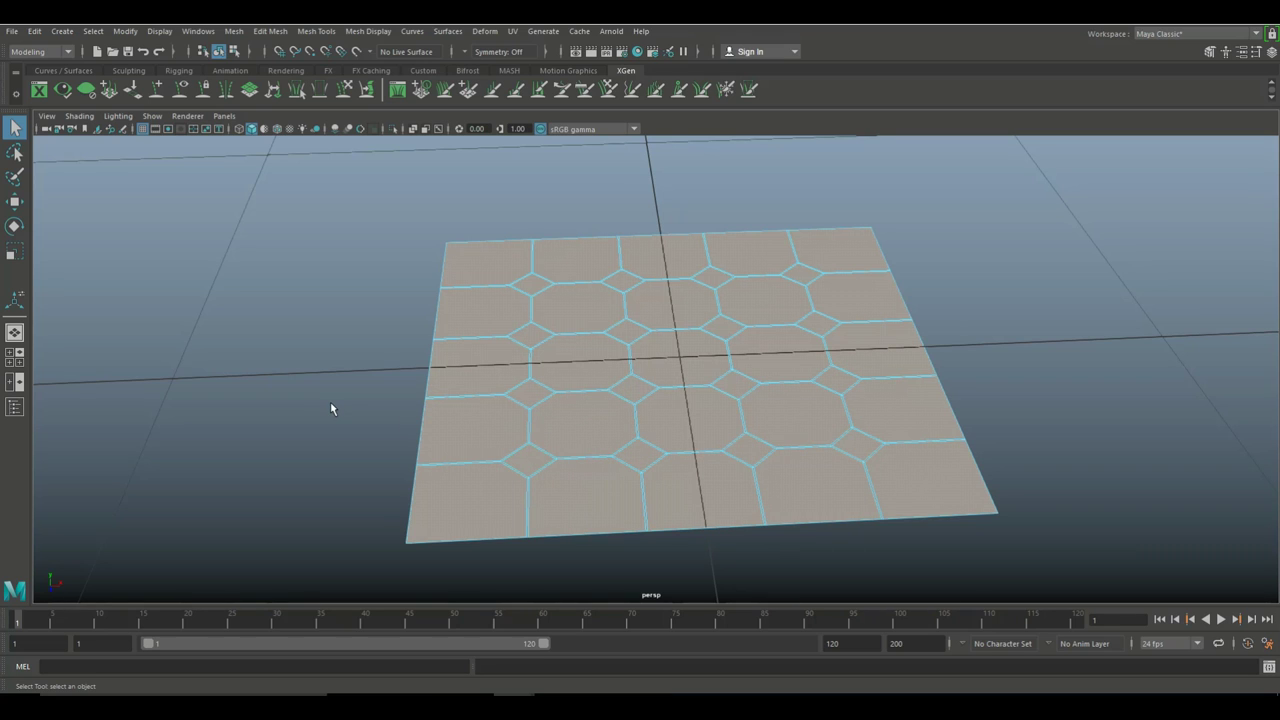
pyautogui.hotkey('ctrl', 'e')
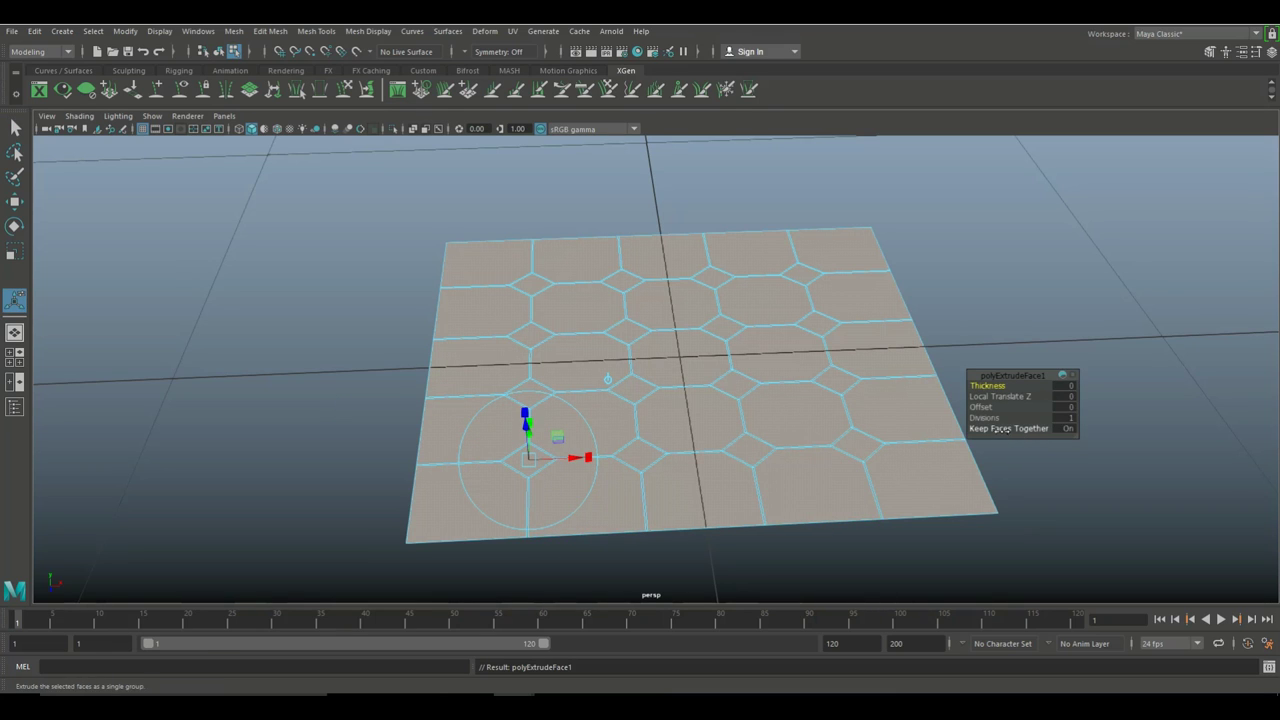
# - Turn off Keep Faces Together and set the extrusion Thickness to 0.01
pyautogui.click(1003, 428)
pyautogui.click(1003, 429)
pyautogui.click(985, 385)
pyautogui.moveTo(985, 385); pyautogui.dragTo(985, 385, button='middle')
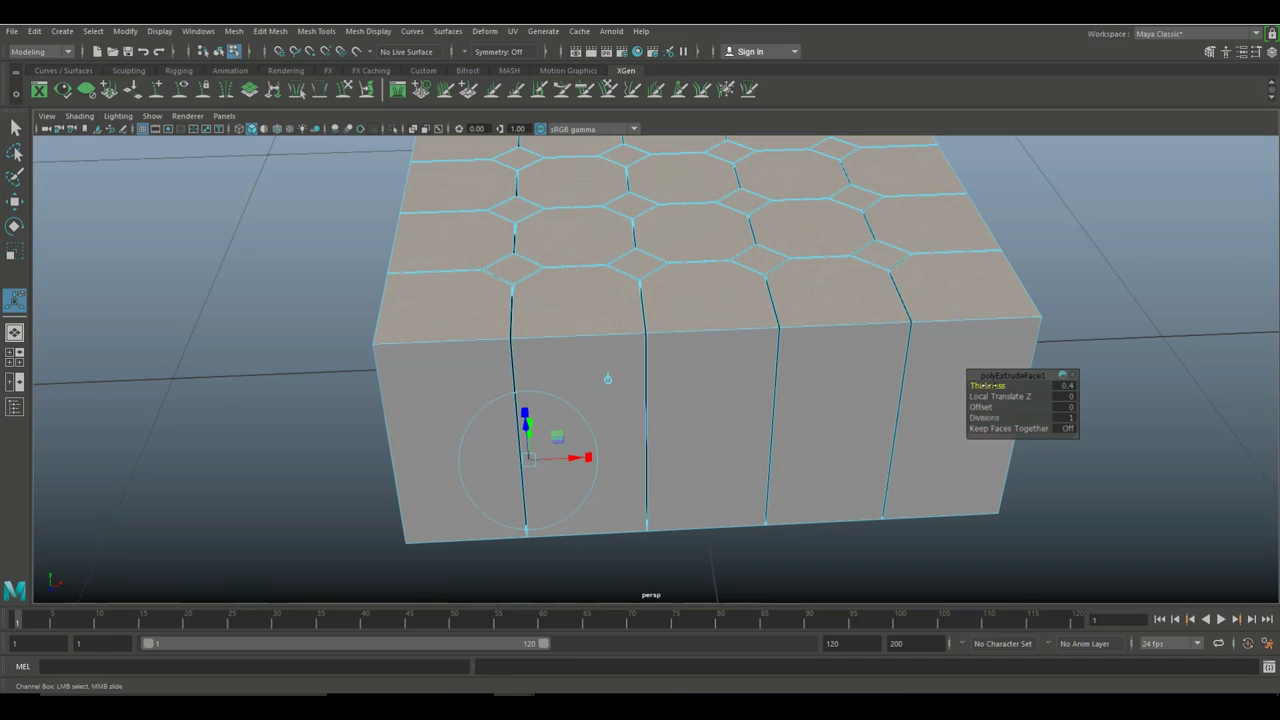
pyautogui.click(1064, 386)
pyautogui.write('0.01')
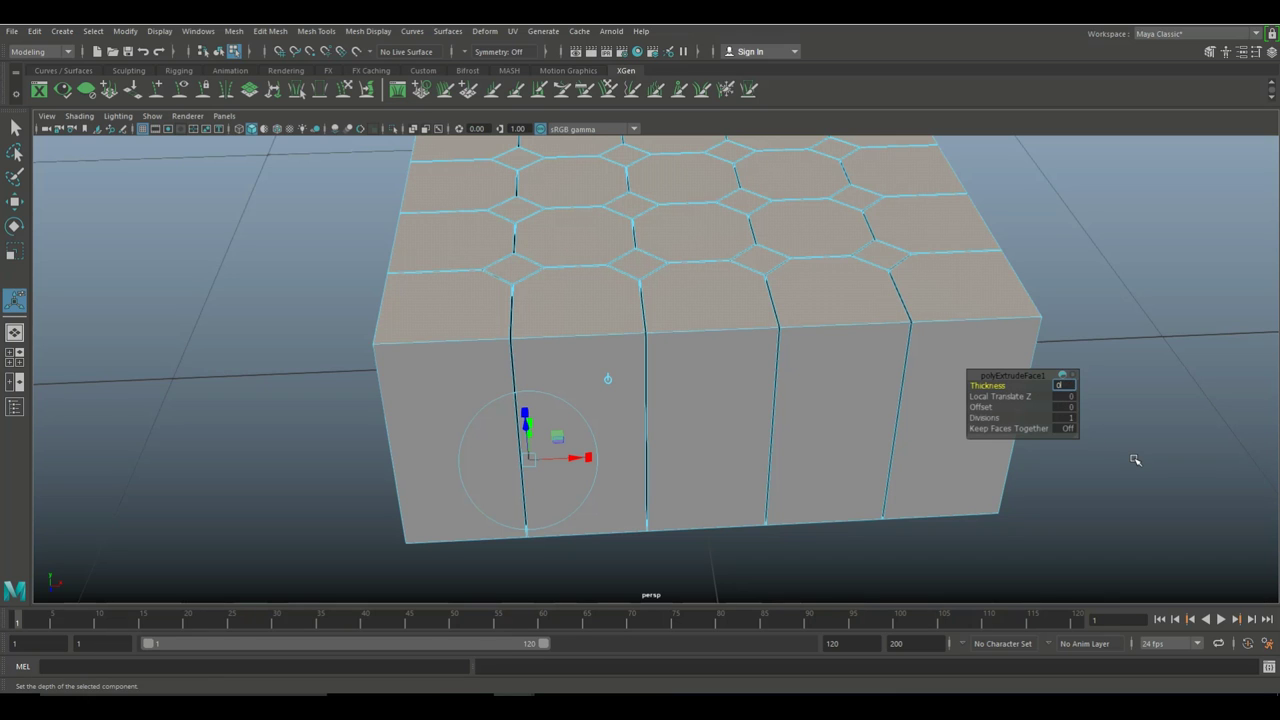
pyautogui.press('Return')
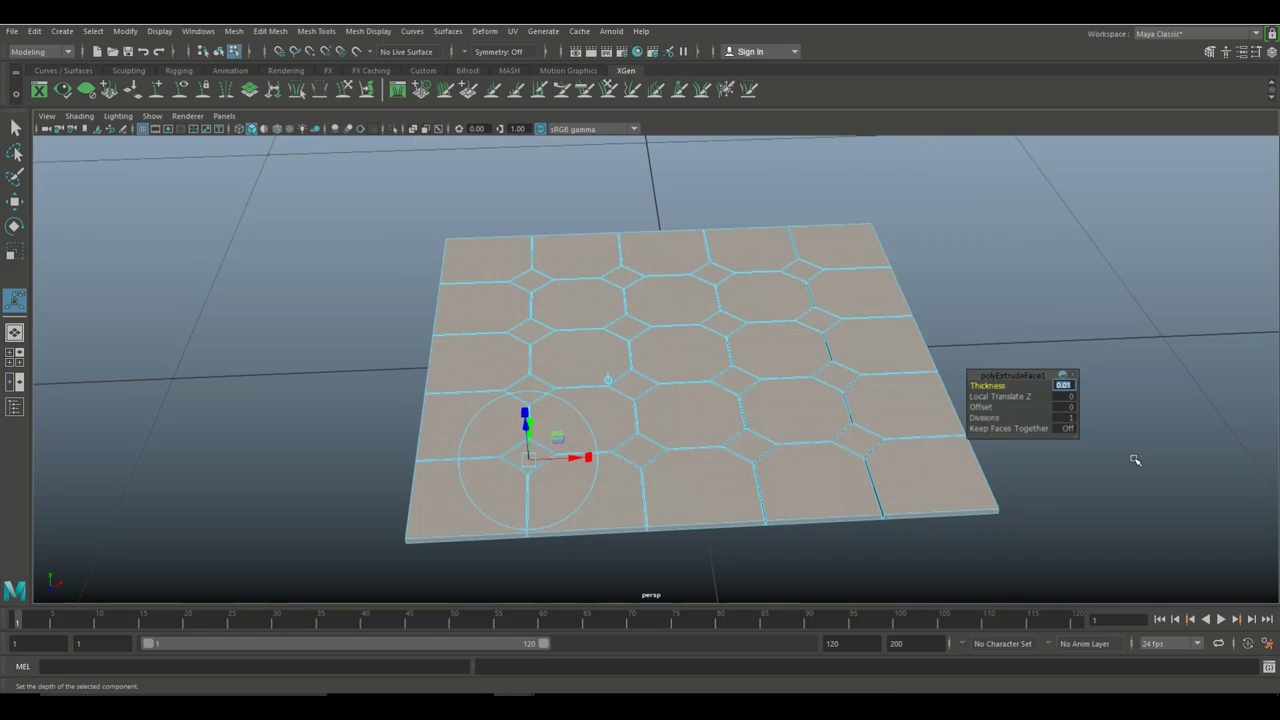
# - Change the extrusion Thickness to 0.065, then deselect to inspect the raised tiles
pyautogui.scroll(3, 780, 325)
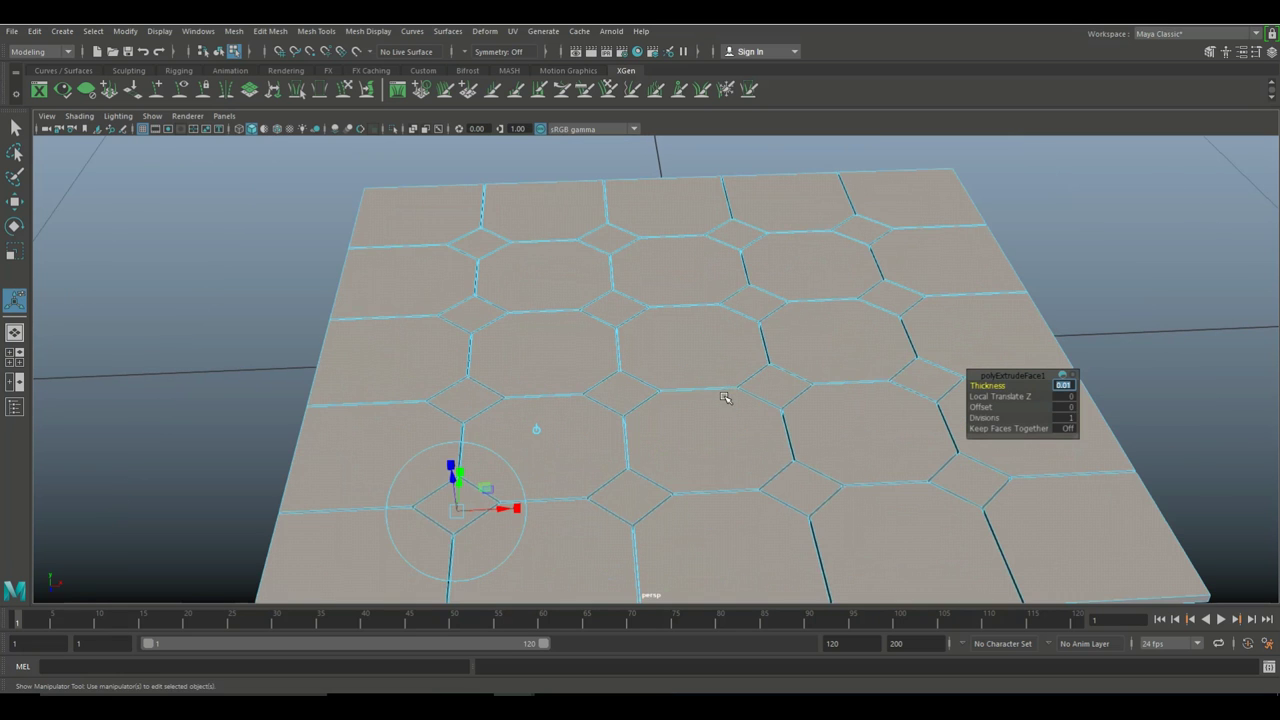
pyautogui.keyDown('alt'); pyautogui.moveTo(714, 410); pyautogui.dragTo(507, 335, button='middle'); pyautogui.keyUp('alt')
pyautogui.keyDown('alt'); pyautogui.moveTo(507, 335); pyautogui.dragTo(580, 372); pyautogui.keyUp('alt')
pyautogui.scroll(3, 580, 372)
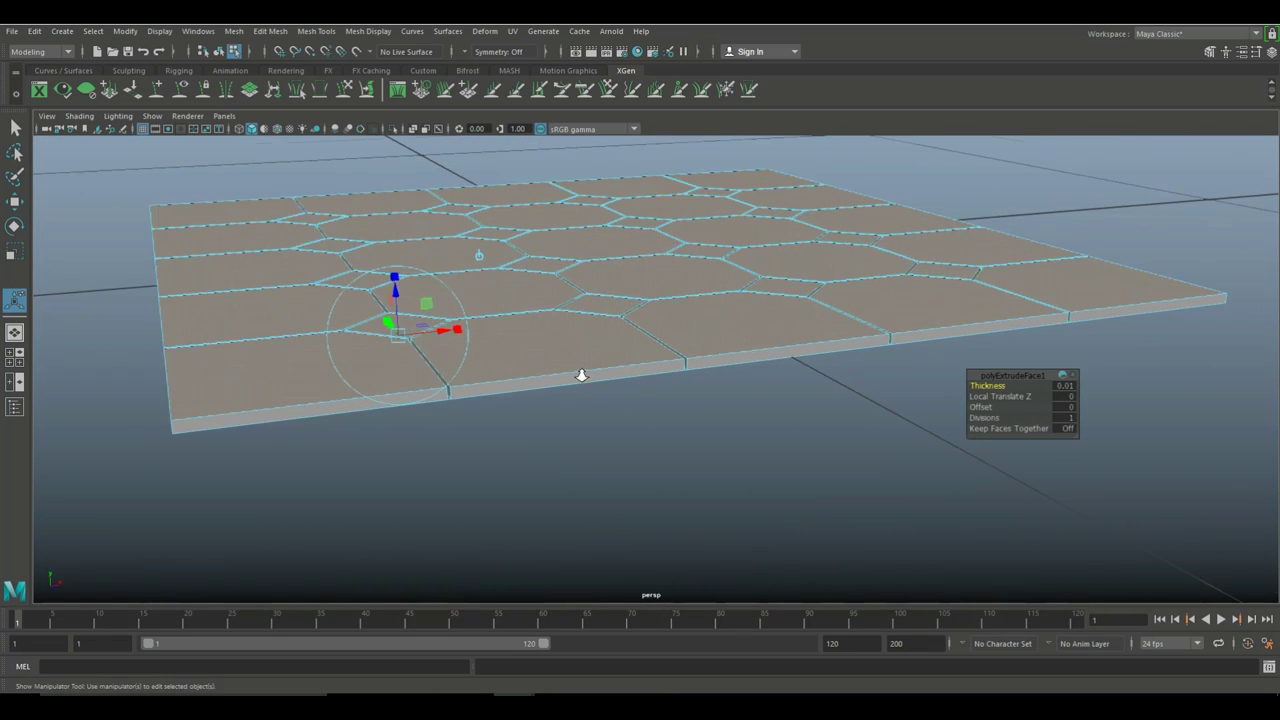
pyautogui.click(1062, 386)
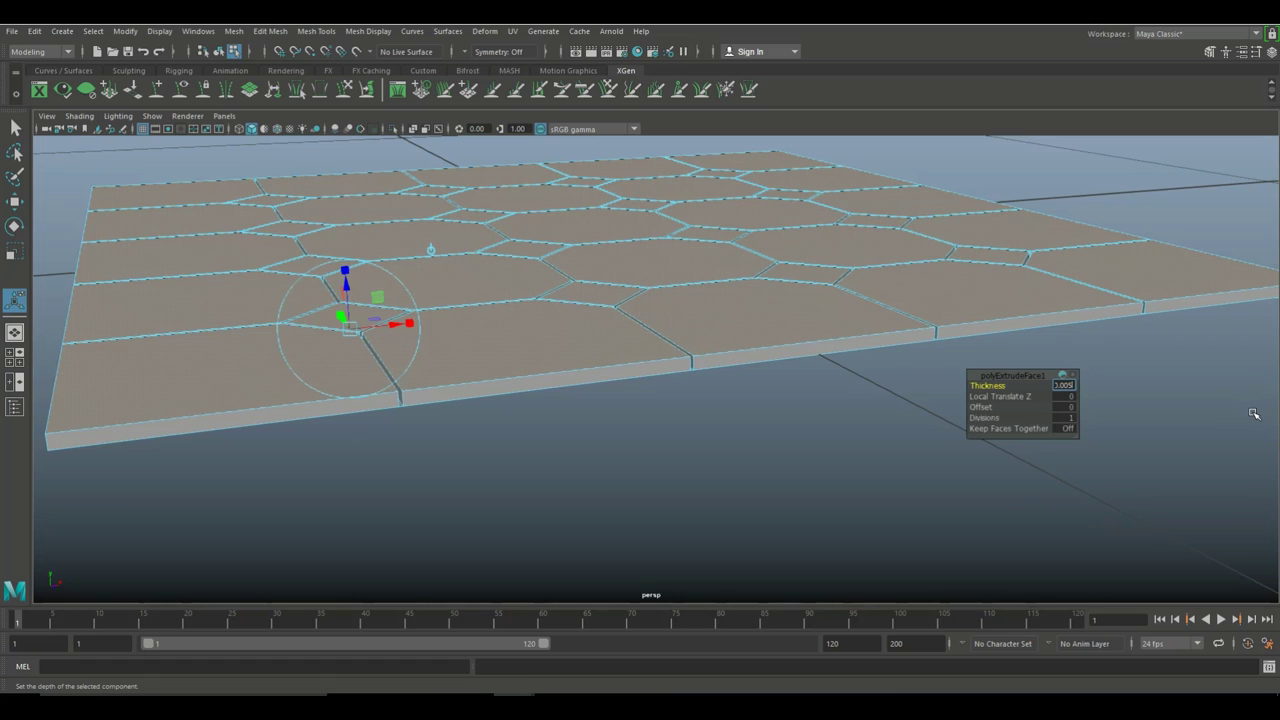
pyautogui.press('Return')
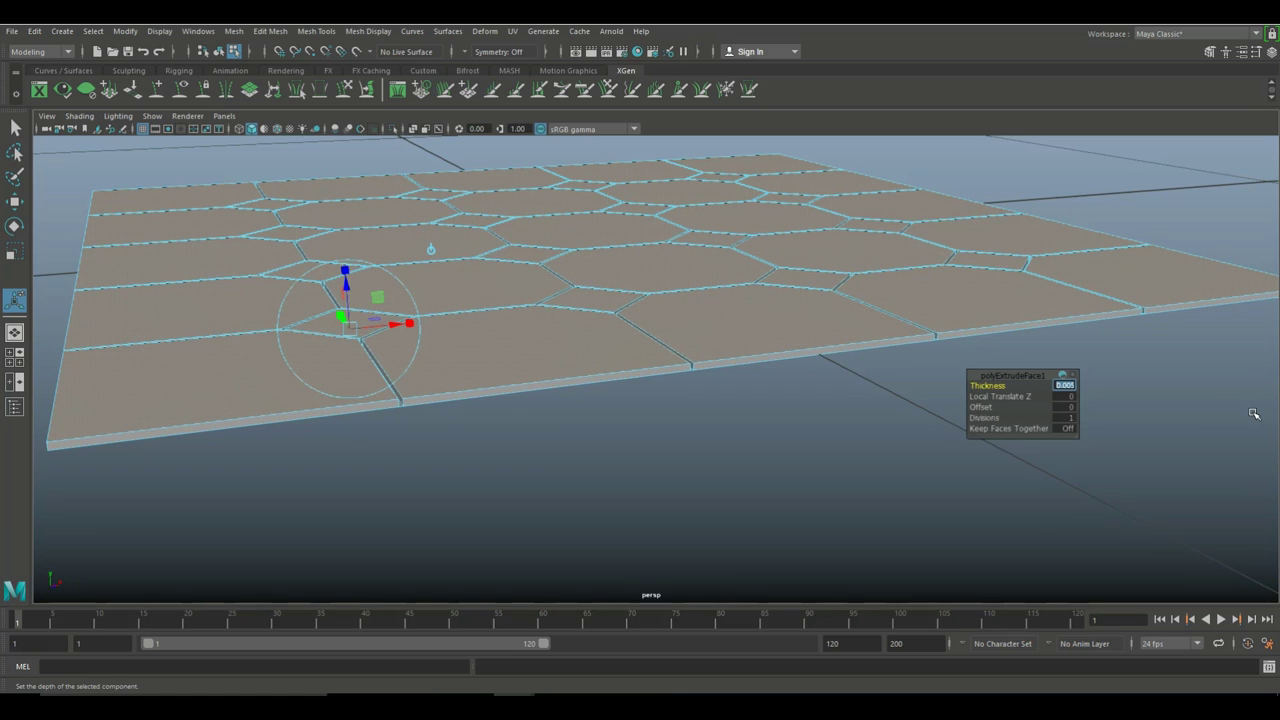
pyautogui.click(809, 460)
pyautogui.scroll(-5, 810, 460)
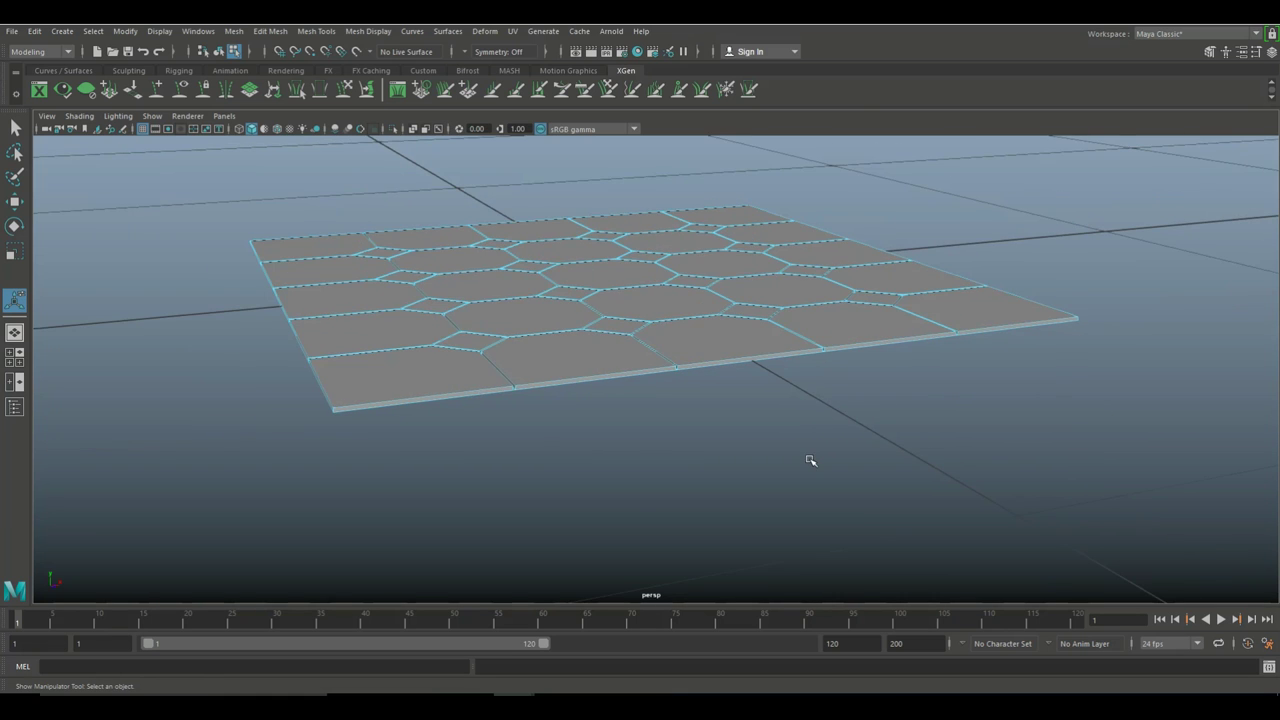
pyautogui.scroll(5, 810, 460)
pyautogui.keyDown('alt'); pyautogui.moveTo(810, 460); pyautogui.dragTo(759, 484); pyautogui.keyUp('alt')
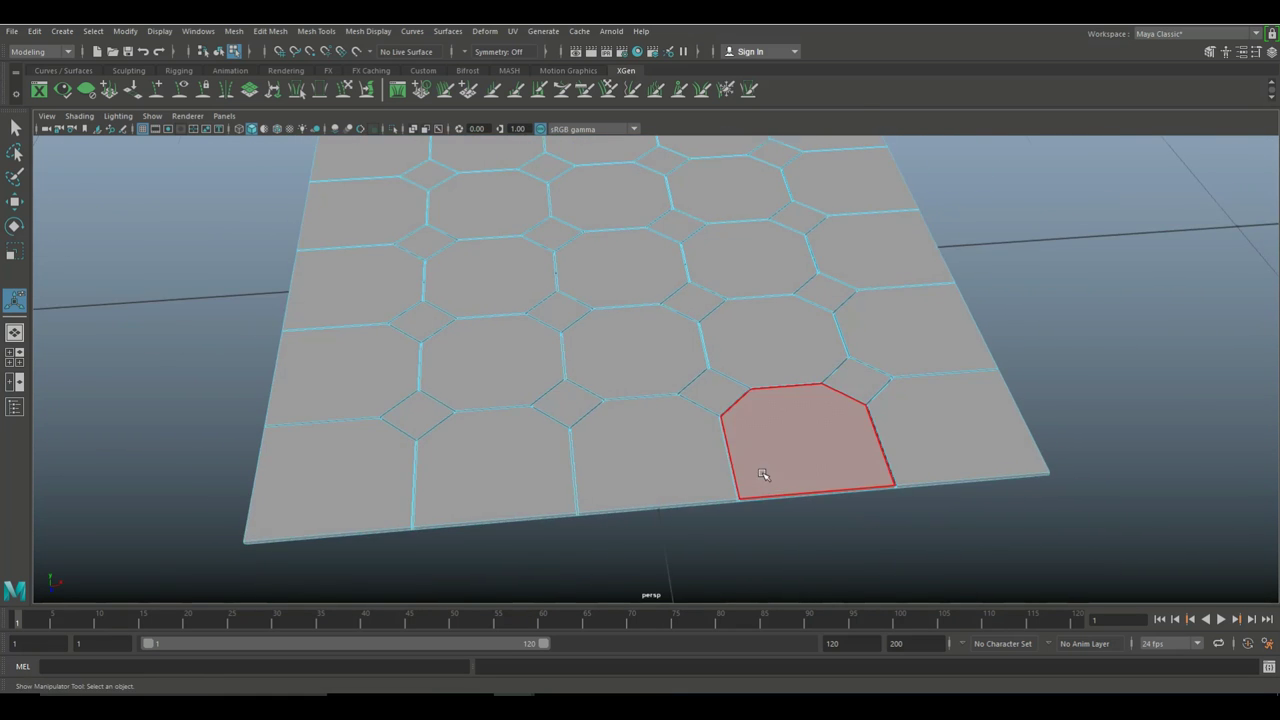
# - Select the octagon faces and assign them a new yellow Lambert material
pyautogui.scroll(-3, 762, 475)
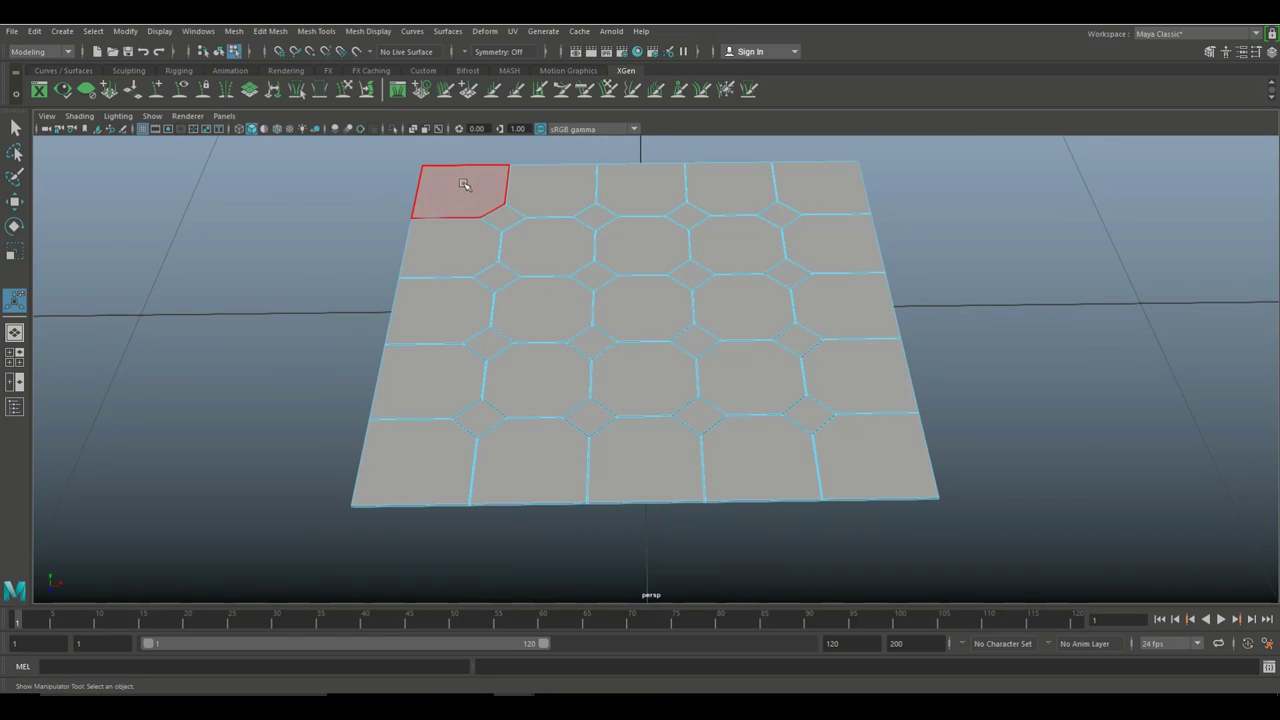
pyautogui.moveTo(463, 184)
pyautogui.mouseDown()
pyautogui.moveTo(521, 214)
pyautogui.moveTo(556, 177)
pyautogui.moveTo(701, 210)
pyautogui.moveTo(745, 193)
pyautogui.moveTo(824, 193)
pyautogui.moveTo(827, 240)
pyautogui.moveTo(741, 258)
pyautogui.moveTo(664, 246)
pyautogui.moveTo(454, 252)
pyautogui.moveTo(456, 316)
pyautogui.moveTo(842, 309)
pyautogui.moveTo(849, 366)
pyautogui.moveTo(440, 380)
pyautogui.moveTo(407, 446)
pyautogui.moveTo(518, 464)
pyautogui.moveTo(642, 450)
pyautogui.moveTo(755, 478)
pyautogui.moveTo(871, 467)
pyautogui.mouseUp()
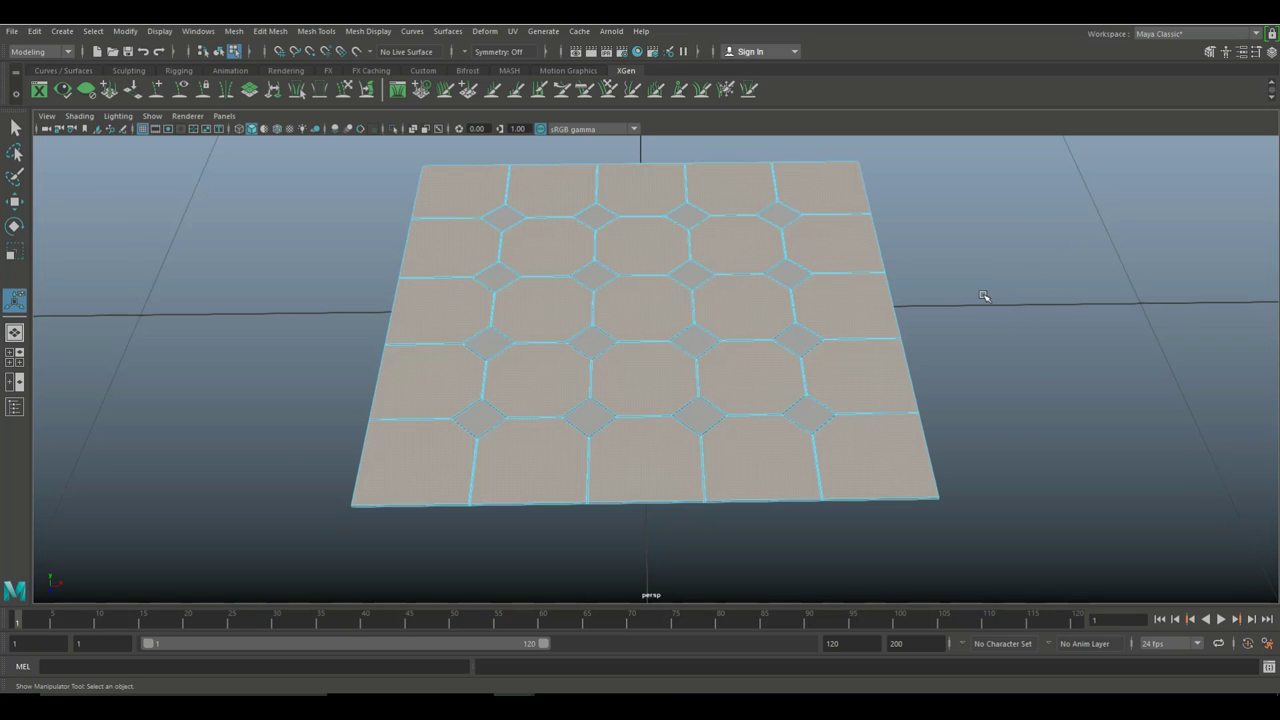
pyautogui.moveTo(832, 255); pyautogui.dragTo(826, 595, button='right')
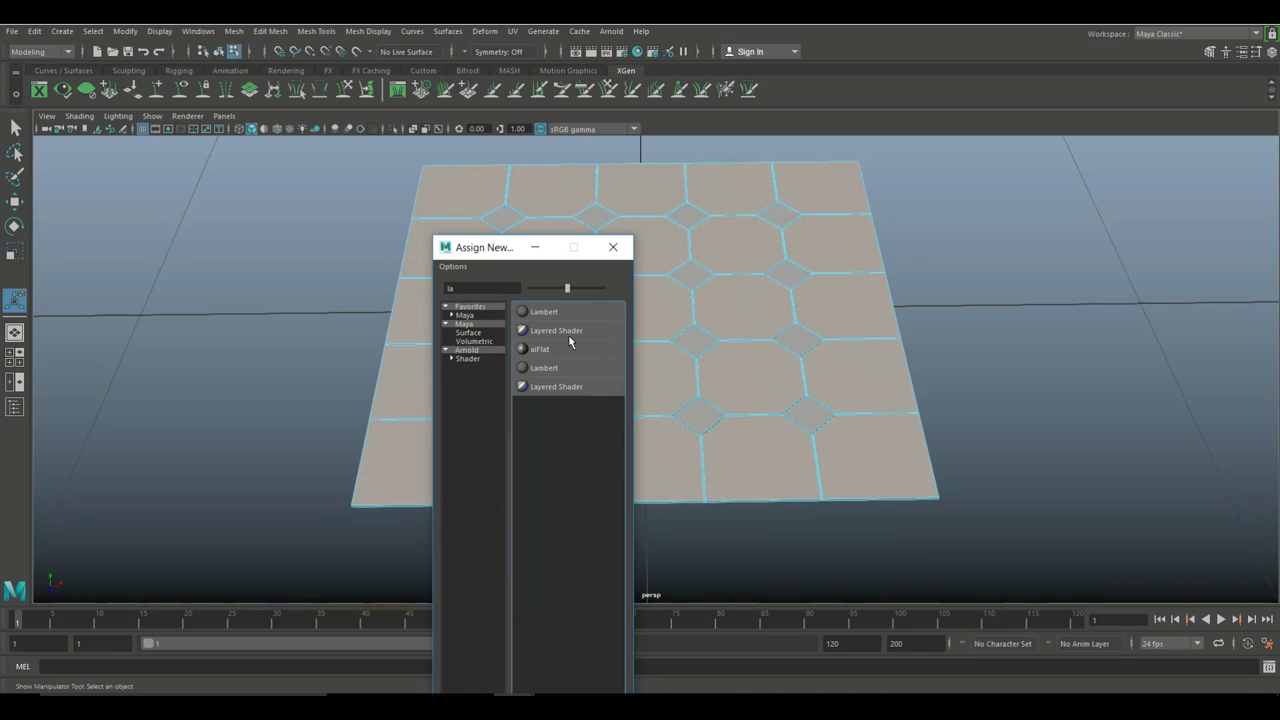
pyautogui.click(544, 312)
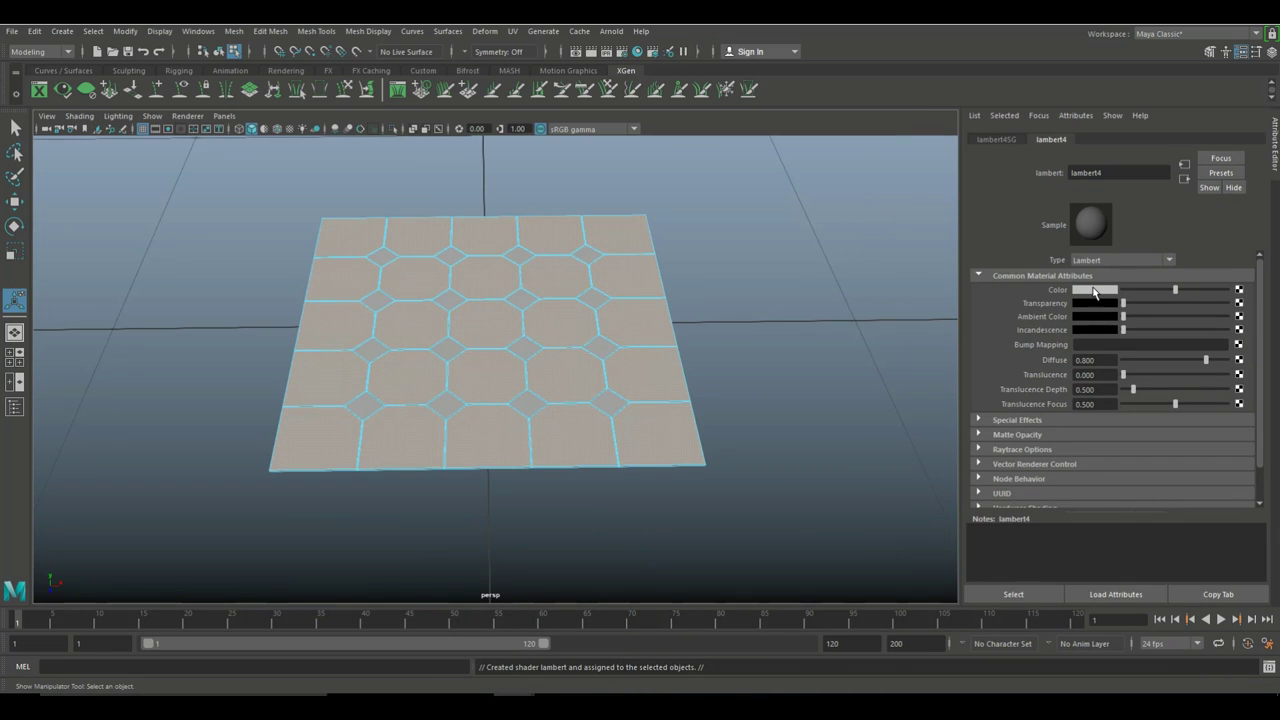
pyautogui.click(1094, 291)
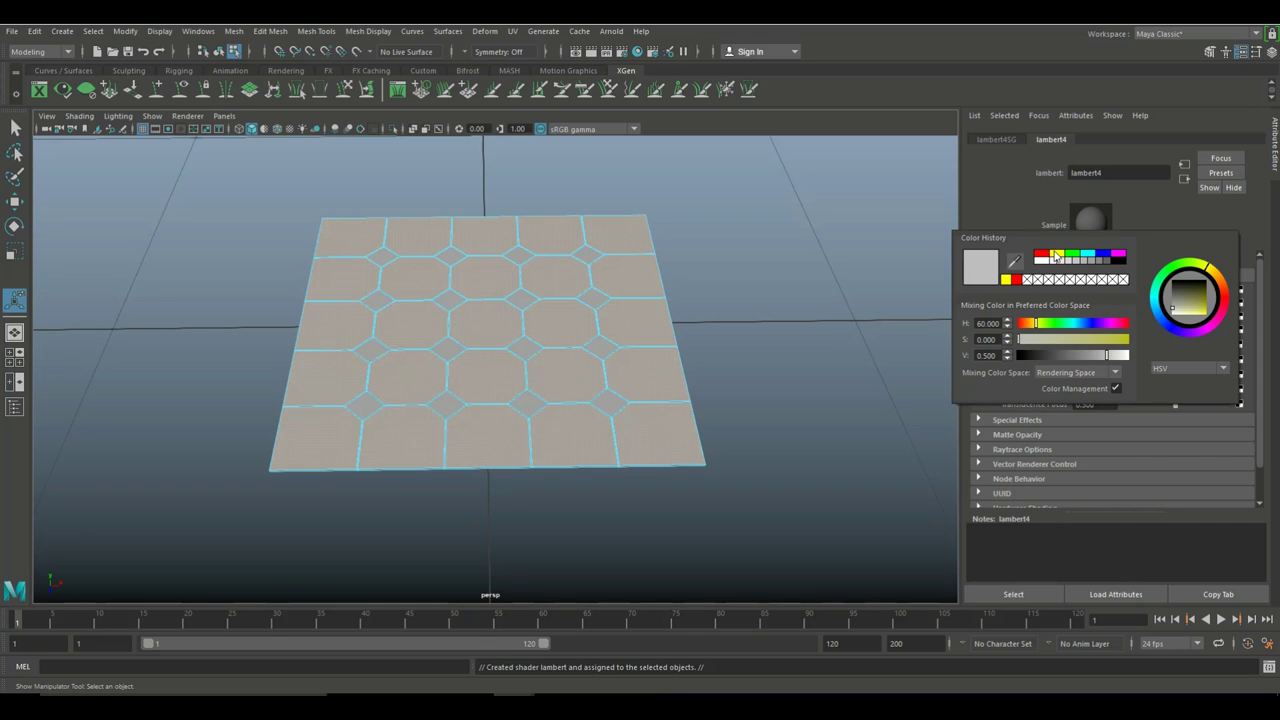
pyautogui.click(1055, 256)
pyautogui.click(771, 283)
pyautogui.scroll(5, 757, 300)
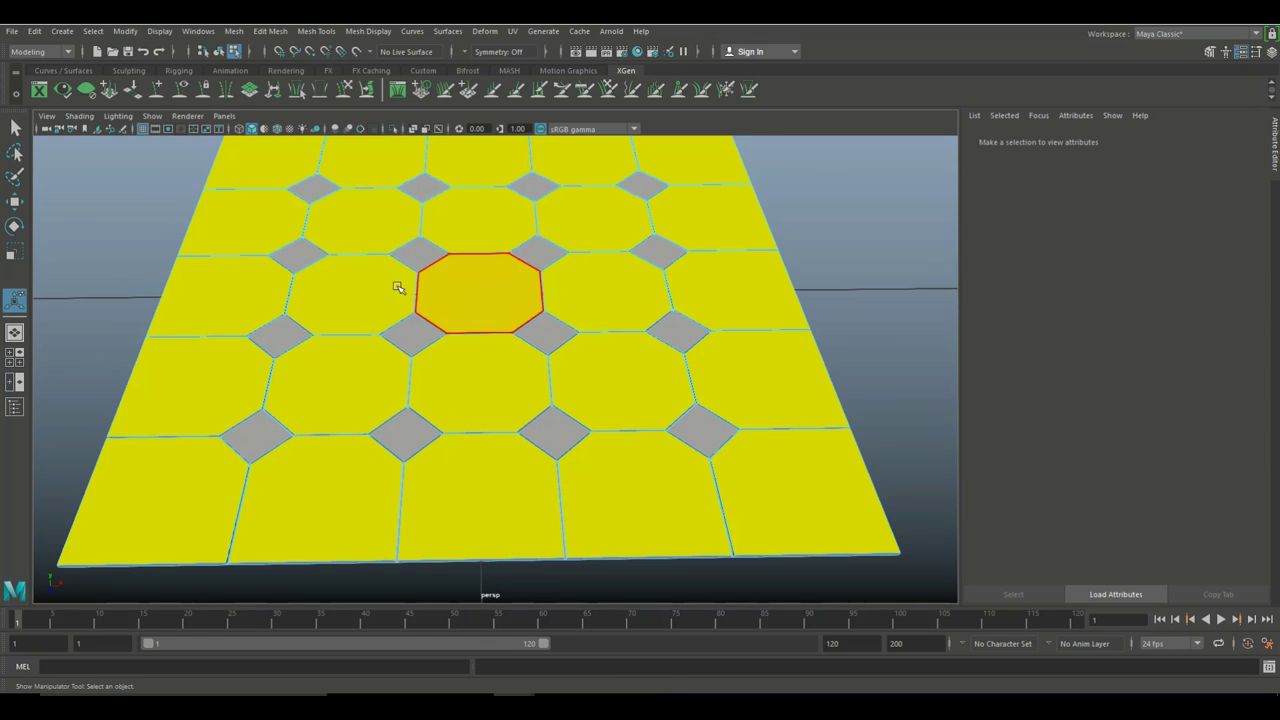
pyautogui.click(316, 190)
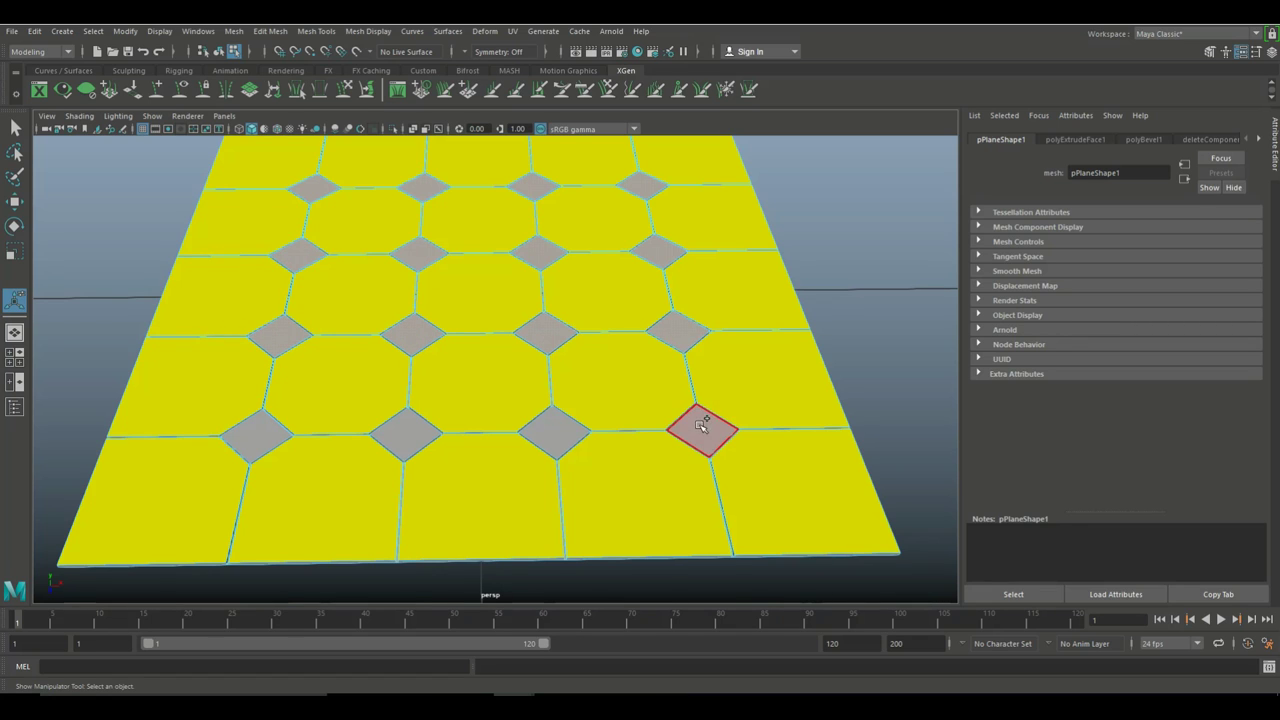
# - Select the diamond faces and assign them a new blue Lambert material, lambert5
pyautogui.click(257, 438)
pyautogui.rightClick(257, 438)
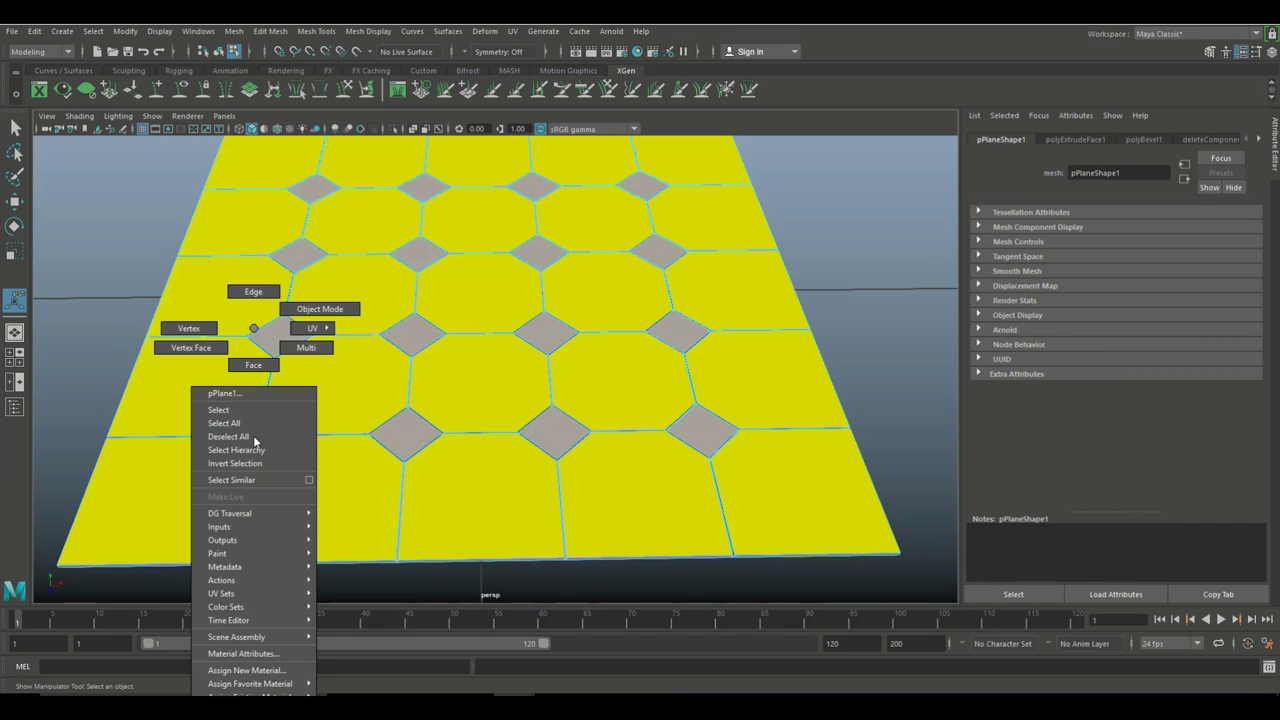
pyautogui.click(278, 672)
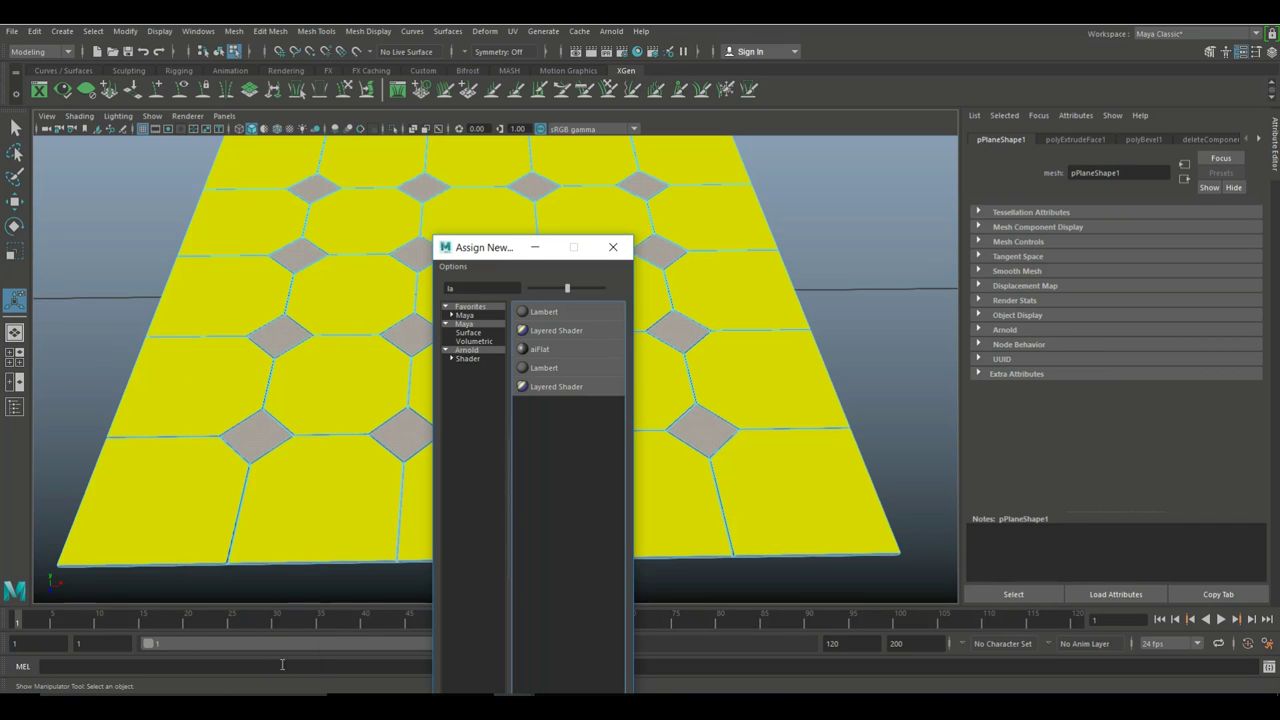
pyautogui.click(548, 312)
pyautogui.click(1095, 290)
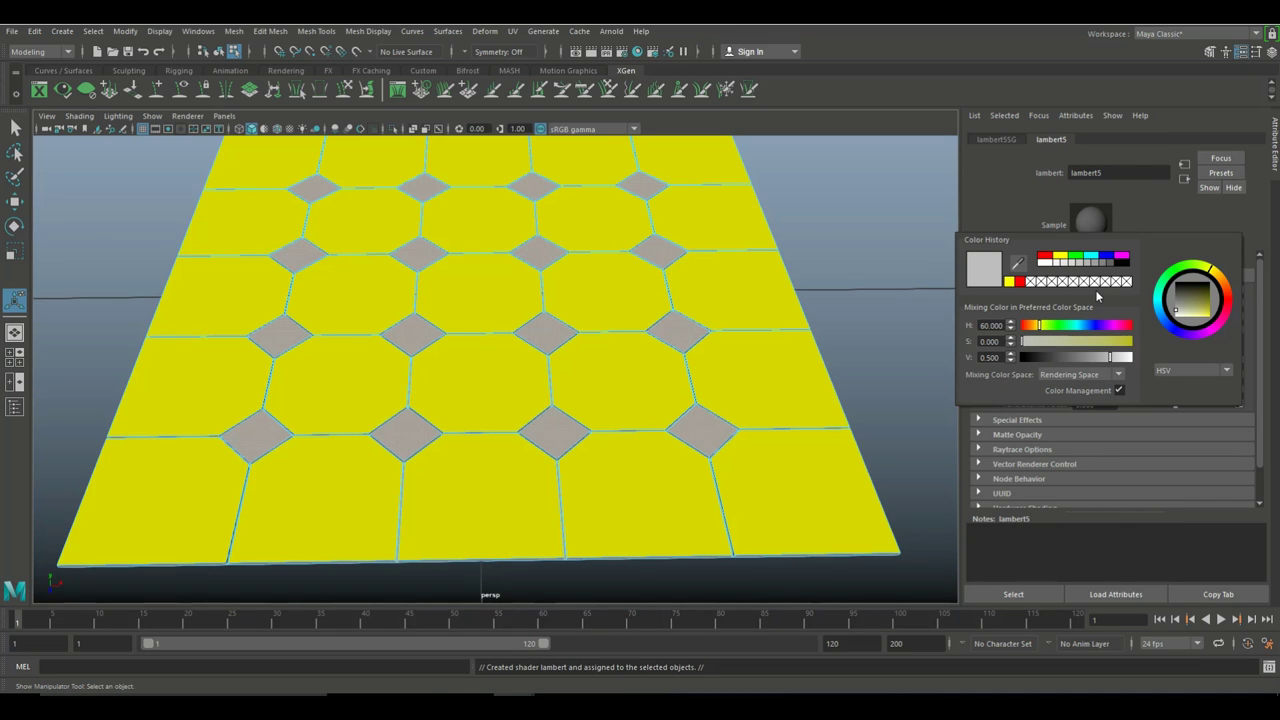
pyautogui.click(1110, 260)
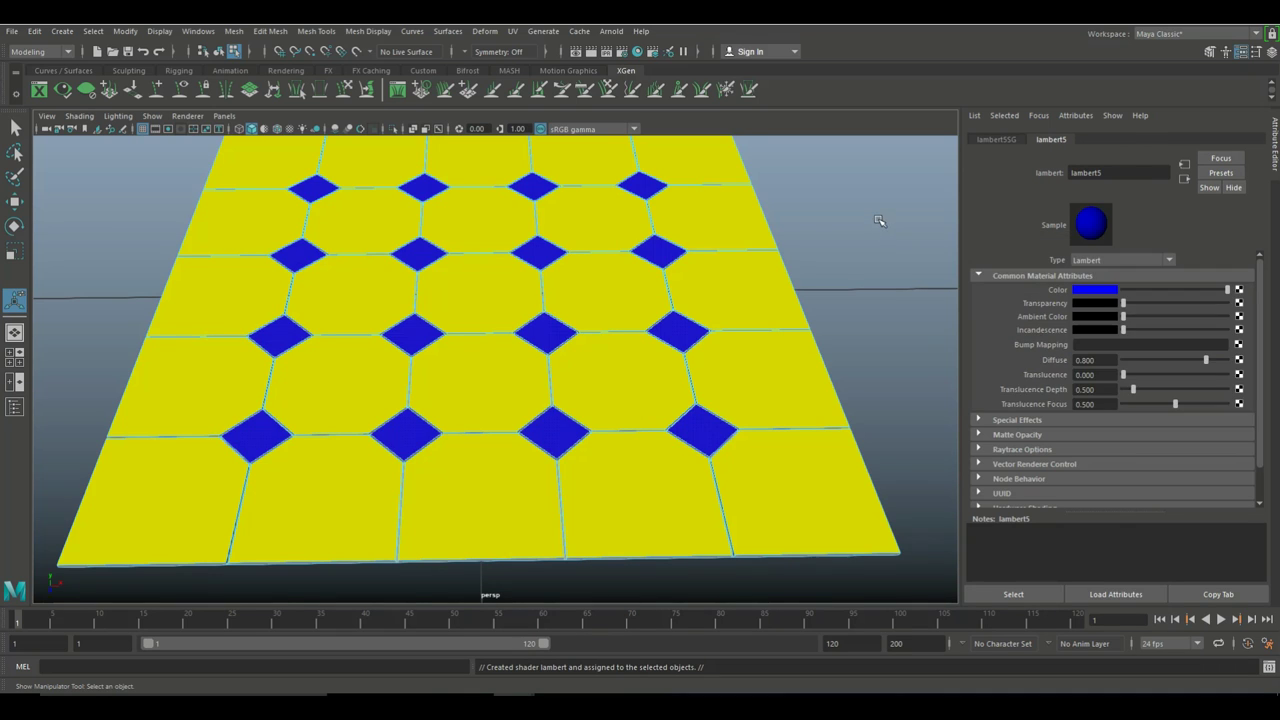
pyautogui.click(829, 237)
pyautogui.scroll(-5, 822, 244)
pyautogui.scroll(6, 817, 249)
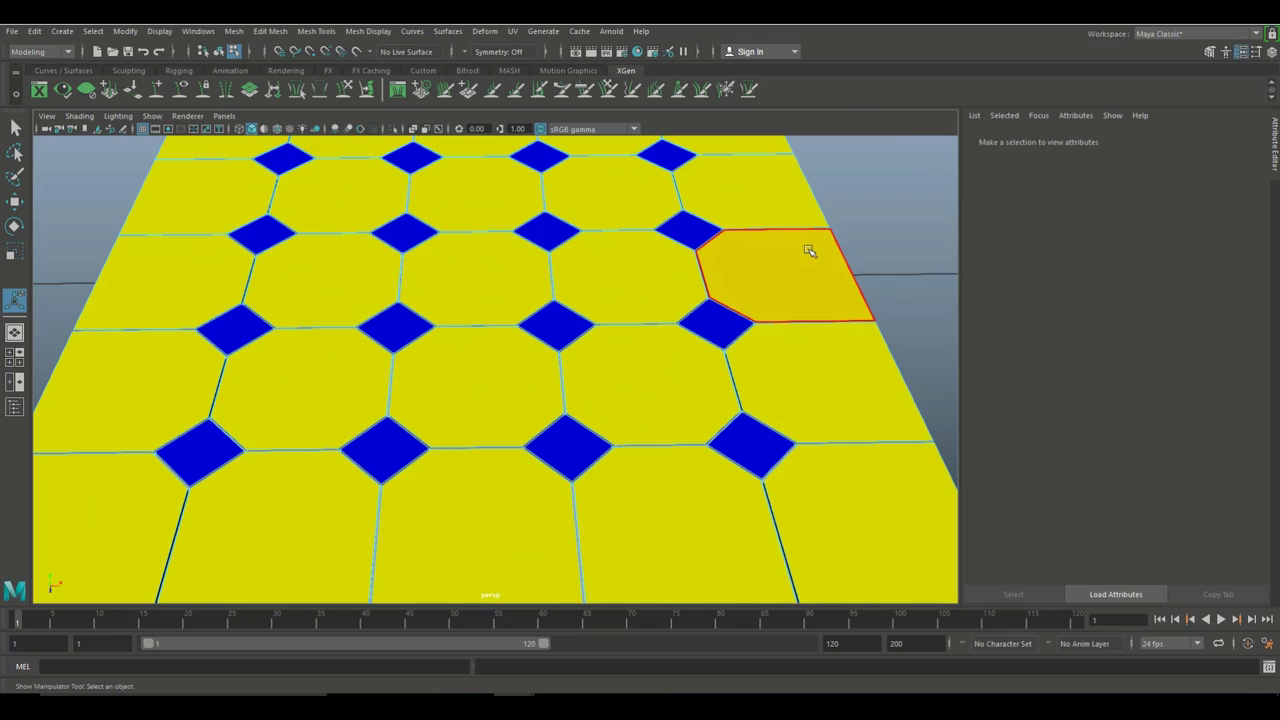
pyautogui.scroll(-6, 809, 251)
pyautogui.scroll(4, 785, 263)
pyautogui.scroll(5, 785, 263)
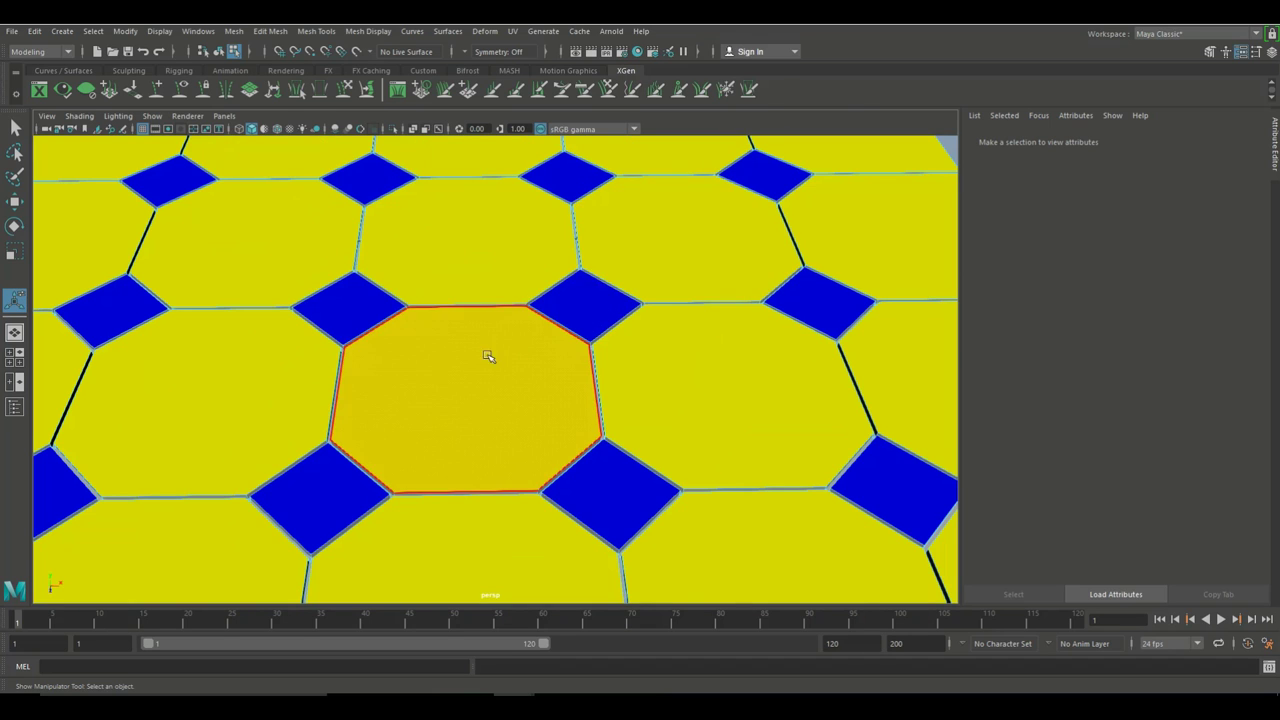
pyautogui.keyDown('alt'); pyautogui.moveTo(486, 357); pyautogui.dragTo(511, 349); pyautogui.keyUp('alt')
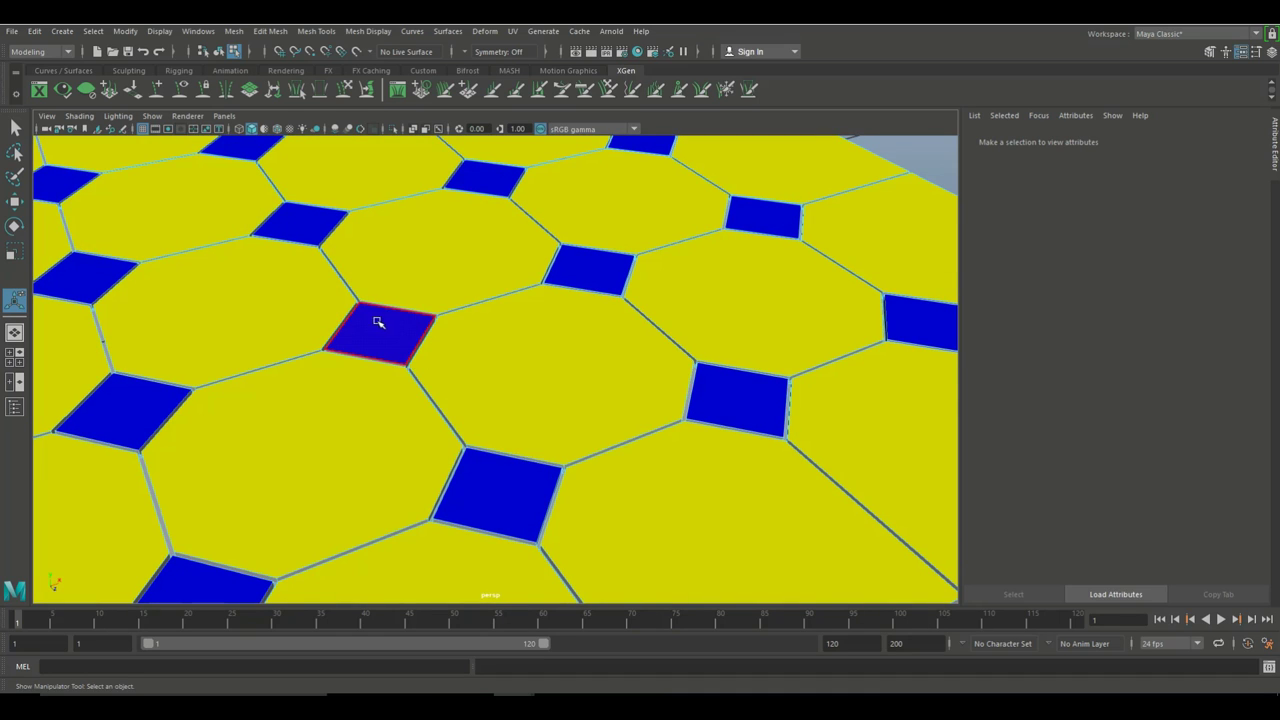
pyautogui.click(362, 403)
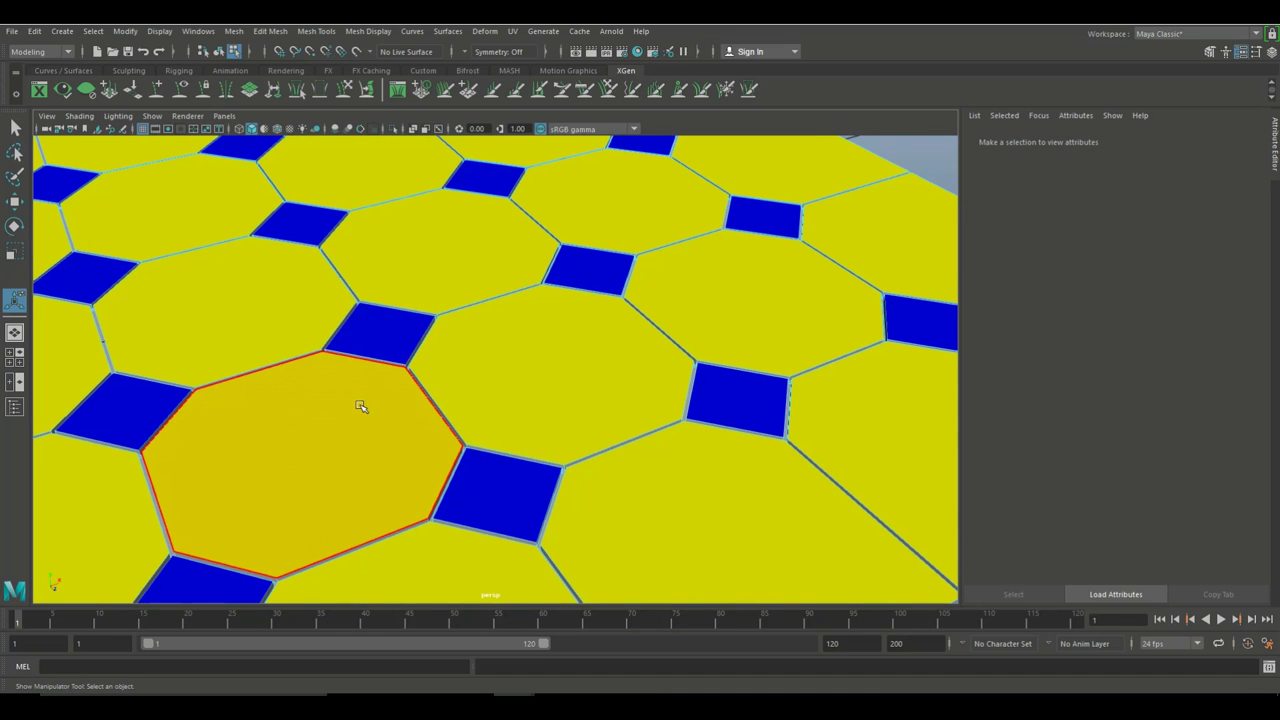
pyautogui.scroll(-5, 362, 406)
pyautogui.click(285, 403)
pyautogui.keyDown('alt'); pyautogui.moveTo(285, 403); pyautogui.dragTo(393, 441); pyautogui.keyUp('alt')
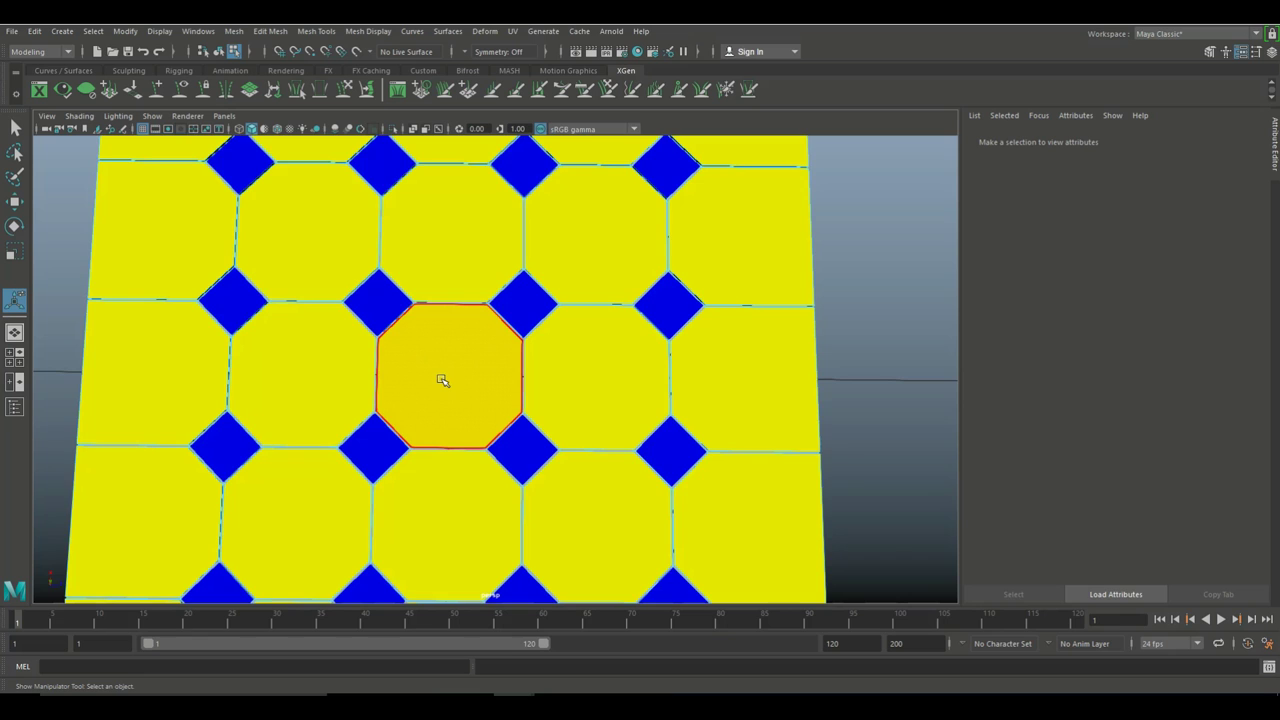
pyautogui.scroll(2, 443, 379)
pyautogui.scroll(-5, 443, 379)
pyautogui.keyDown('alt'); pyautogui.moveTo(623, 437); pyautogui.dragTo(540, 370); pyautogui.keyUp('alt')
pyautogui.moveTo(514, 251); pyautogui.dragTo(587, 268, button='right')
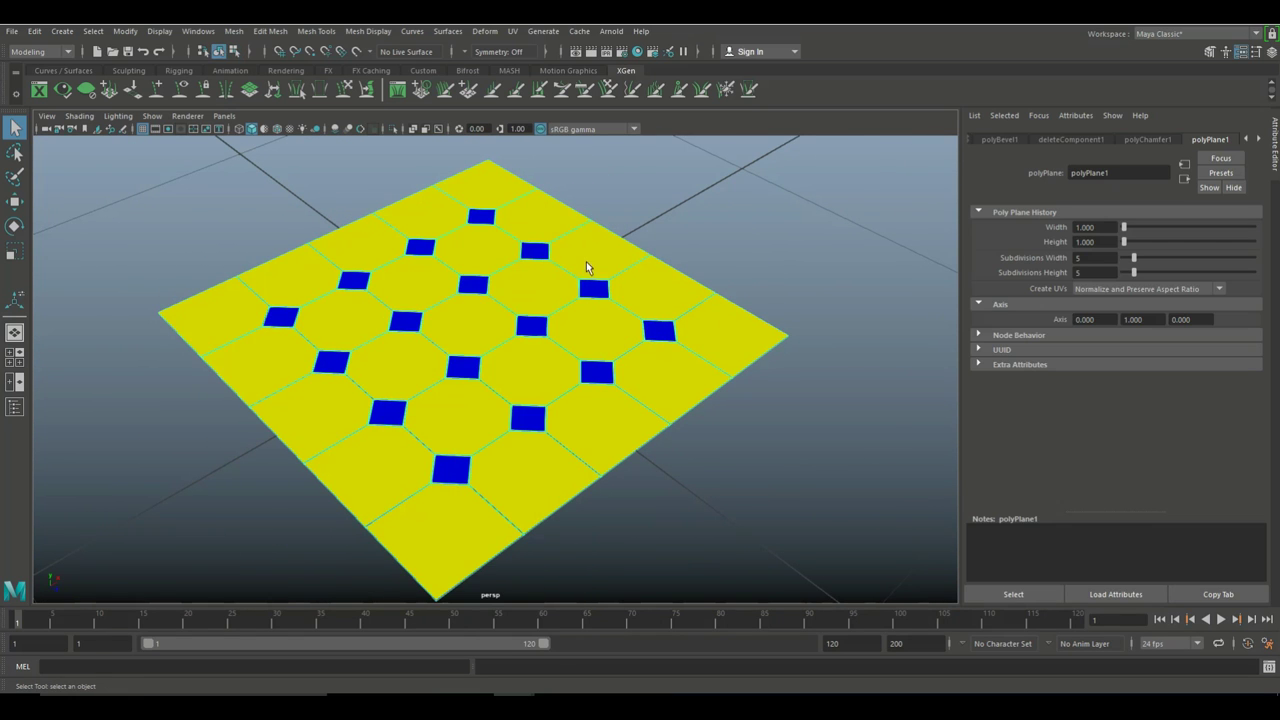
# - Export the selected tile plane to the Desktop as TileOBJ.obj
pyautogui.click(11, 32)
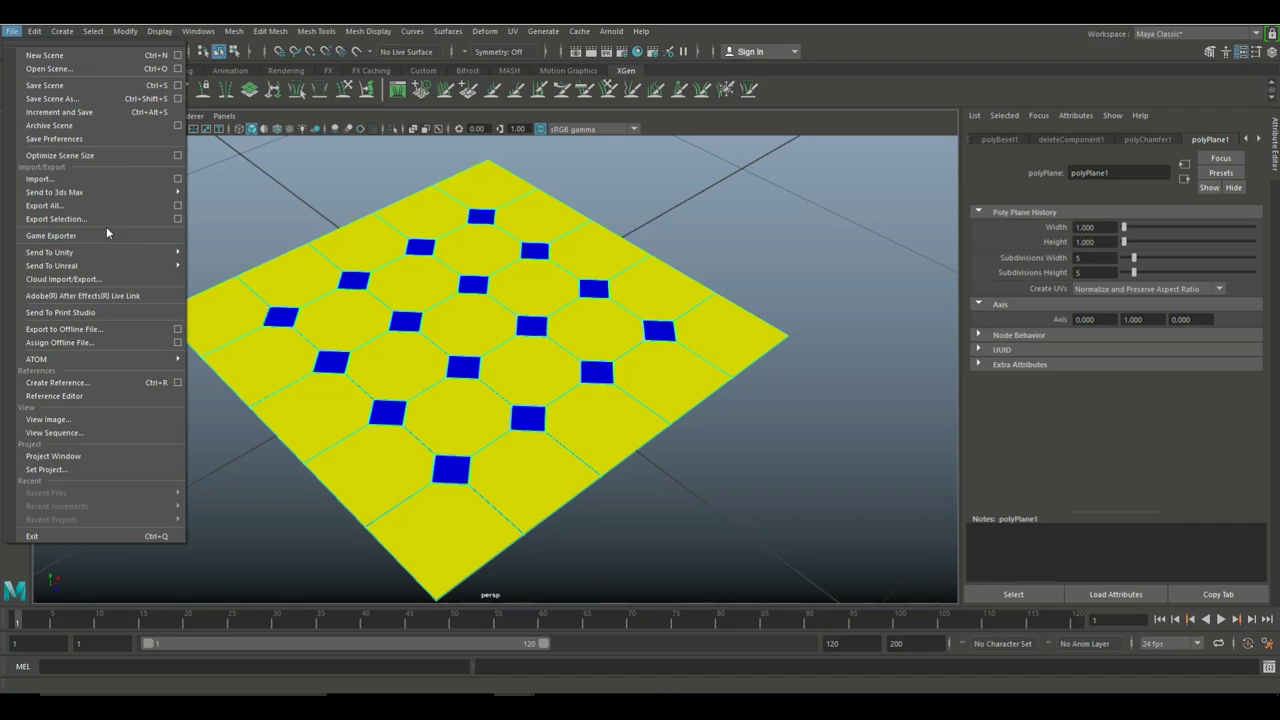
pyautogui.click(179, 221)
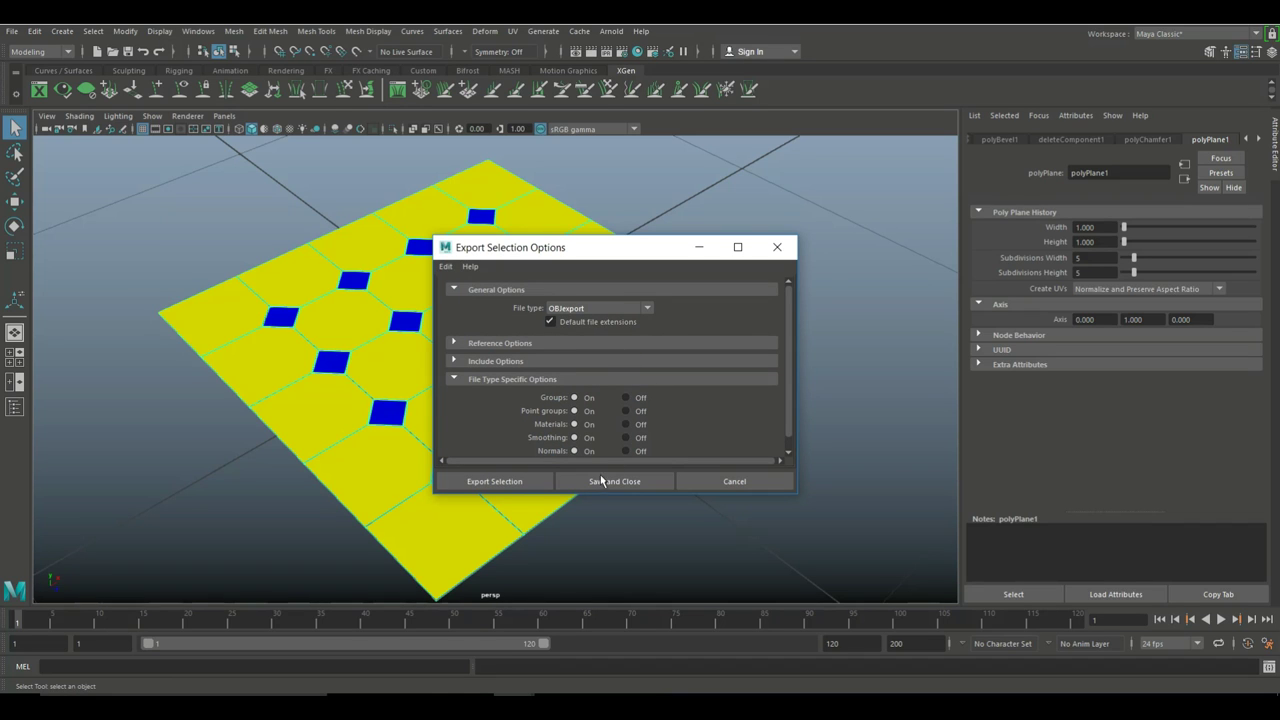
pyautogui.click(495, 482)
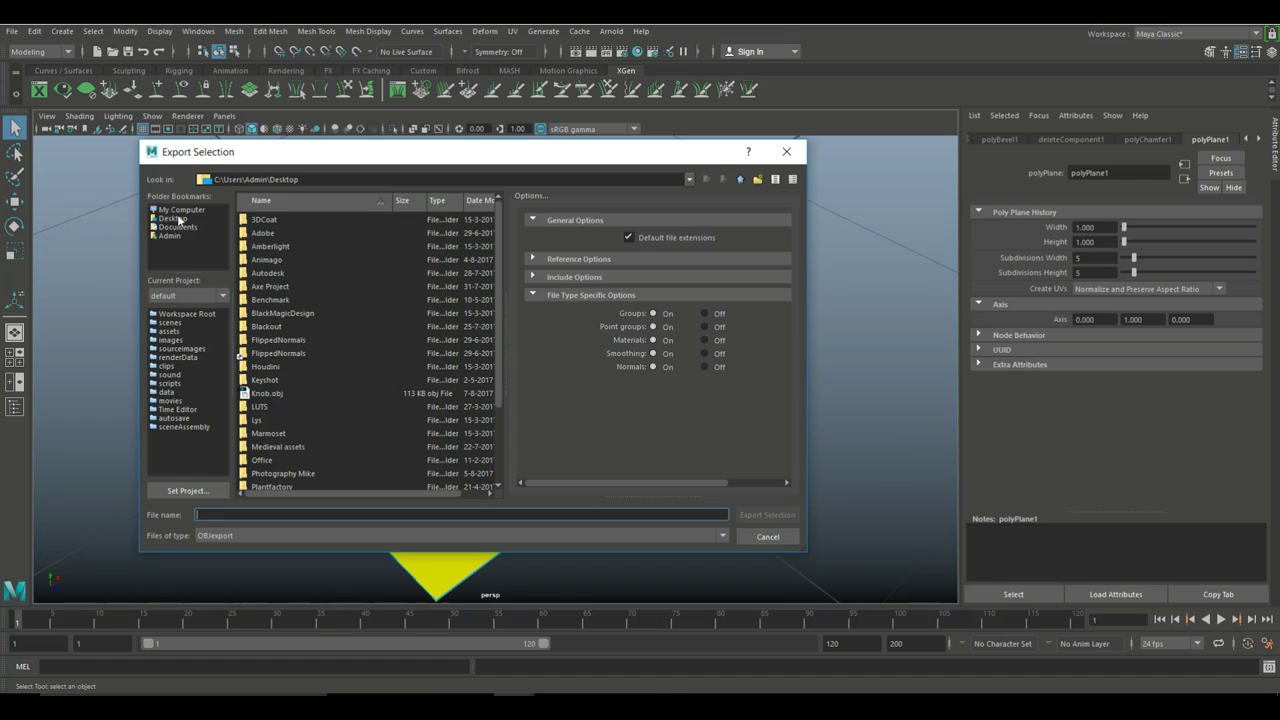
pyautogui.click(175, 219)
pyautogui.click(255, 514)
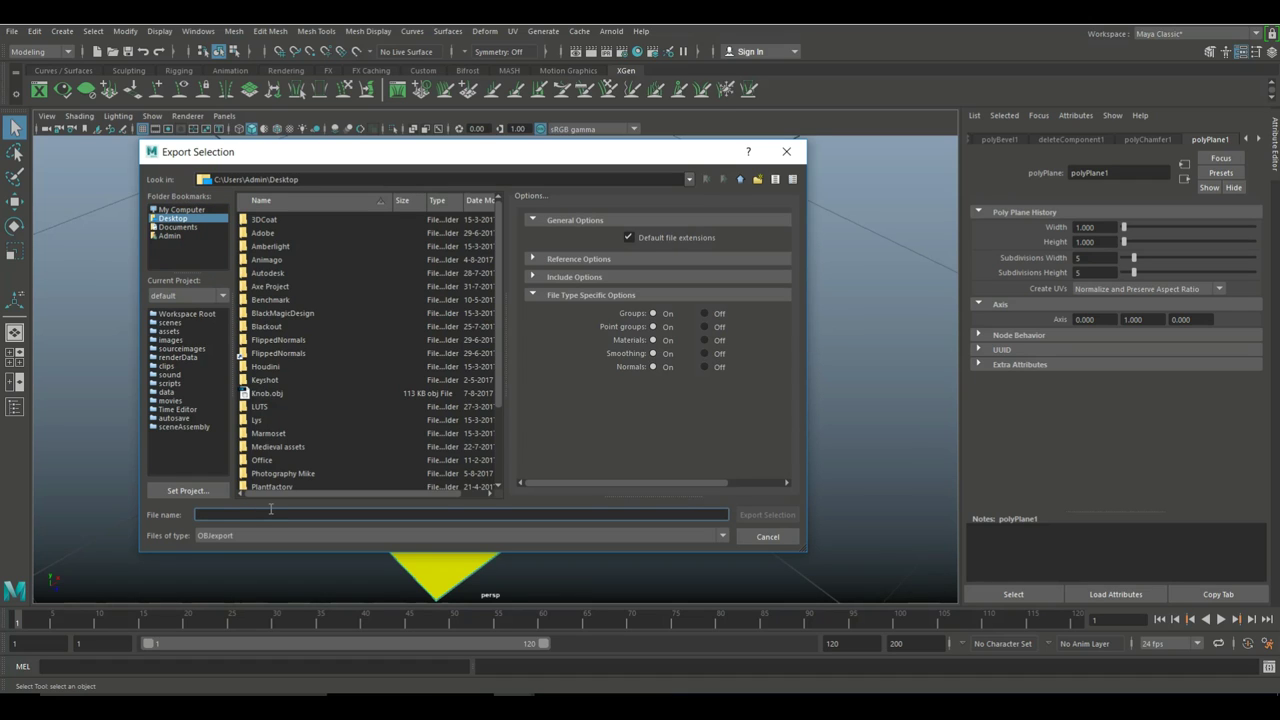
pyautogui.write('TileOBJ')
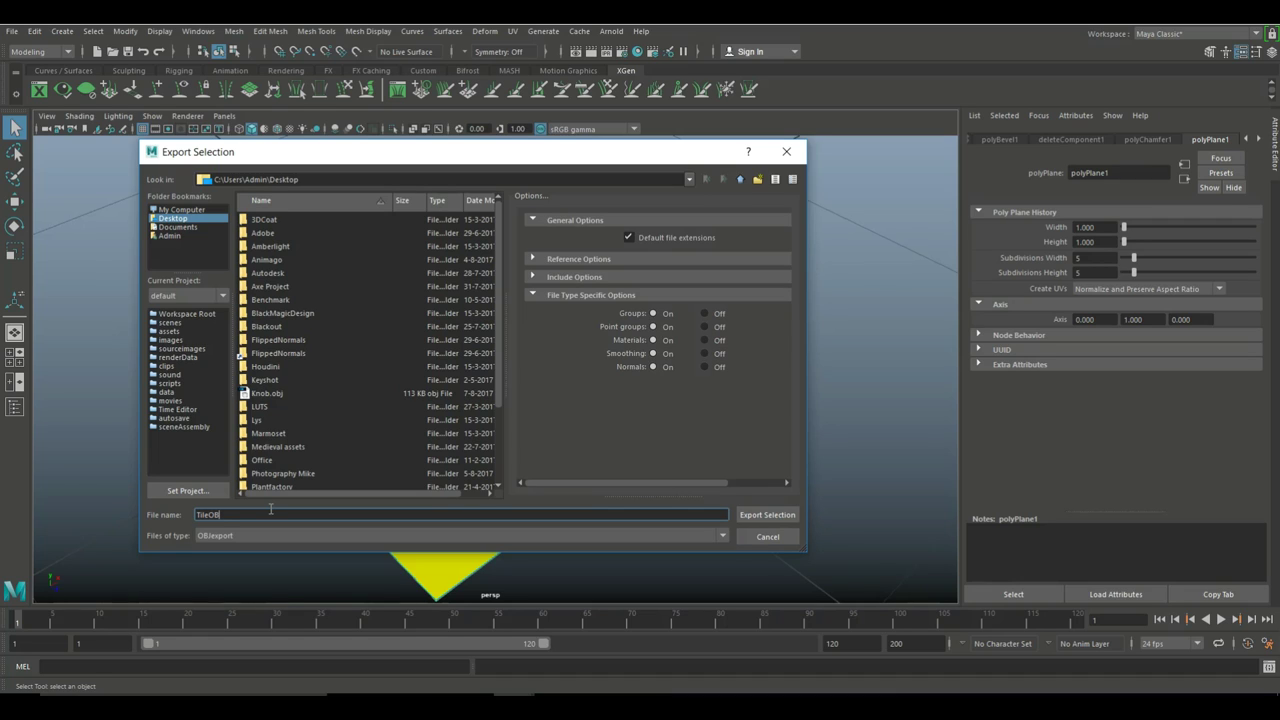
pyautogui.click(766, 516)
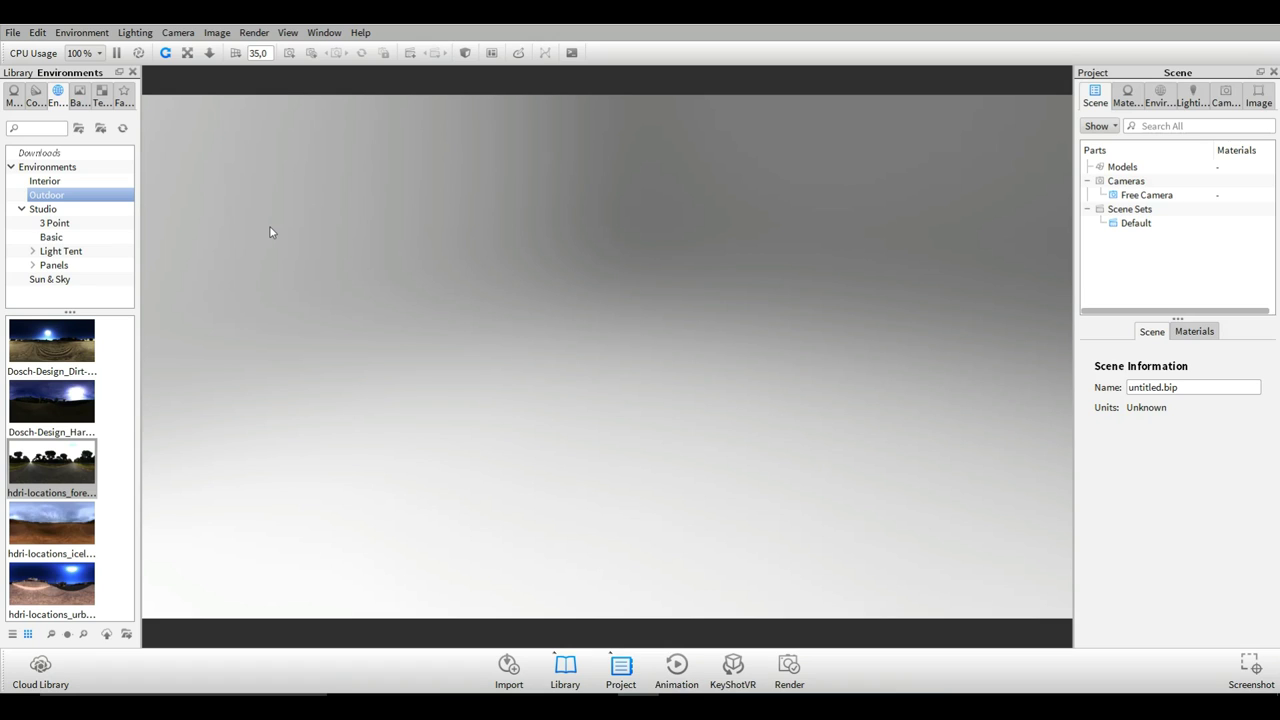
# - Import TileOBJ.obj into KeyShot and orbit to inspect its yellow octagons and blue diamonds
pyautogui.click(14, 32)
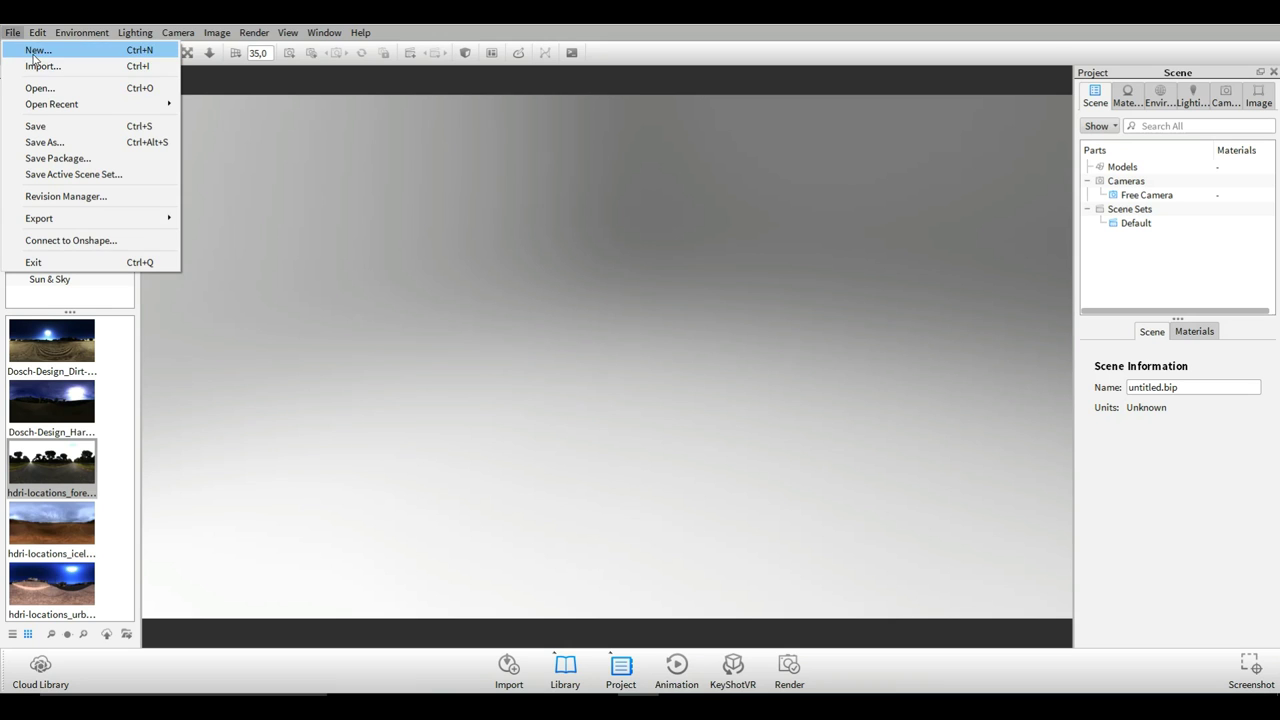
pyautogui.press('Escape')
pyautogui.scroll(-2, 400, 230)
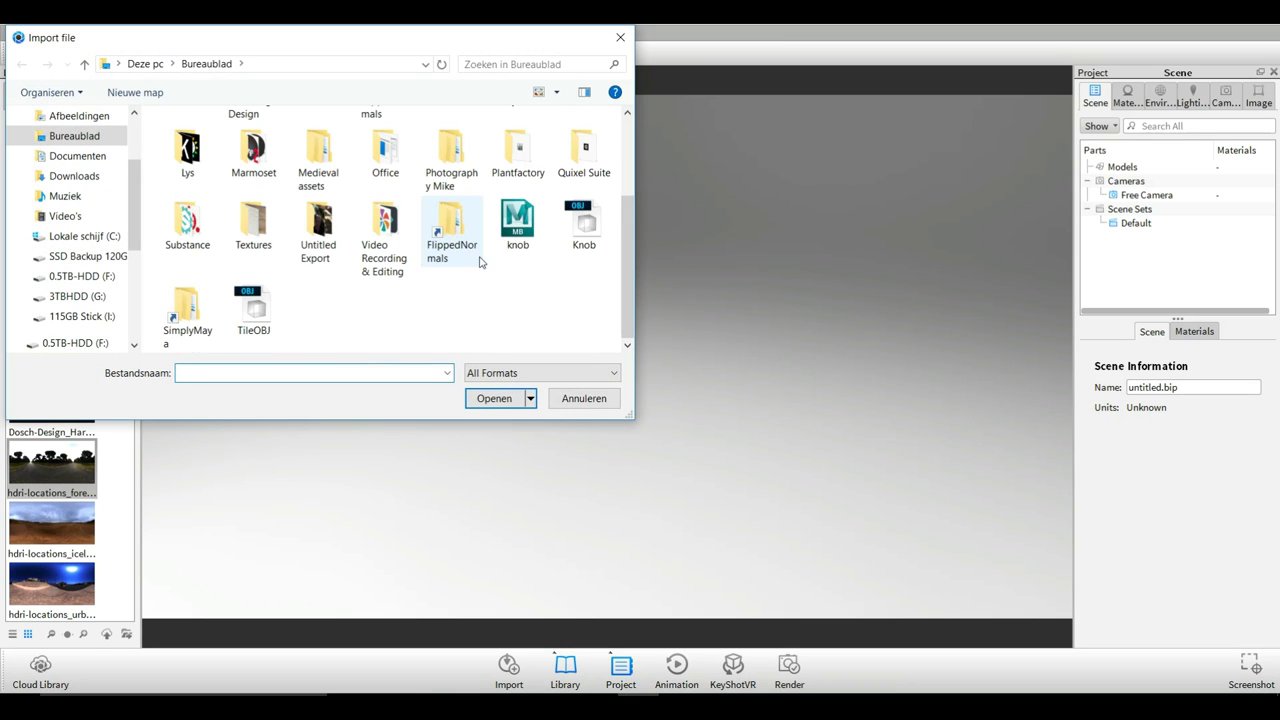
pyautogui.click(255, 310)
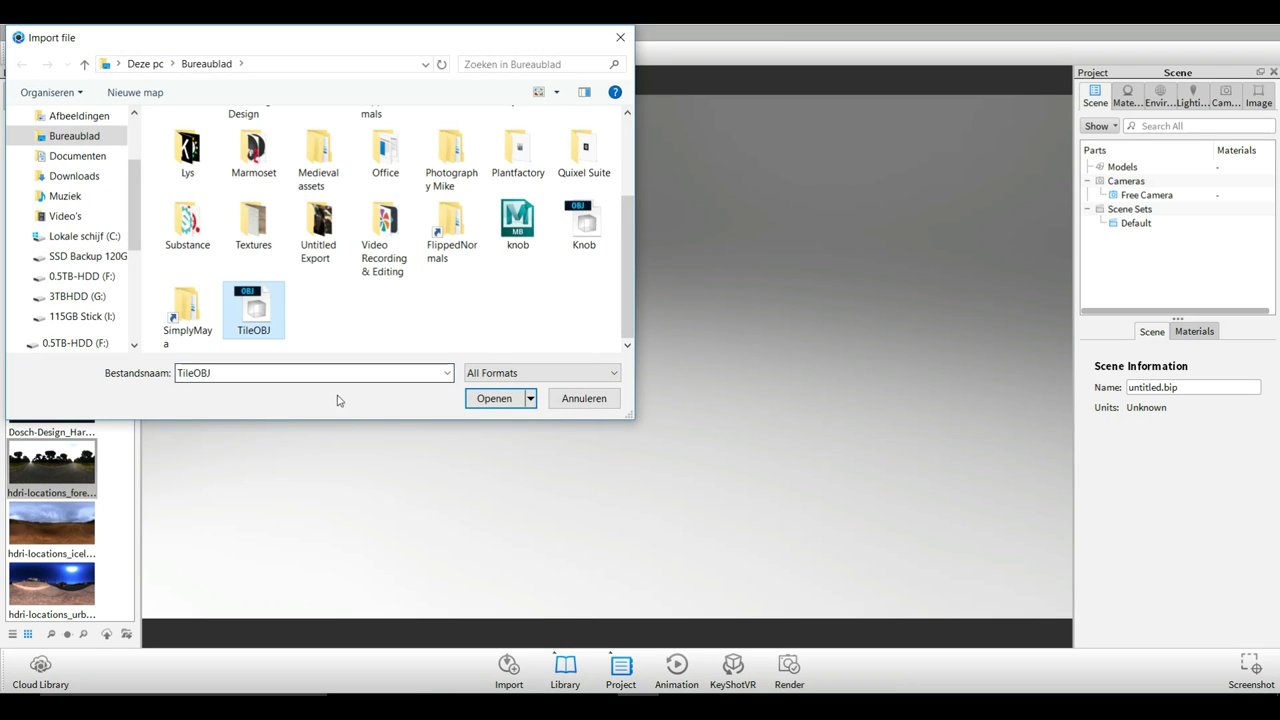
pyautogui.click(494, 398)
pyautogui.click(652, 499)
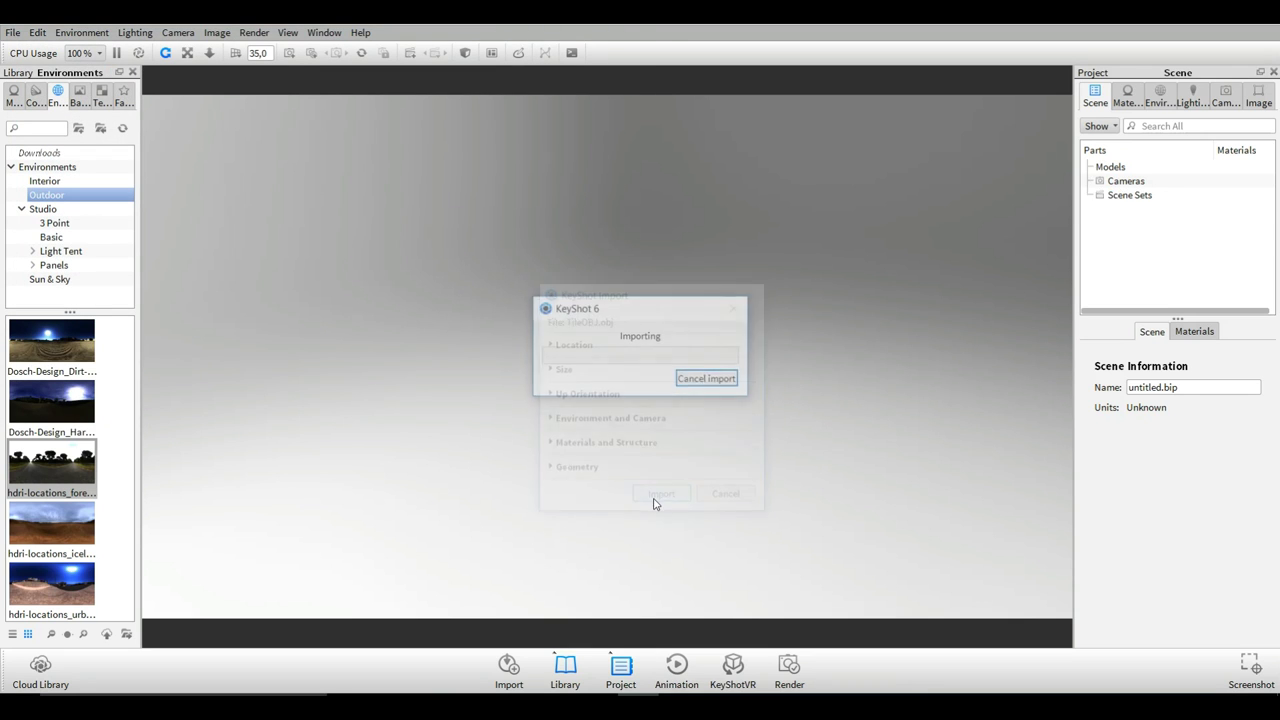
pyautogui.scroll(5, 610, 410)
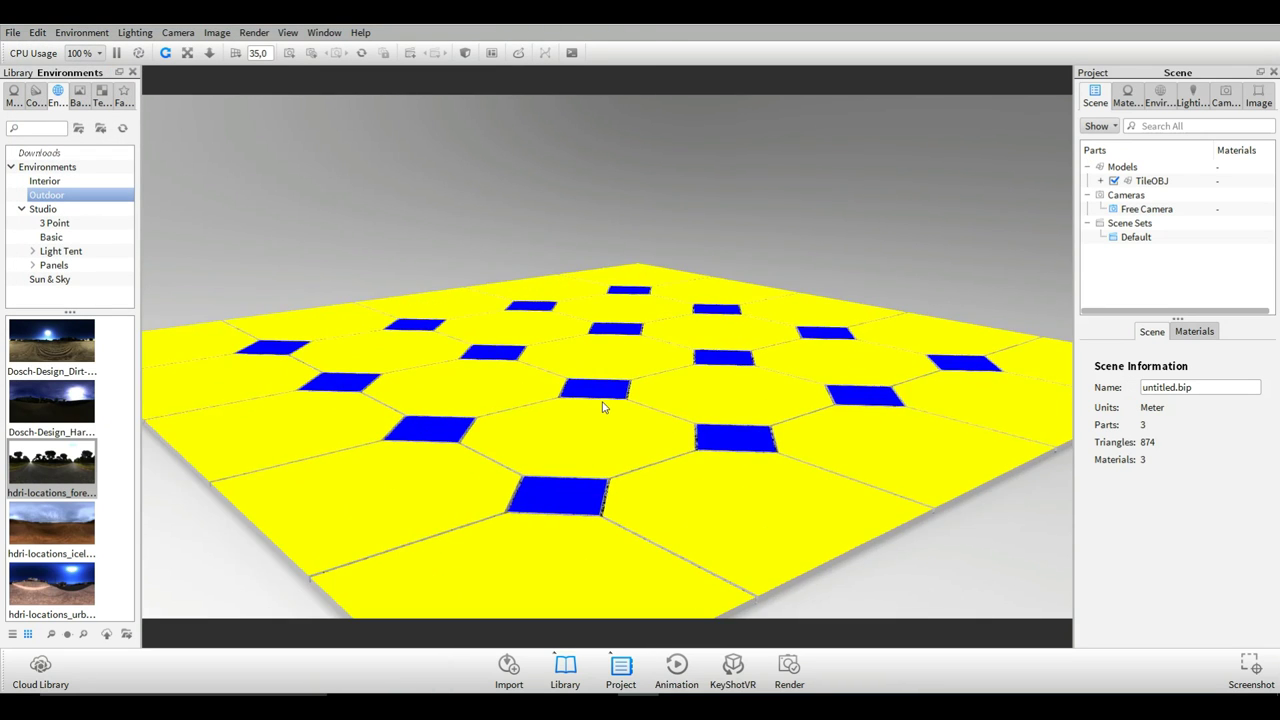
pyautogui.scroll(3, 645, 400)
pyautogui.scroll(2, 640, 430)
pyautogui.scroll(-5, 609, 391)
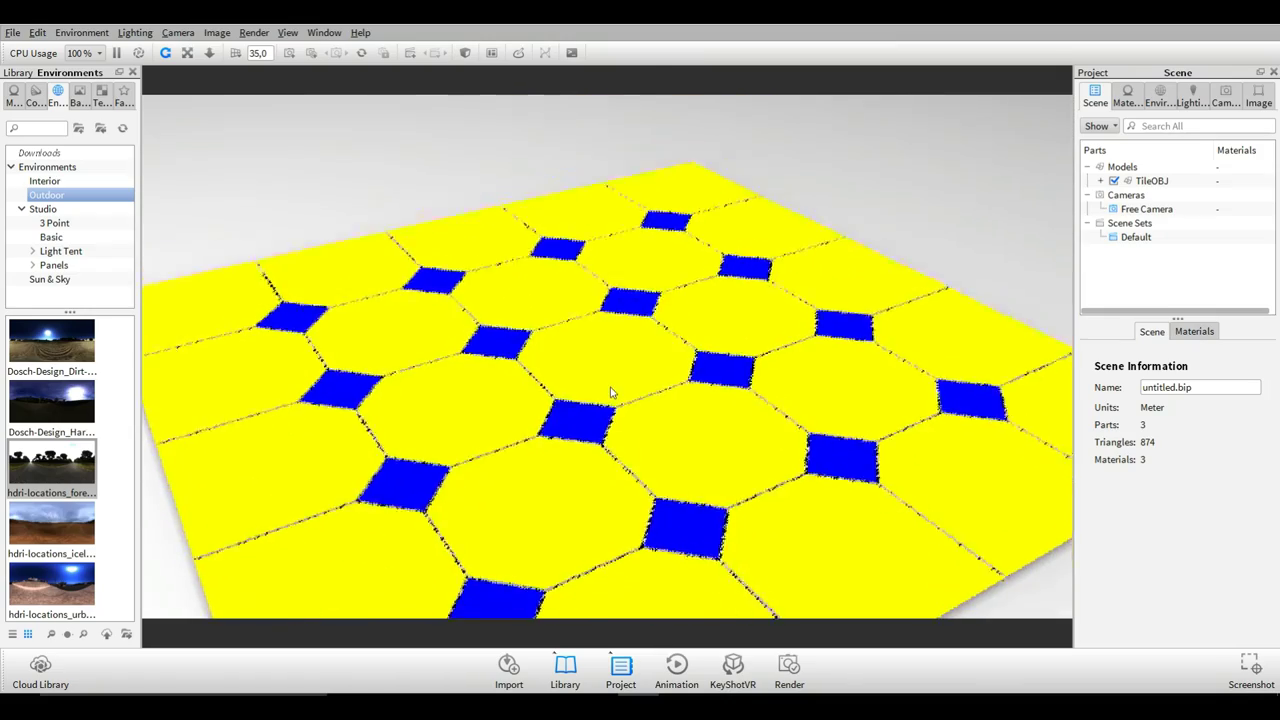
pyautogui.scroll(4, 655, 415)
pyautogui.moveTo(659, 412)
pyautogui.mouseDown()
pyautogui.moveTo(637, 413)
pyautogui.moveTo(640, 400)
pyautogui.mouseUp()
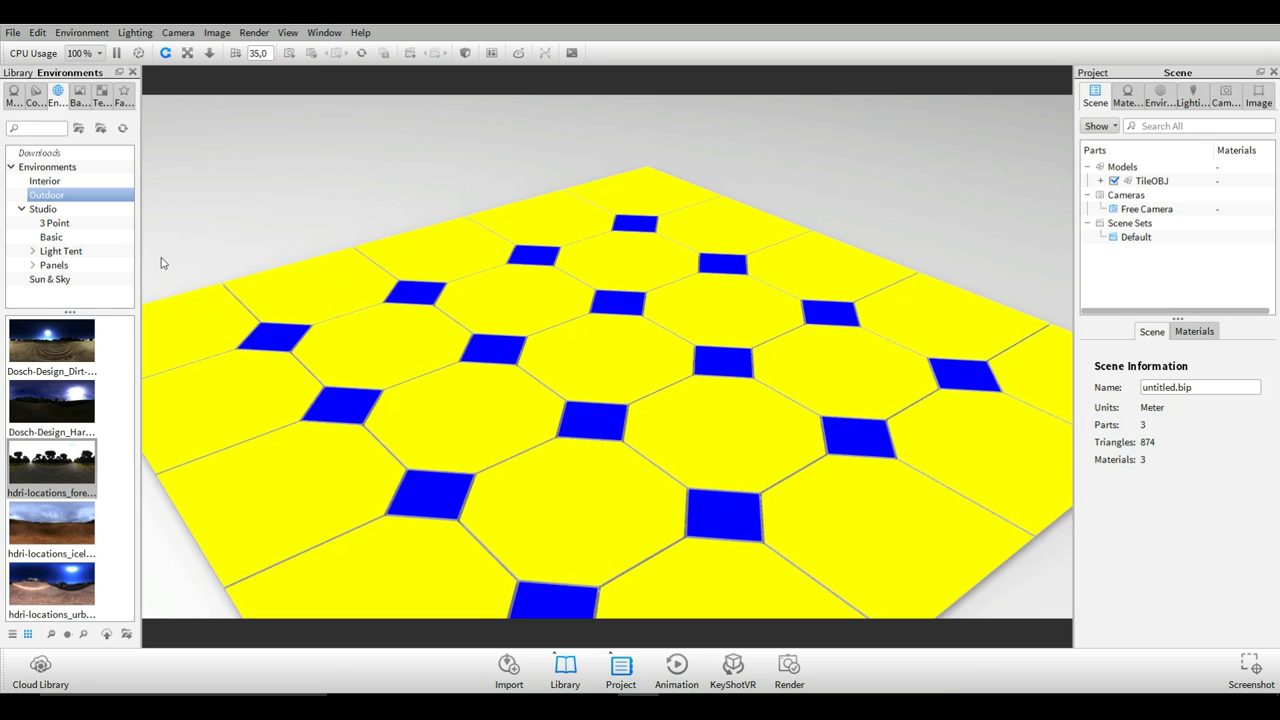
# - Place the White Solid backplate behind the floor and light it with Conference_Room_3k
pyautogui.click(79, 95)
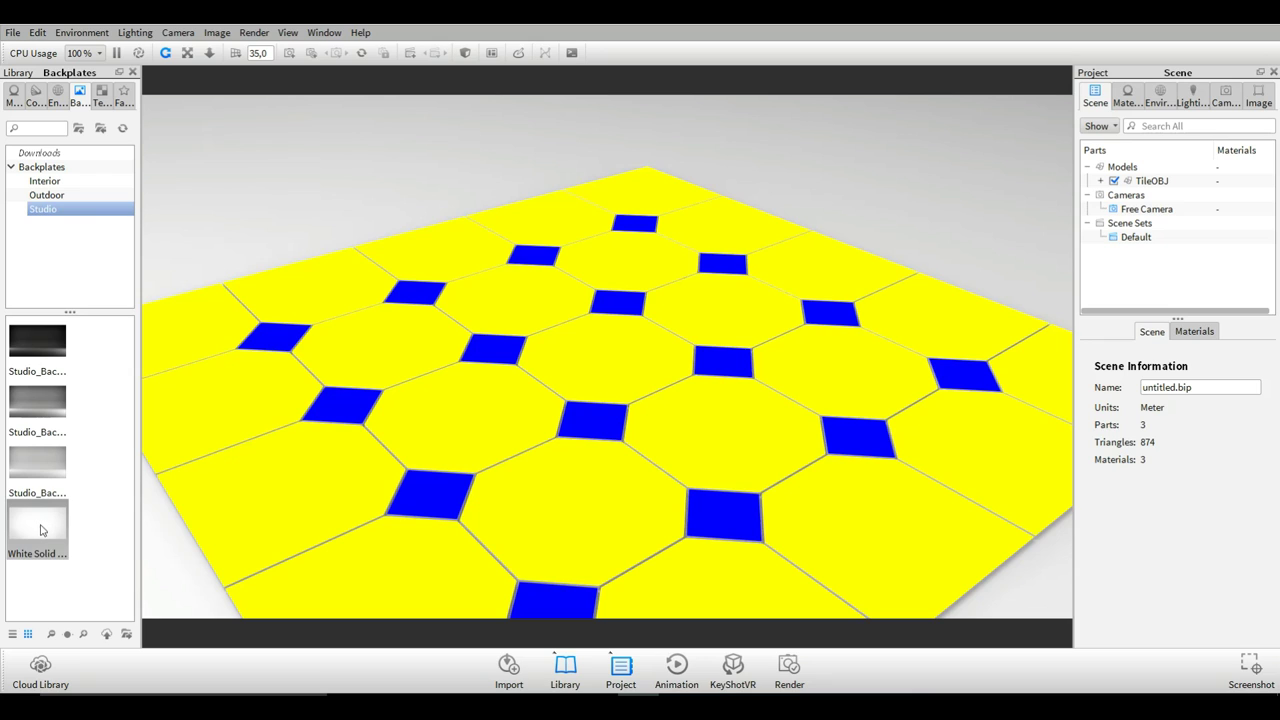
pyautogui.moveTo(41, 530); pyautogui.dragTo(336, 180)
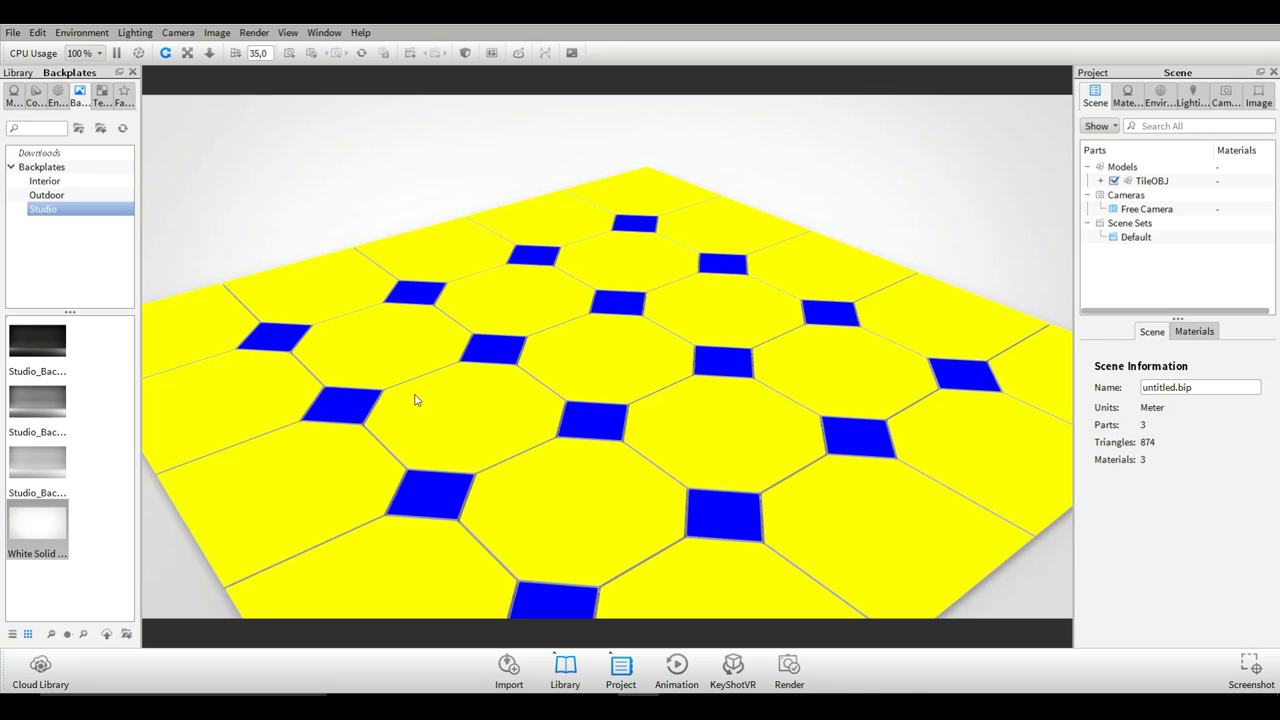
pyautogui.click(57, 93)
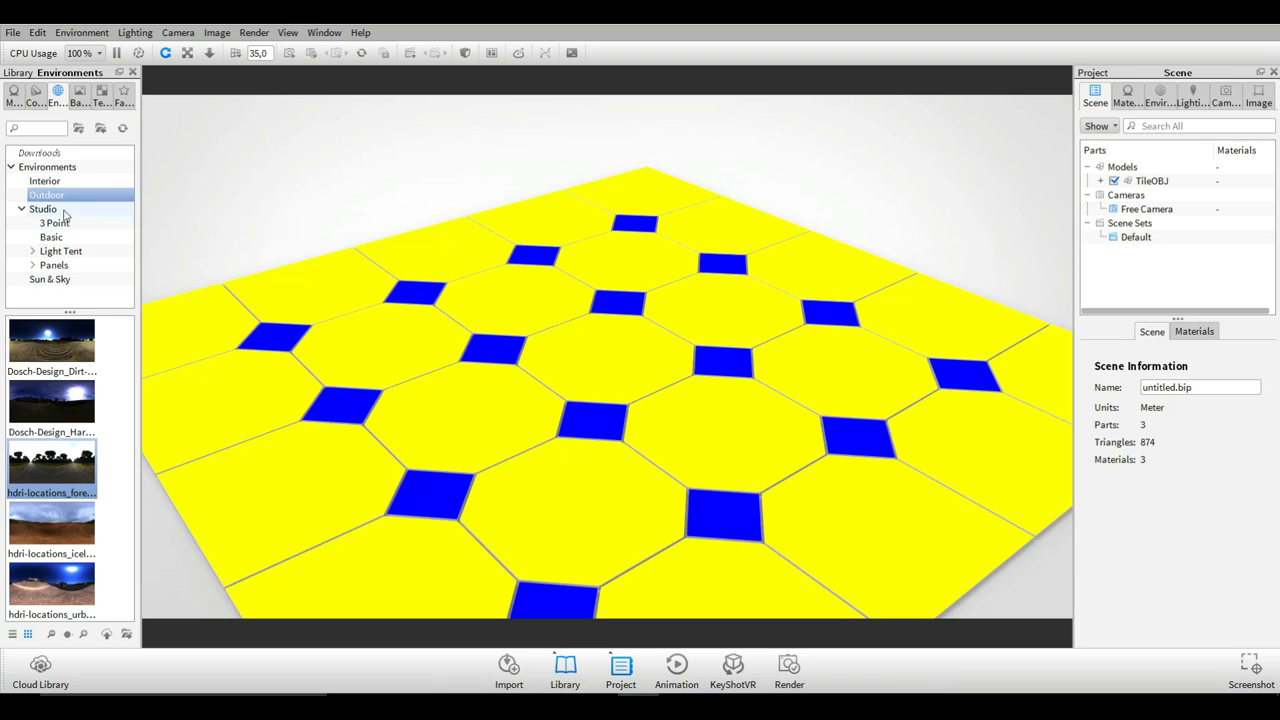
pyautogui.click(46, 182)
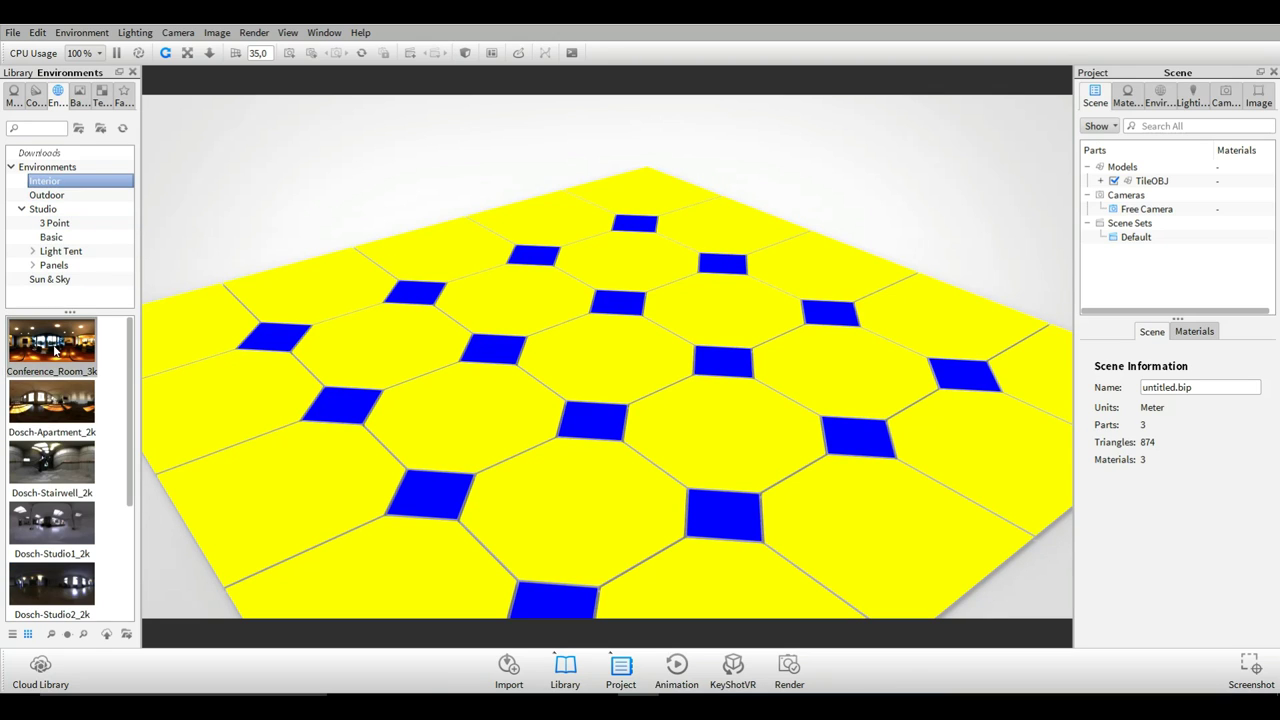
pyautogui.moveTo(50, 349); pyautogui.dragTo(228, 207)
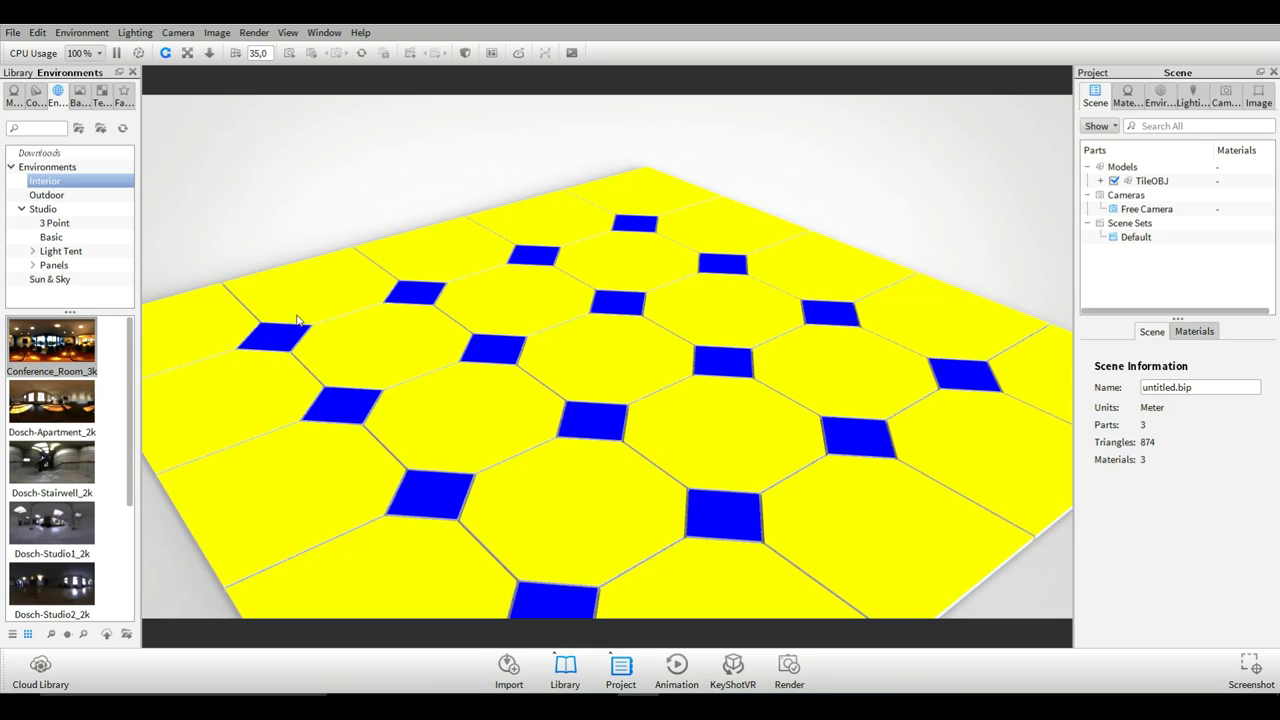
pyautogui.moveTo(285, 334); pyautogui.dragTo(330, 310)
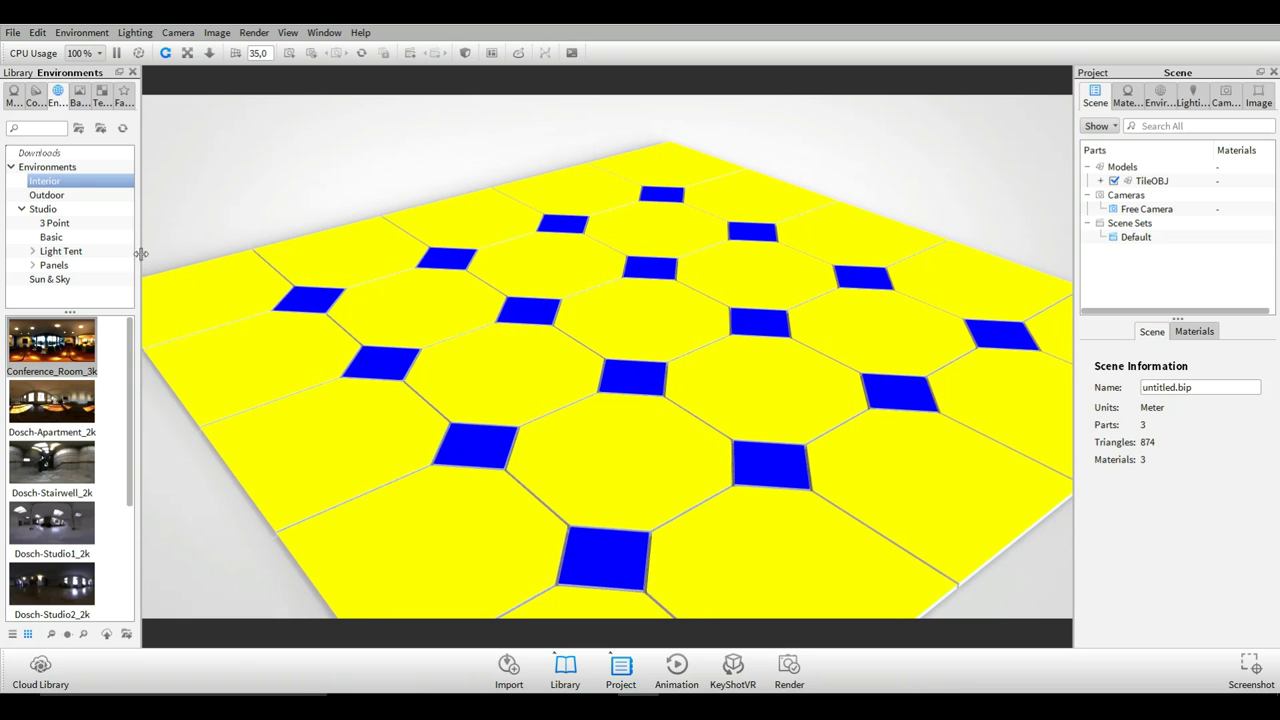
# - Browse the Stone > Granite materials and apply Granite Black to the octagon tiles
pyautogui.click(13, 91)
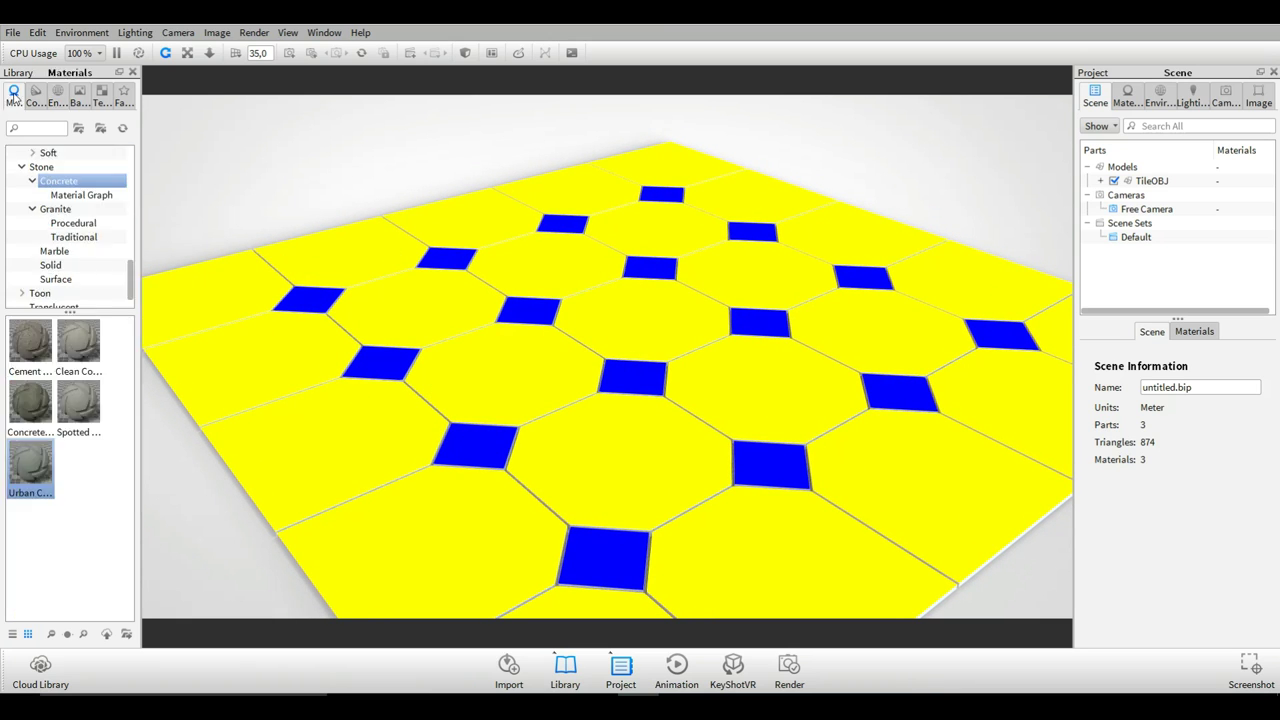
pyautogui.scroll(1, 56, 219)
pyautogui.click(45, 209)
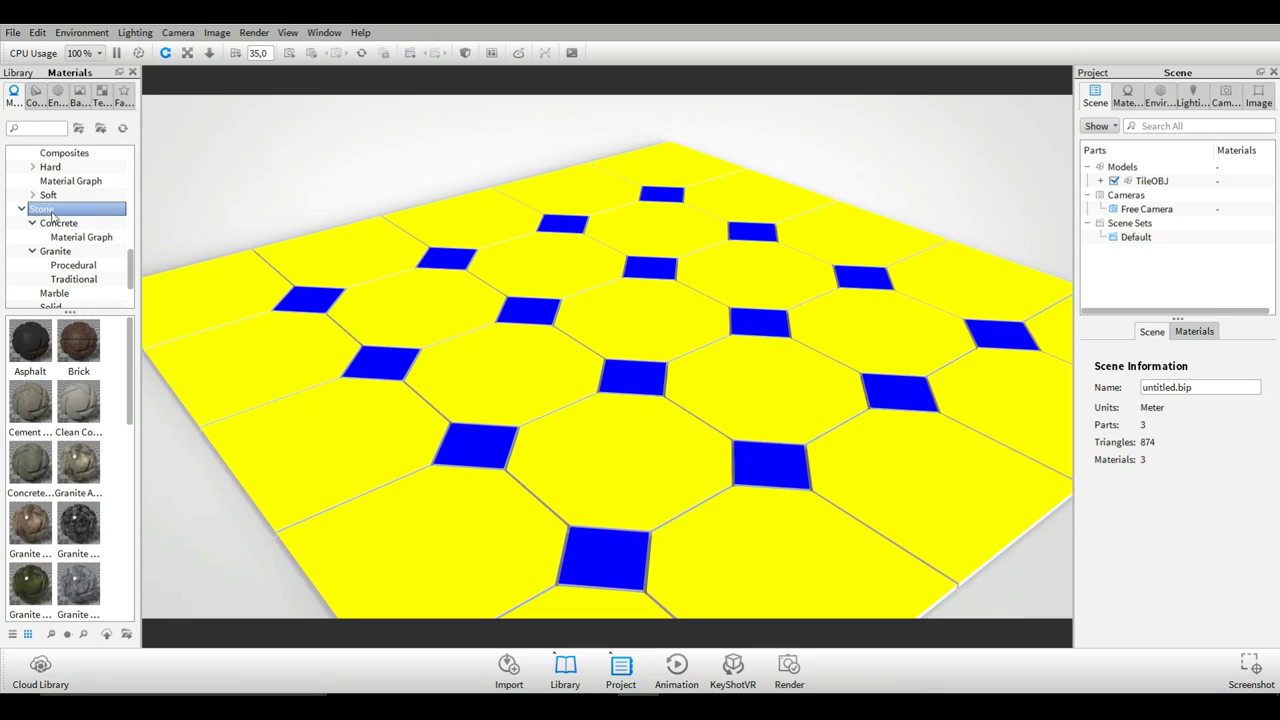
pyautogui.scroll(-1, 62, 226)
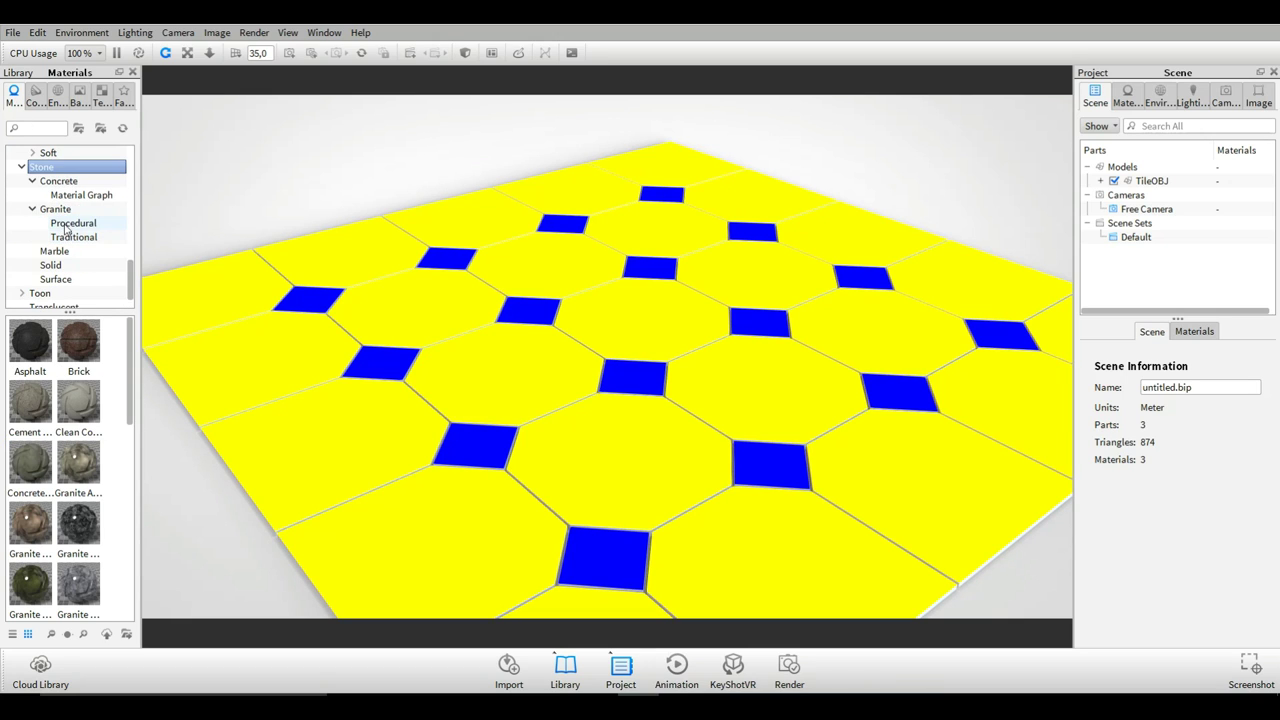
pyautogui.click(64, 211)
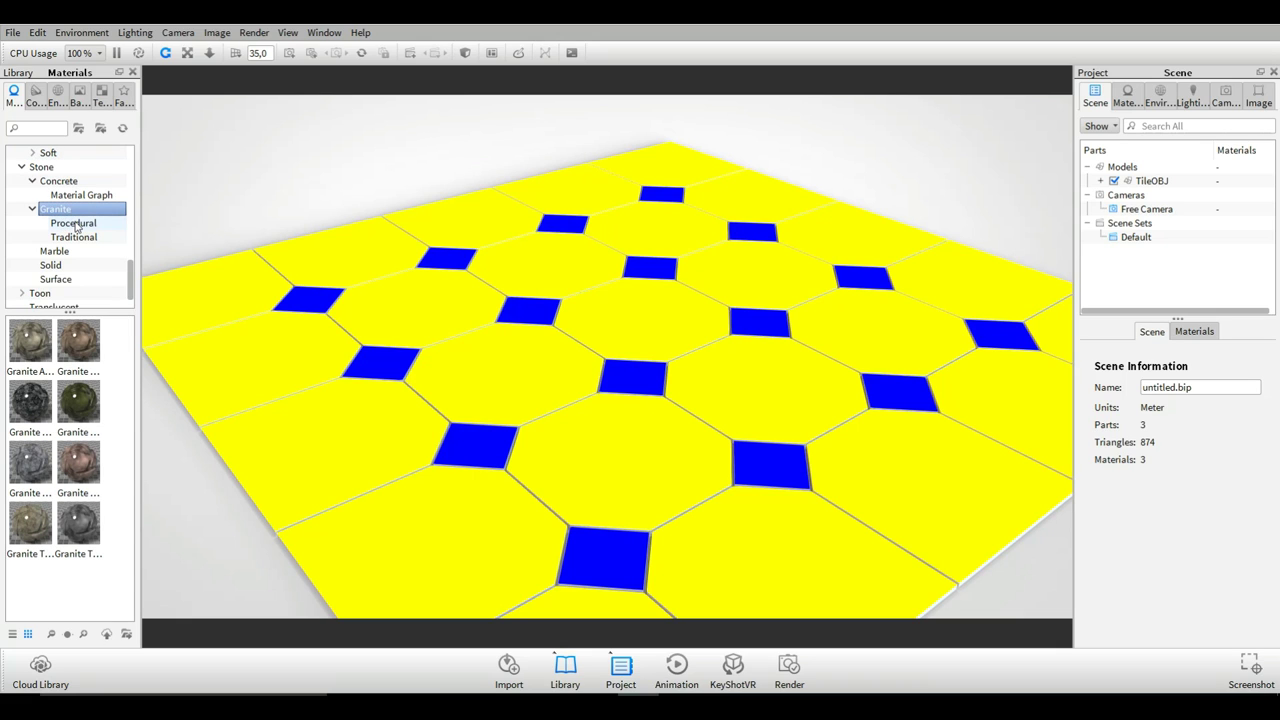
pyautogui.click(76, 224)
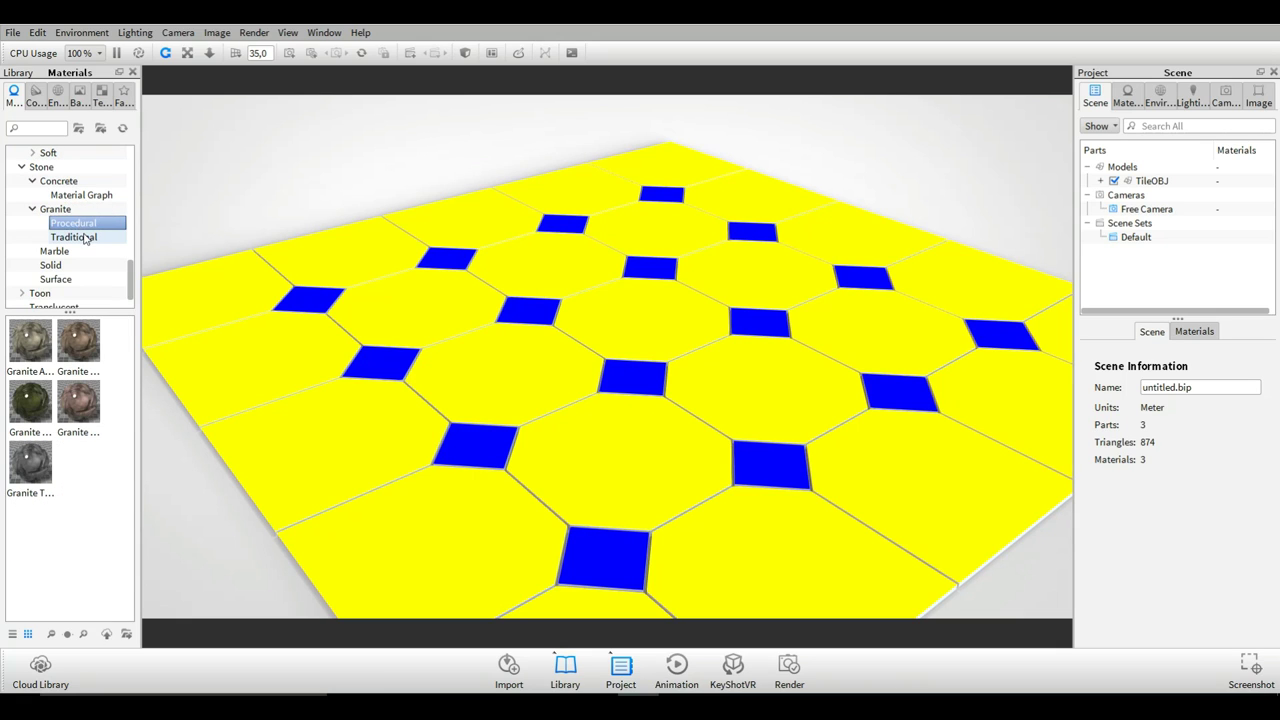
pyautogui.click(86, 239)
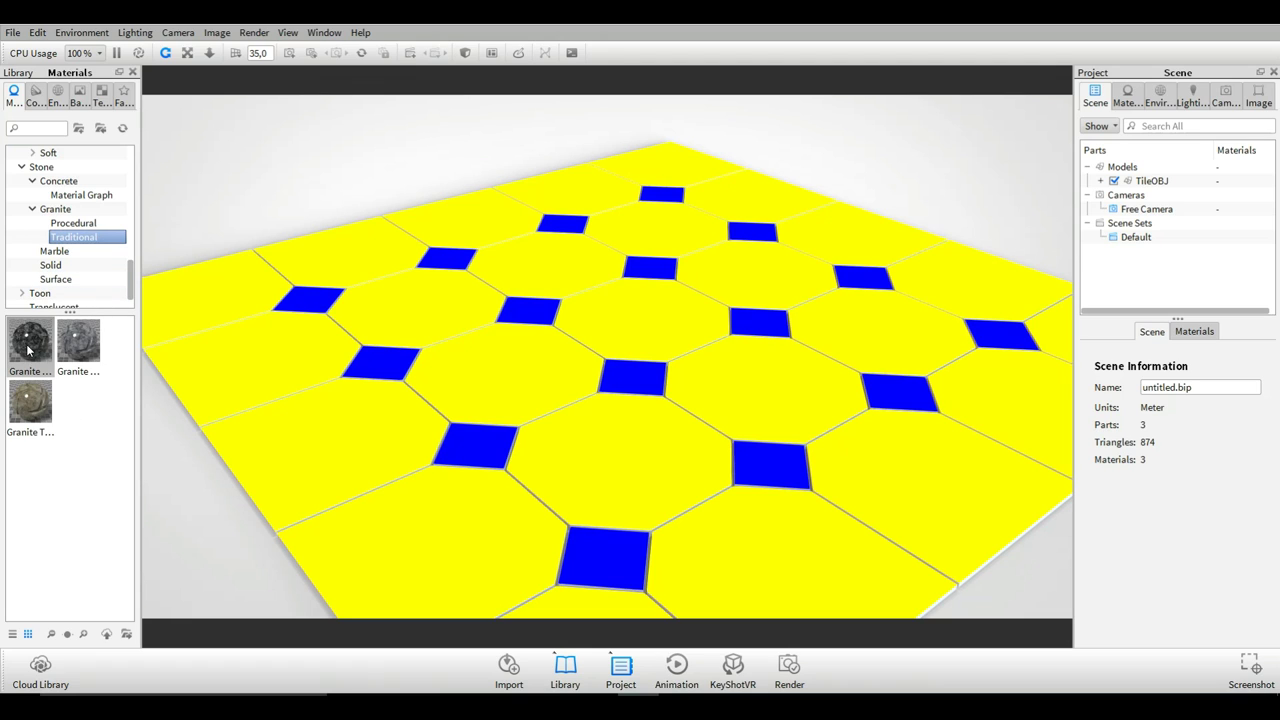
pyautogui.moveTo(27, 344)
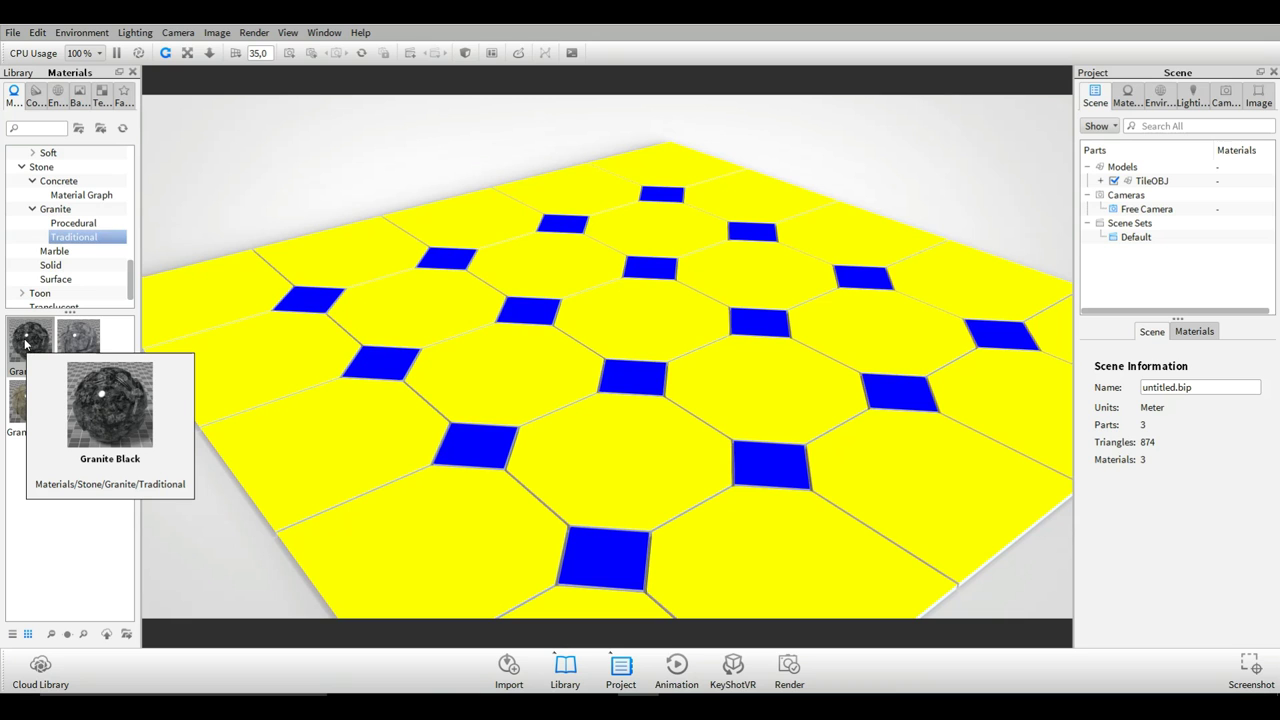
pyautogui.moveTo(27, 347); pyautogui.dragTo(320, 452)
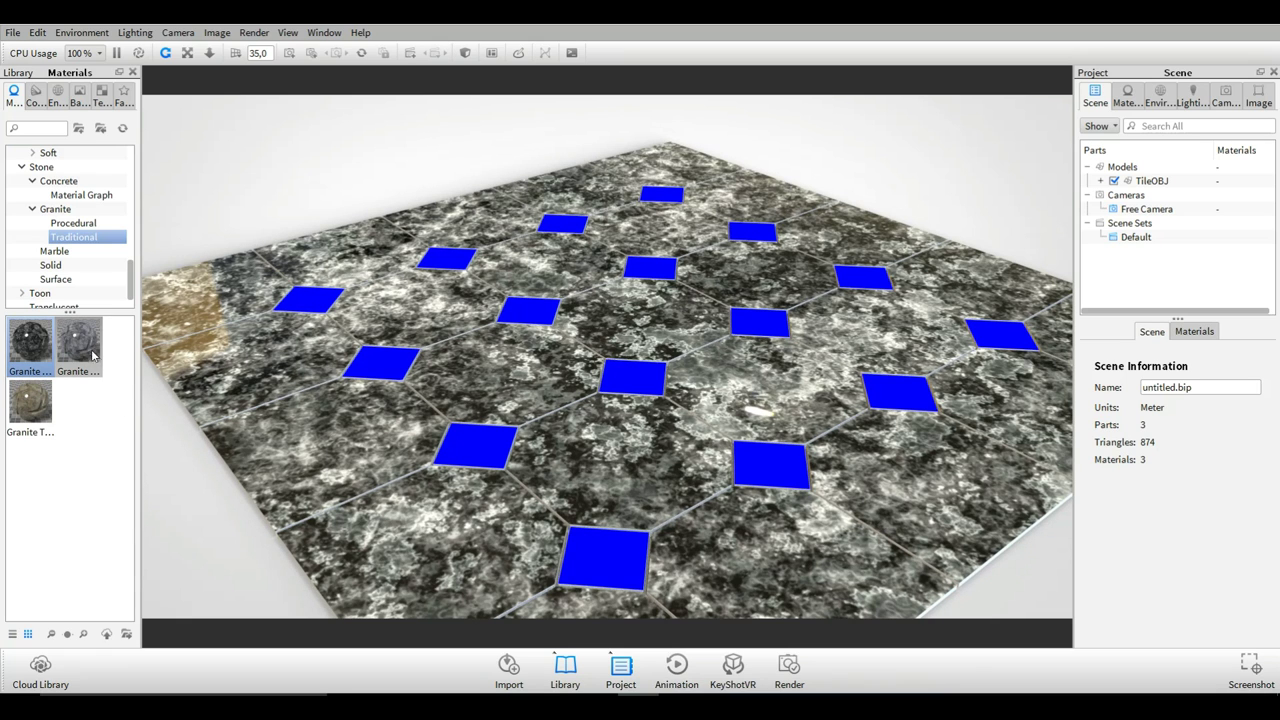
# - Try lighter and olive granites on the octagons, settling on the grey procedural granite
pyautogui.moveTo(92, 354); pyautogui.dragTo(322, 452)
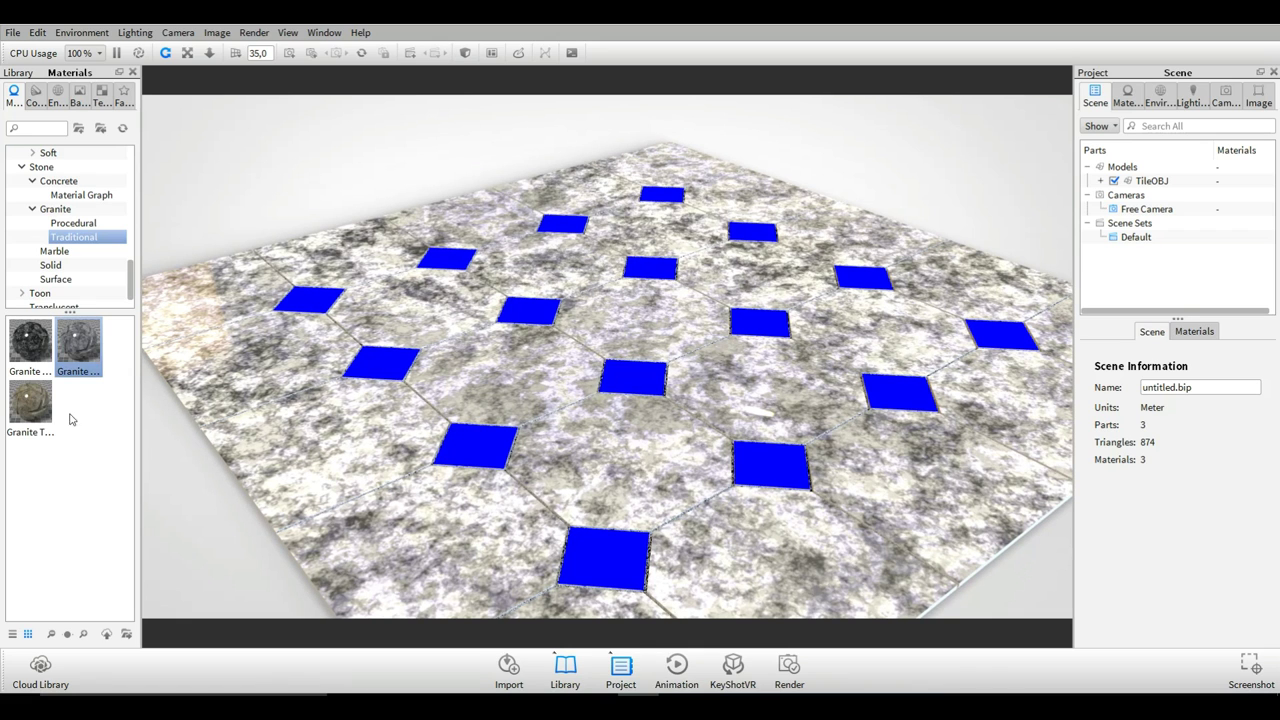
pyautogui.moveTo(34, 402)
pyautogui.mouseDown()
pyautogui.moveTo(302, 471)
pyautogui.moveTo(342, 468)
pyautogui.moveTo(16, 382)
pyautogui.moveTo(44, 404)
pyautogui.mouseUp()
pyautogui.click(79, 225)
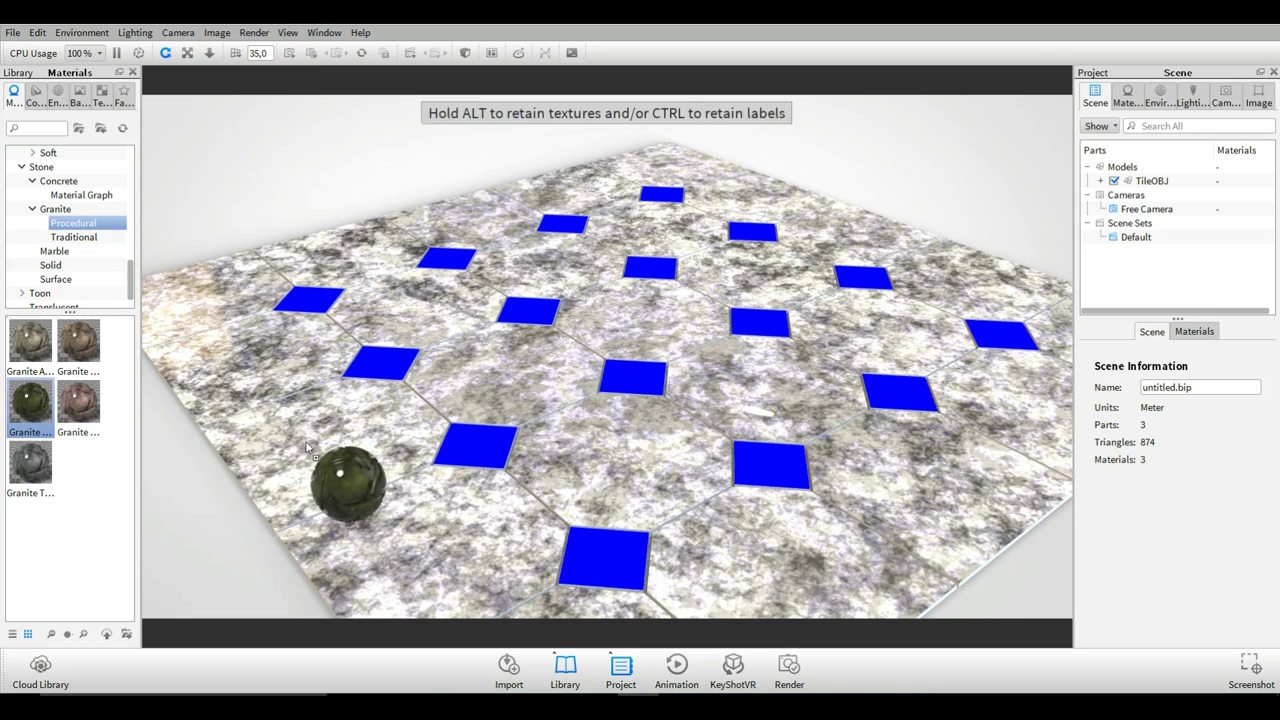
pyautogui.moveTo(308, 447)
pyautogui.mouseDown()
pyautogui.moveTo(340, 456)
pyautogui.moveTo(320, 457)
pyautogui.mouseUp()
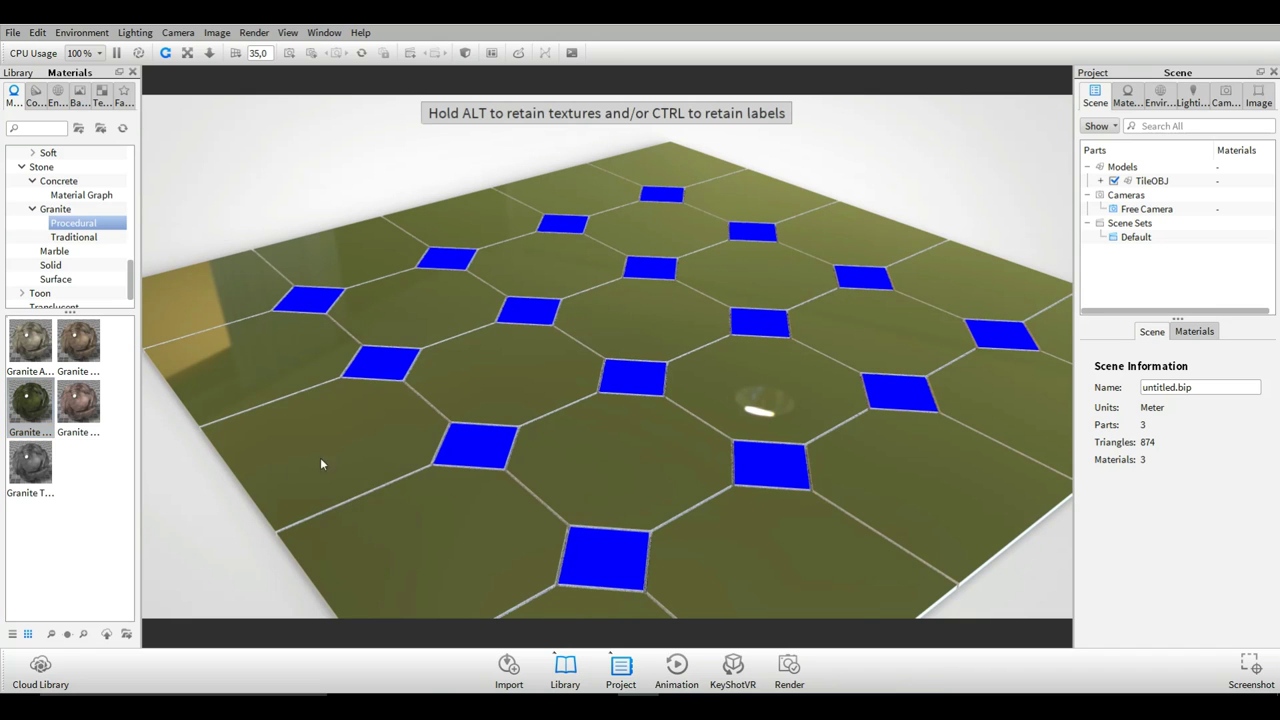
pyautogui.moveTo(30, 462); pyautogui.dragTo(295, 458)
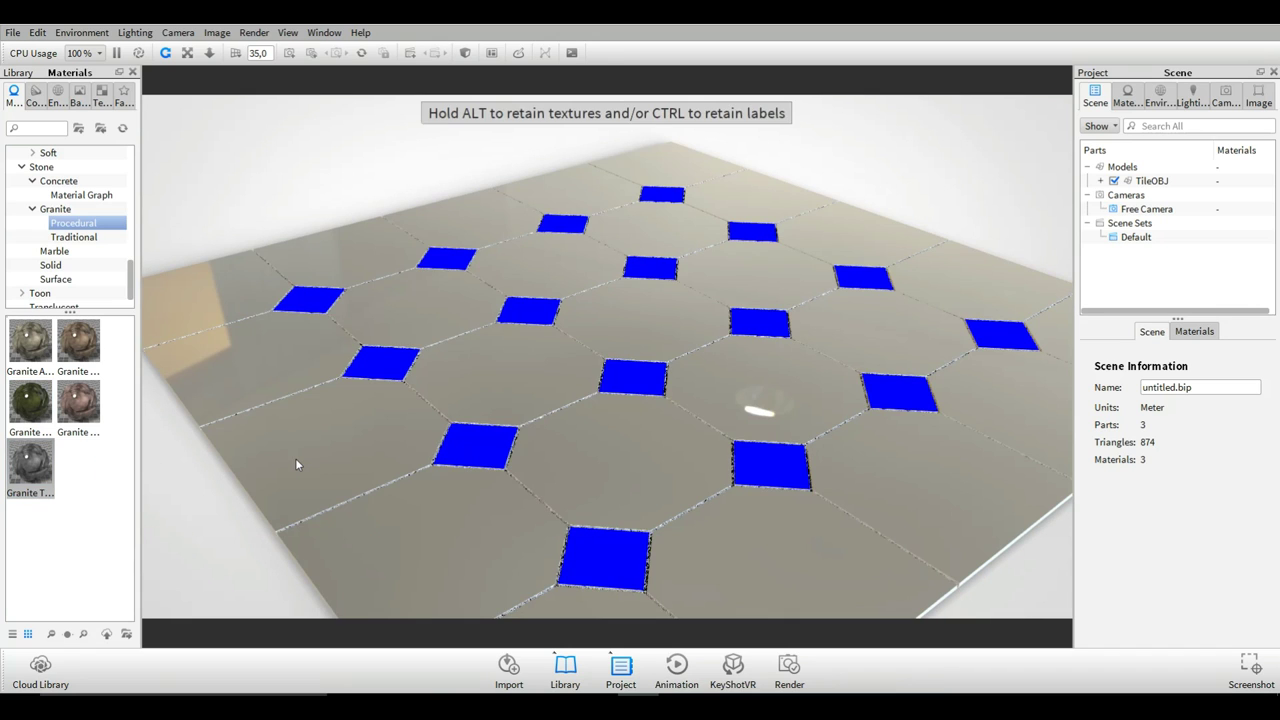
# - Shrink the Granite Tombstone texture scale to 0,35
pyautogui.doubleClick(620, 469)
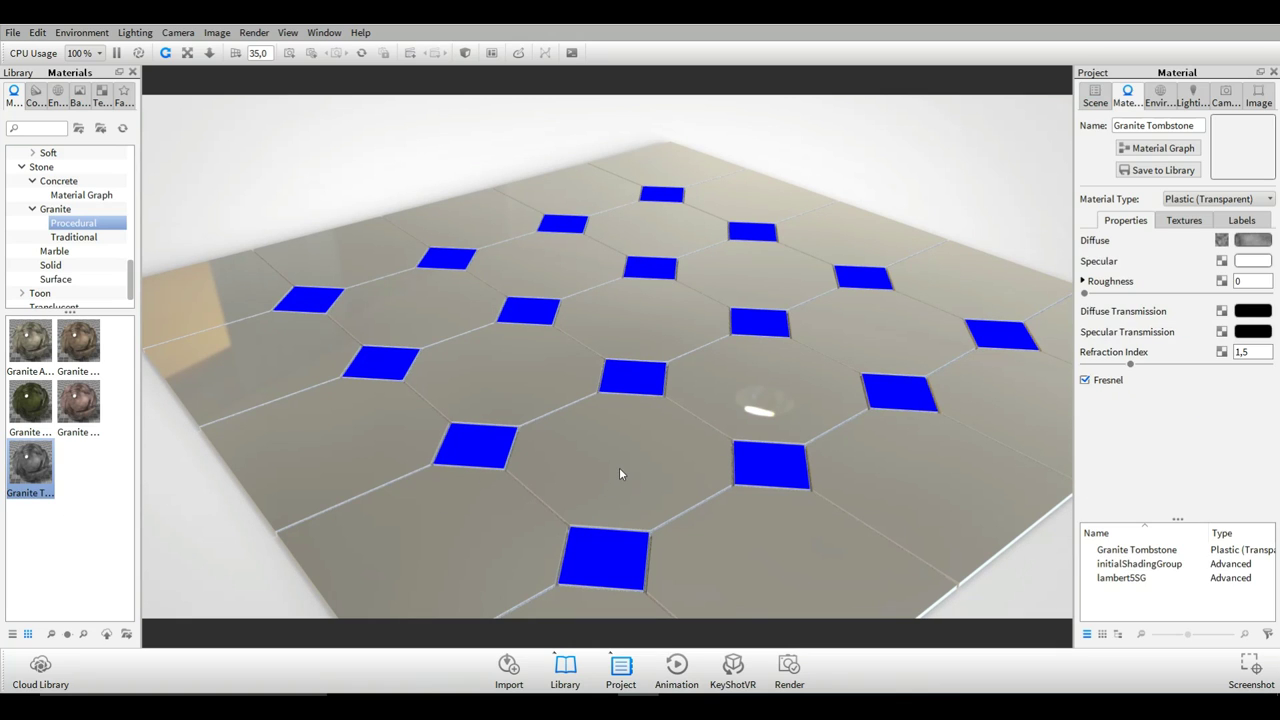
pyautogui.click(1171, 224)
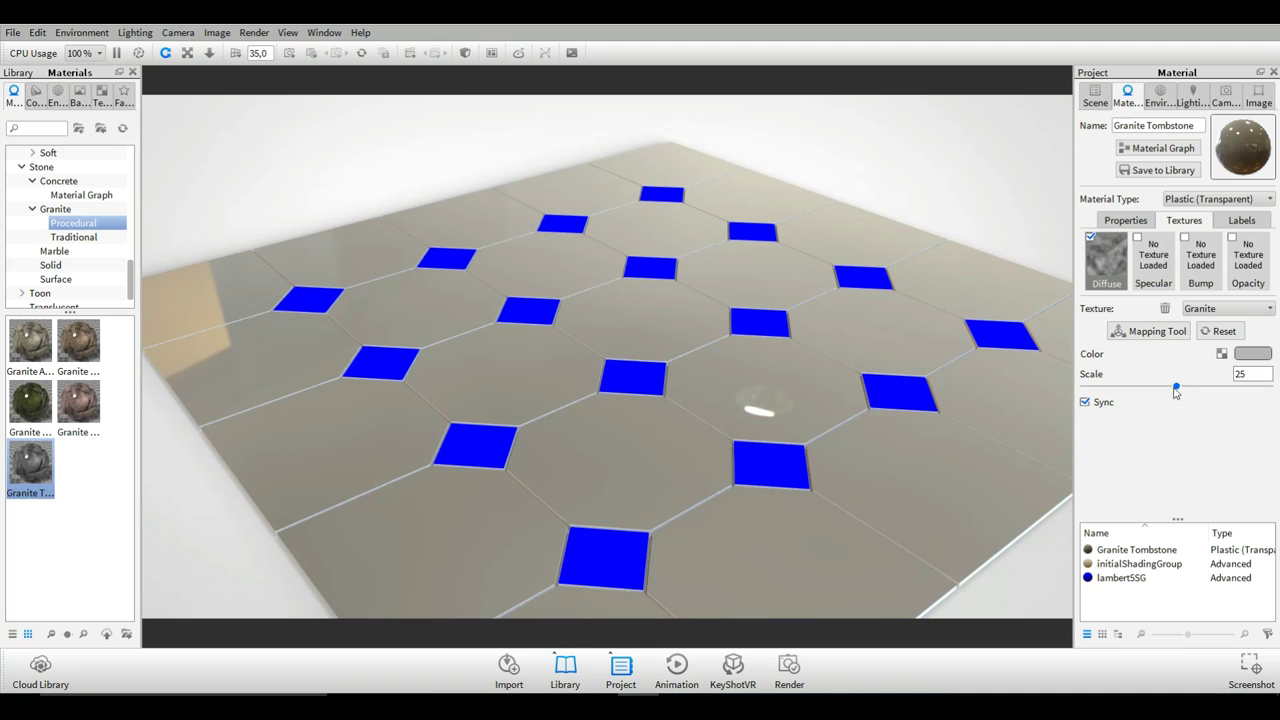
pyautogui.moveTo(1177, 389); pyautogui.dragTo(1087, 402)
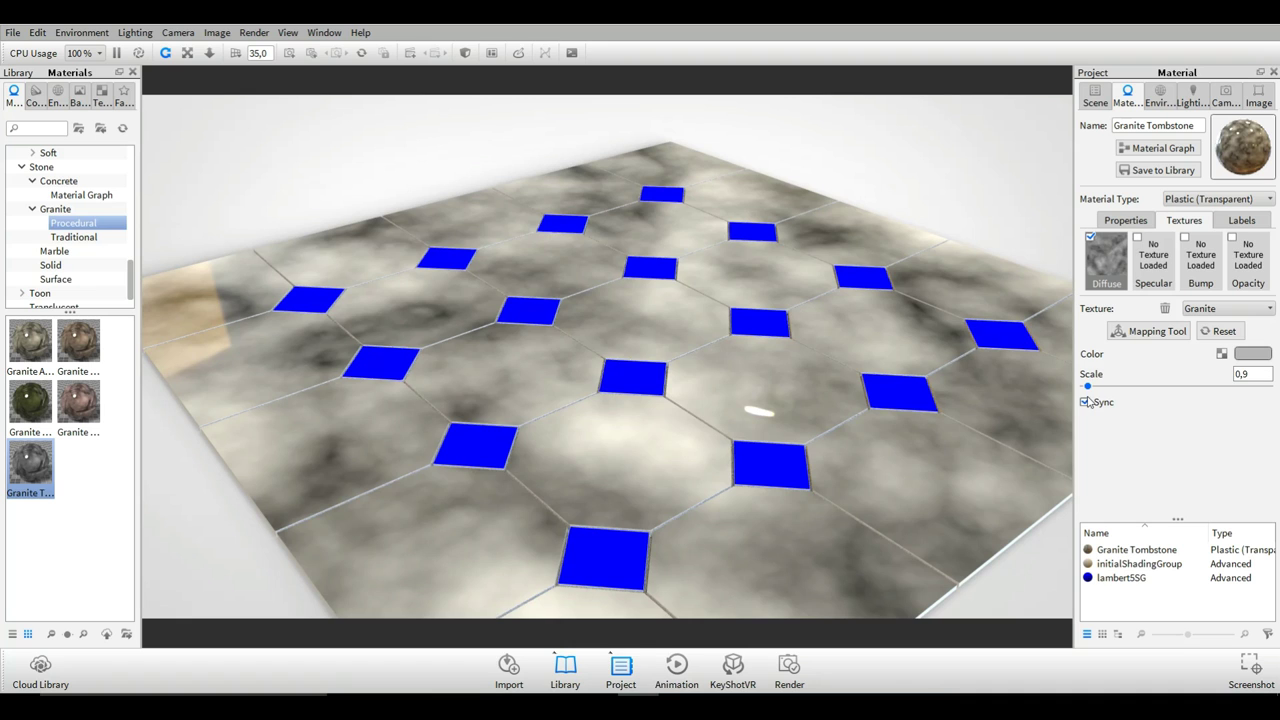
pyautogui.moveTo(1087, 402); pyautogui.dragTo(1086, 401)
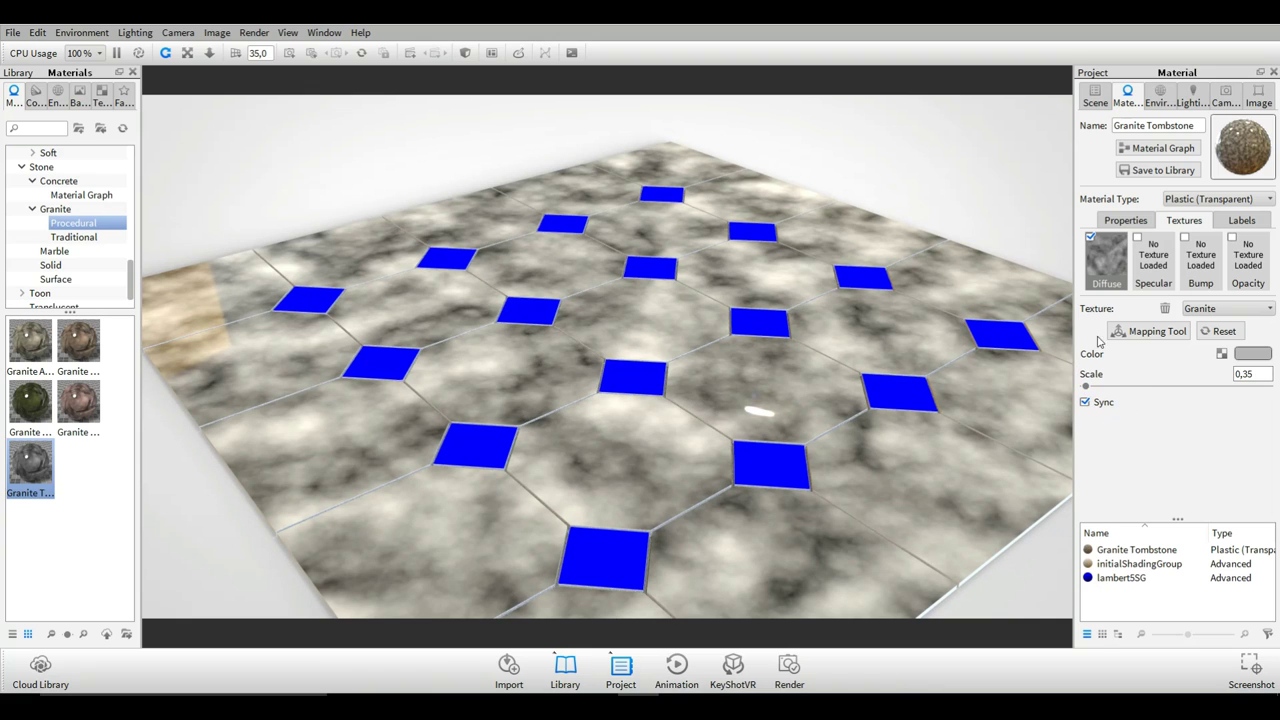
pyautogui.click(1130, 221)
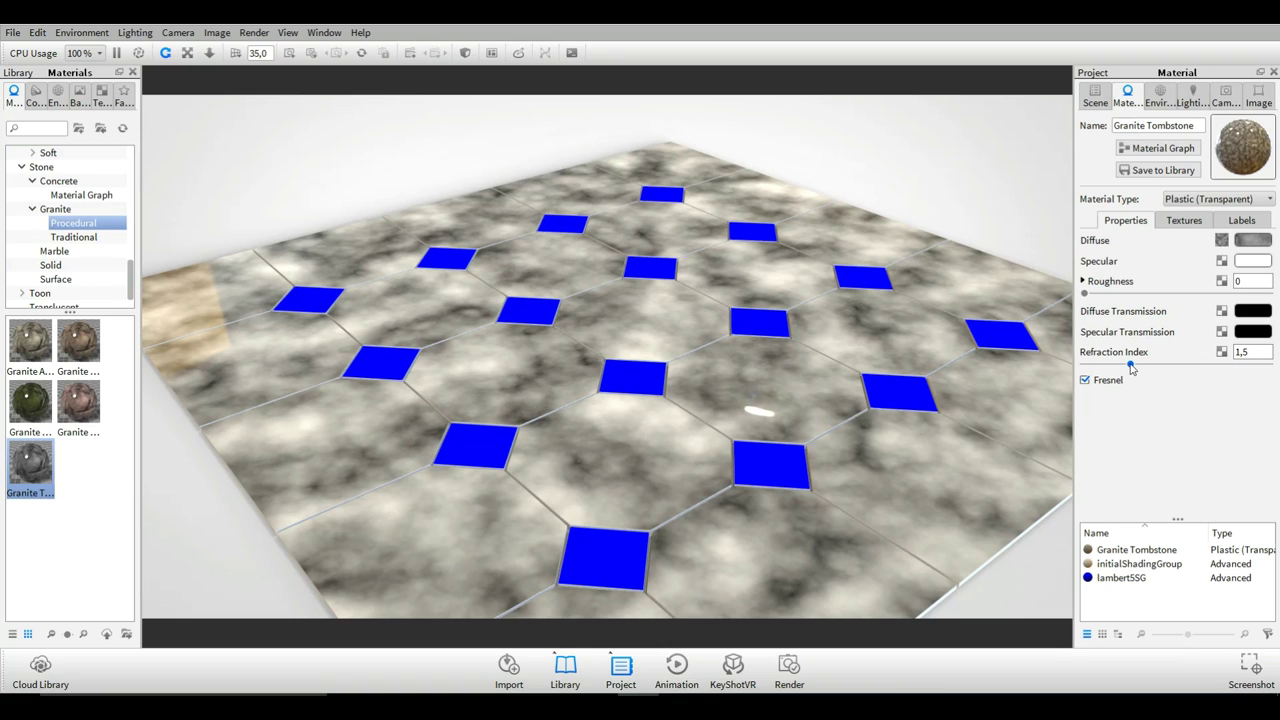
# - Set the octagon tiles' refraction index to about 1,218 and view the floor from low
pyautogui.moveTo(825, 420); pyautogui.dragTo(828, 450)
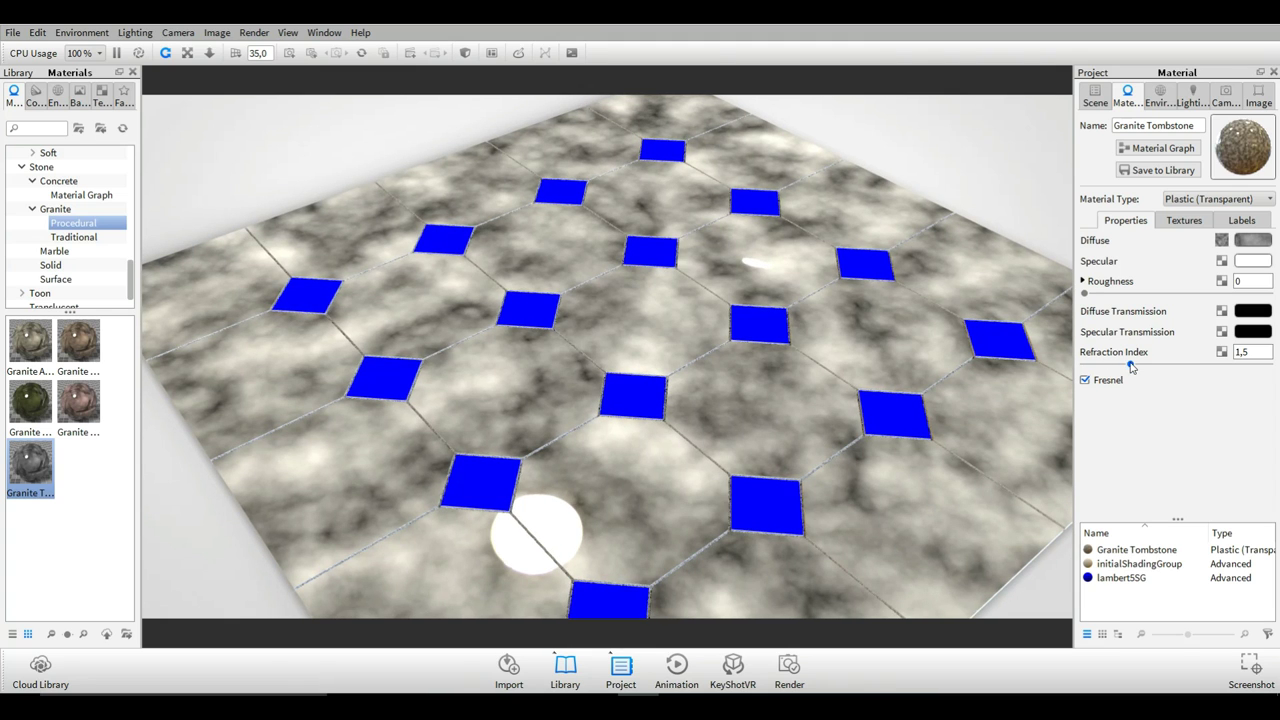
pyautogui.moveTo(1131, 365); pyautogui.dragTo(1083, 369)
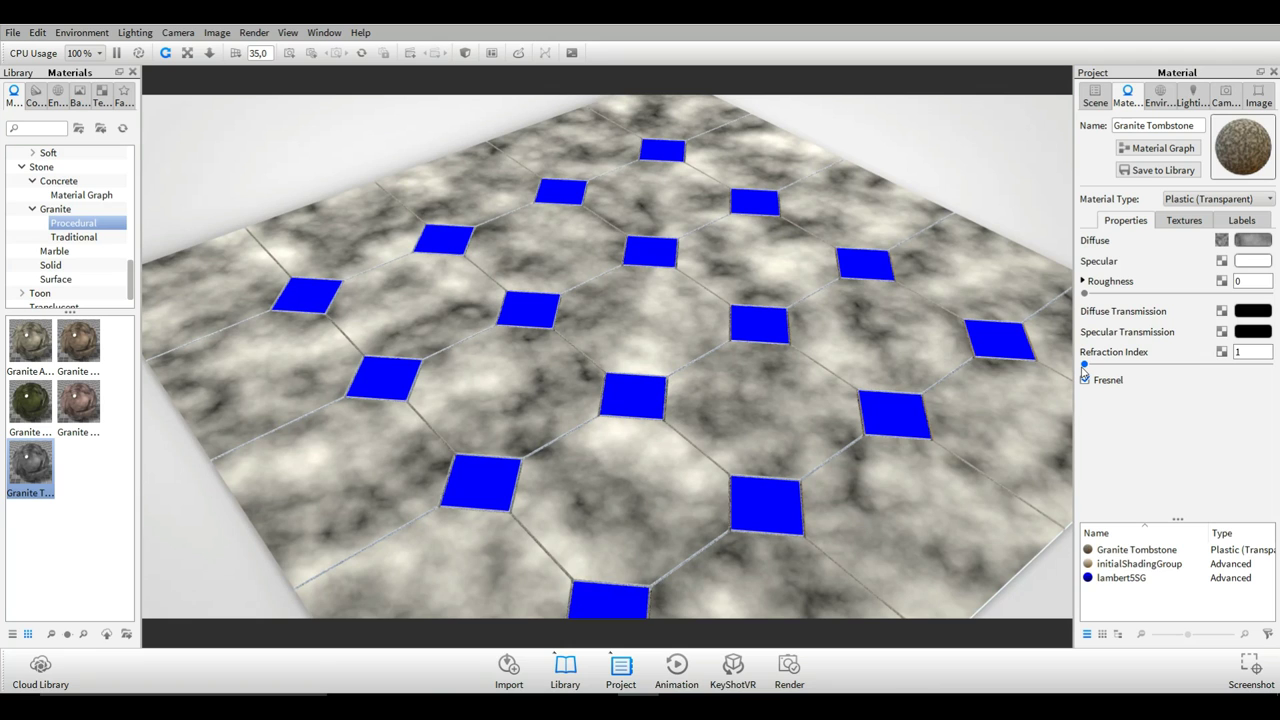
pyautogui.moveTo(1084, 368); pyautogui.dragTo(1104, 373)
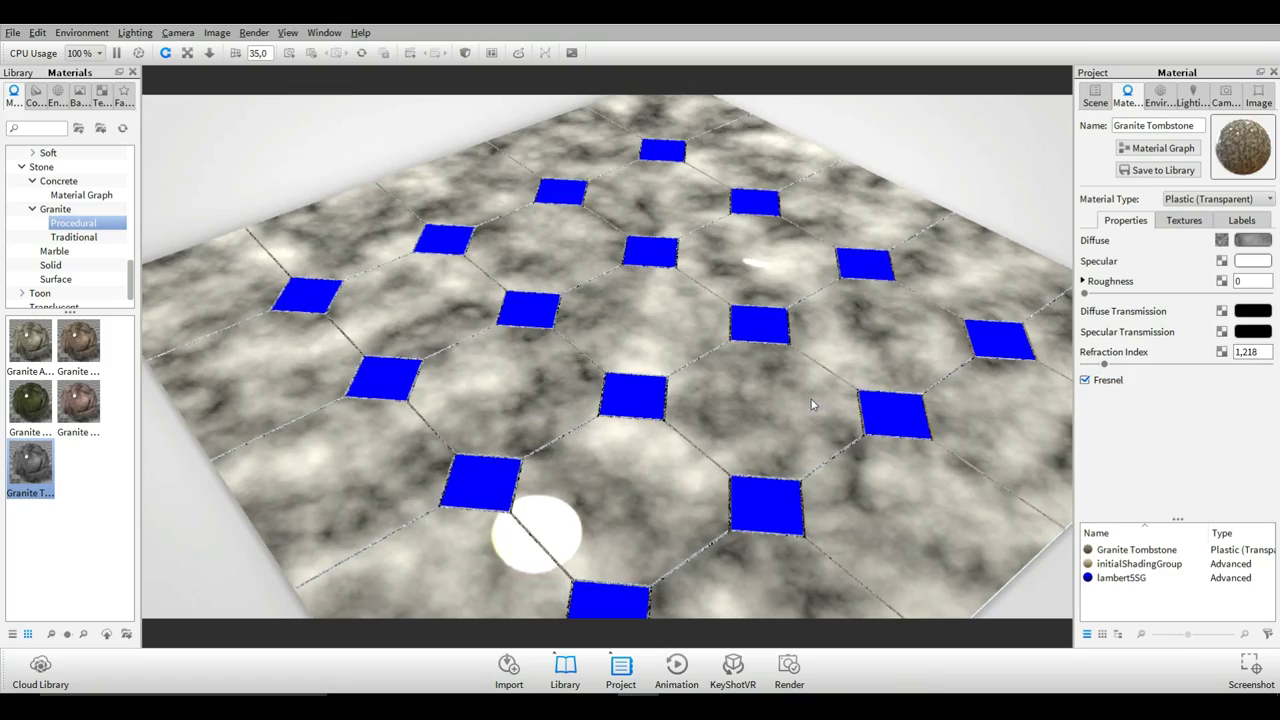
pyautogui.moveTo(811, 400)
pyautogui.mouseDown()
pyautogui.moveTo(859, 320)
pyautogui.moveTo(847, 378)
pyautogui.moveTo(929, 374)
pyautogui.moveTo(828, 381)
pyautogui.mouseUp()
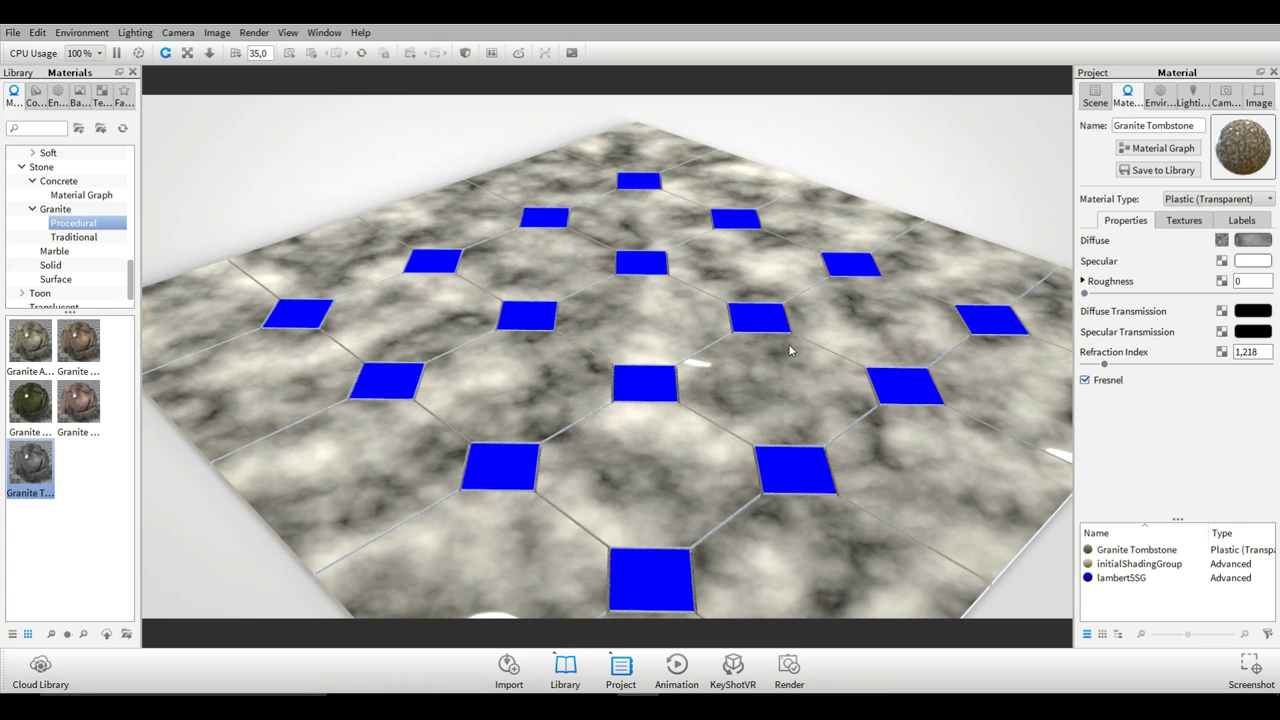
# - Apply Marble White to the blue diamond tiles, undoing an accidental granite scale change
pyautogui.click(55, 251)
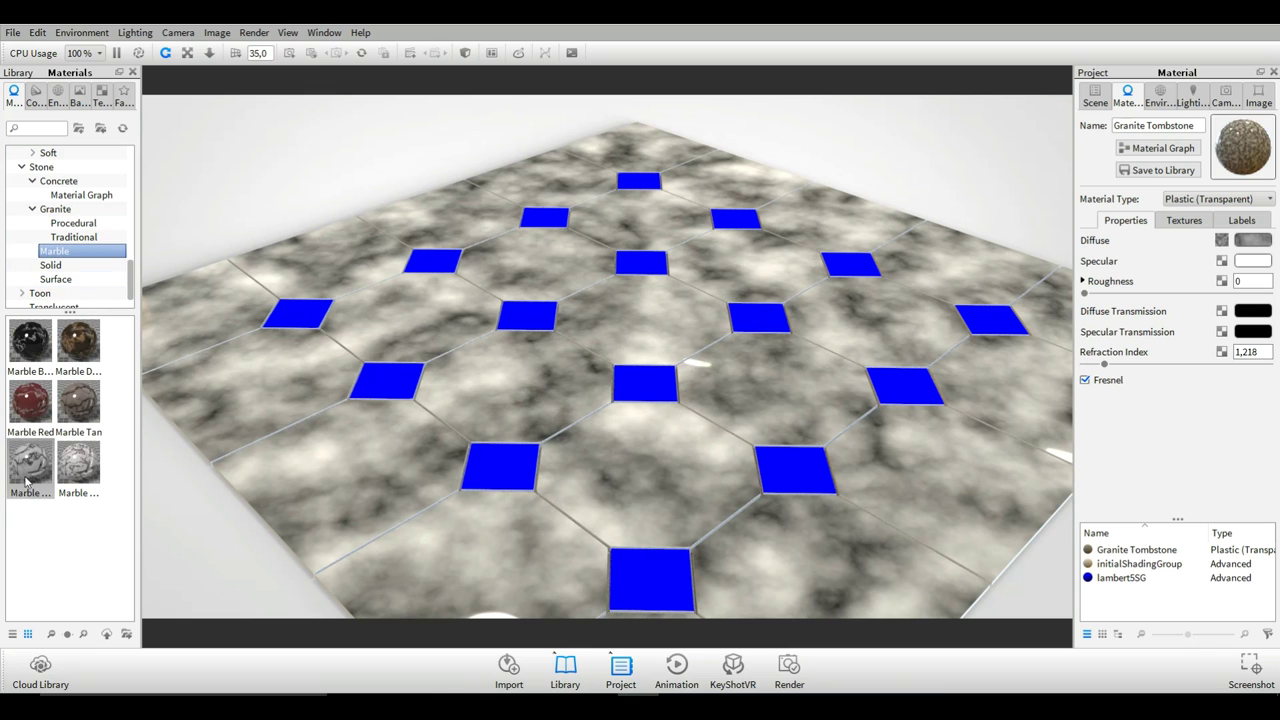
pyautogui.moveTo(27, 468); pyautogui.dragTo(502, 473)
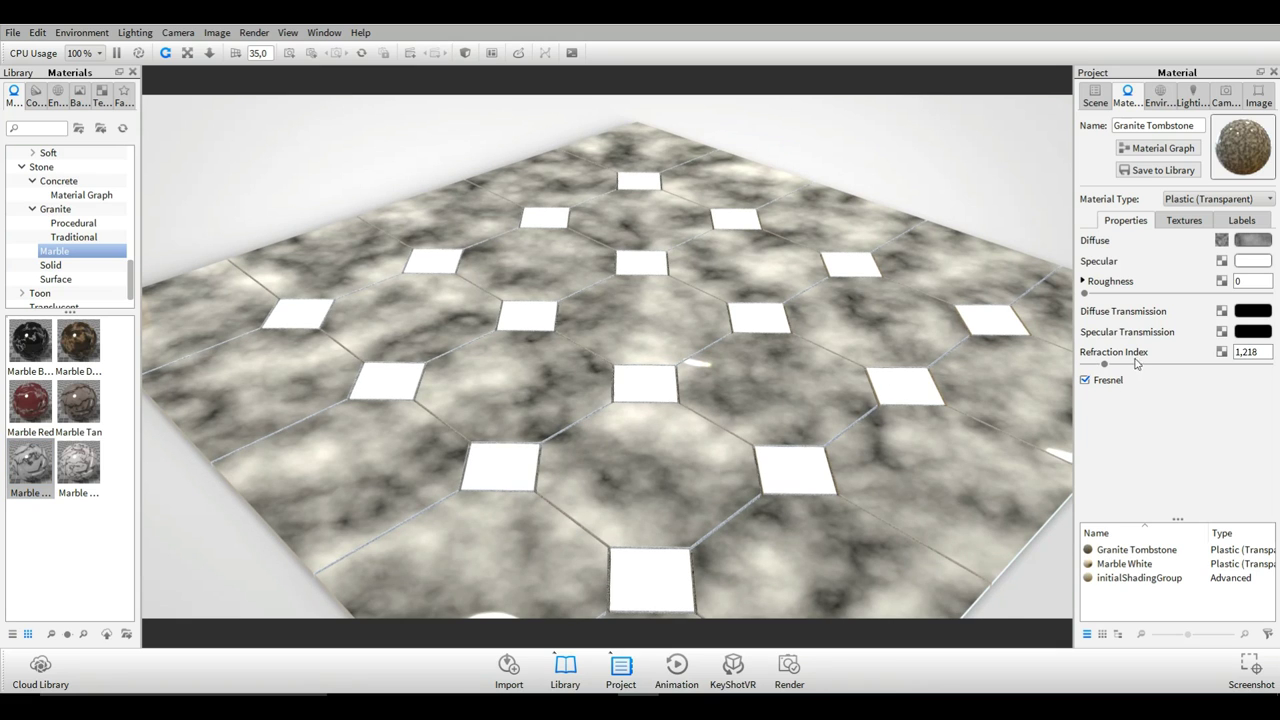
pyautogui.click(1184, 222)
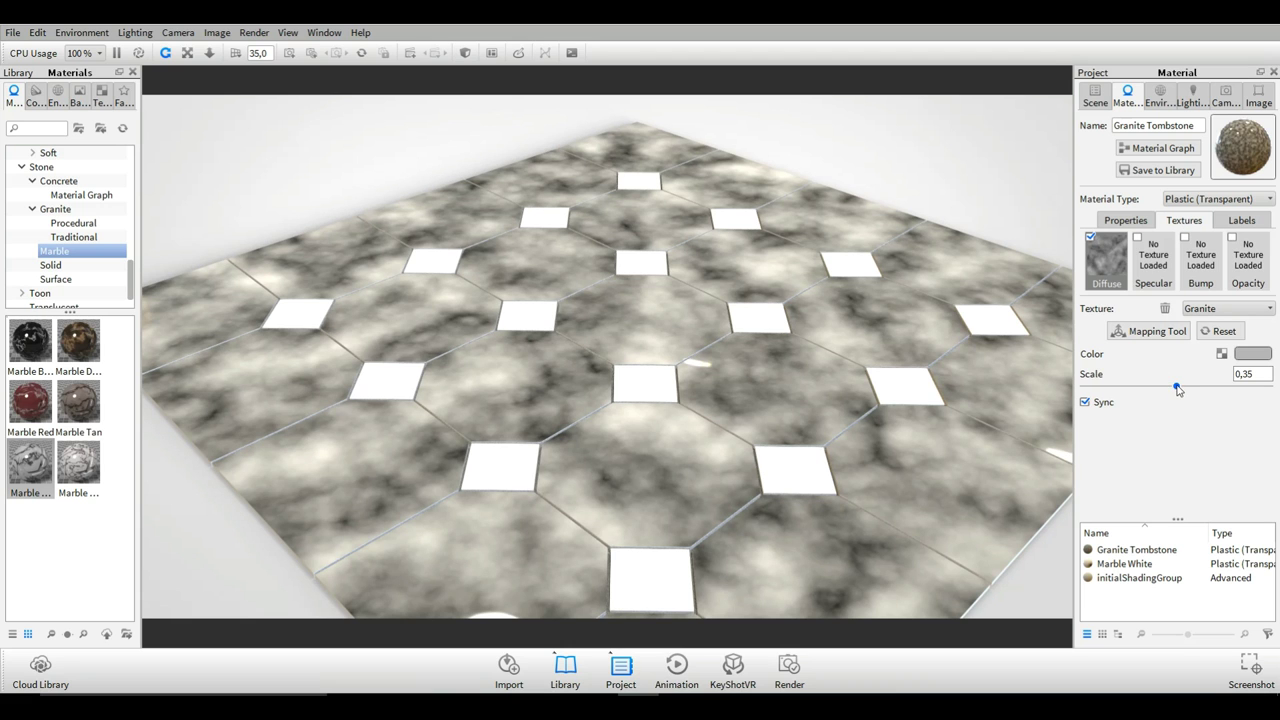
pyautogui.moveTo(1178, 389); pyautogui.dragTo(1092, 397)
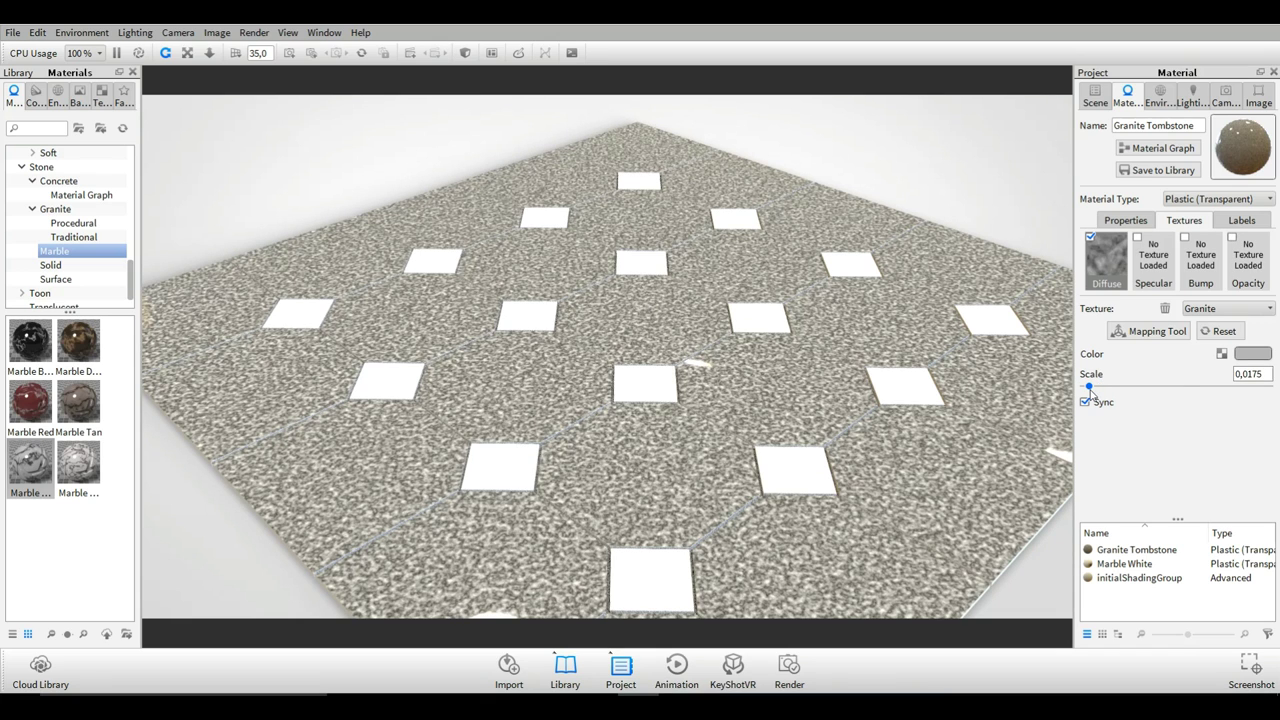
pyautogui.hotkey('ctrl', 'z')
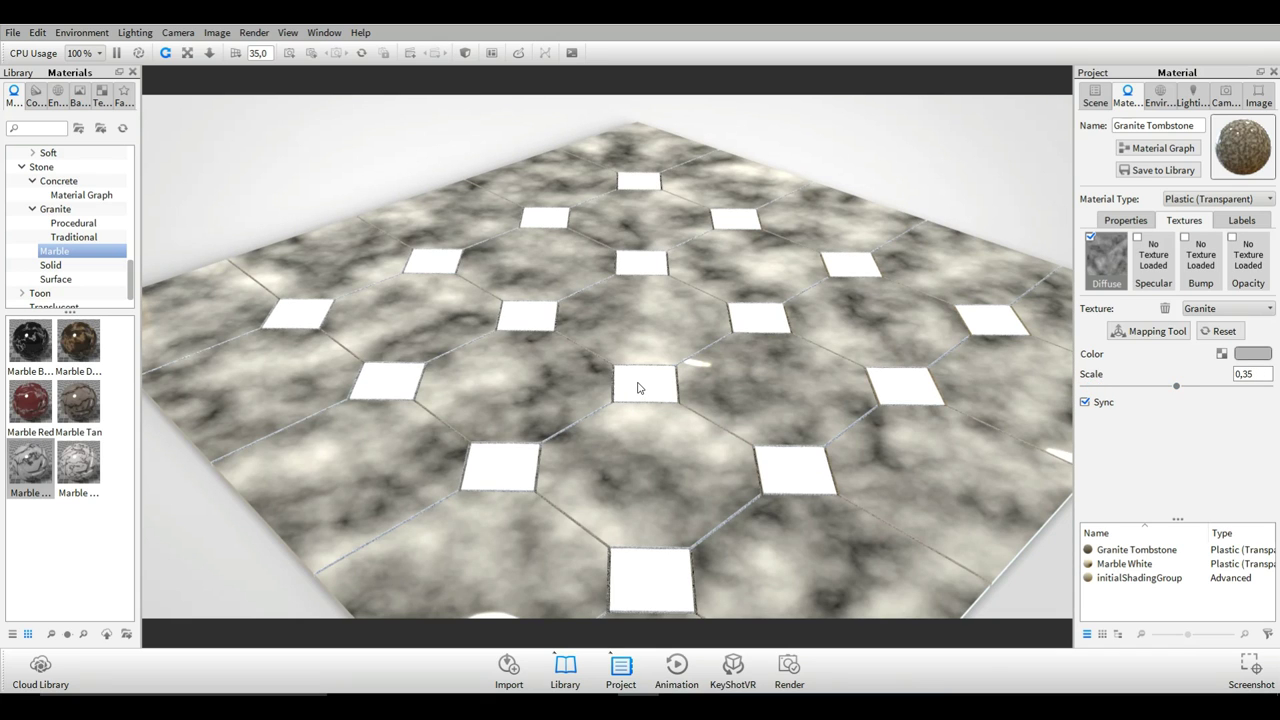
# - Give Marble White scale 0,4, vein thickness 0,272 and vein noise 0,925
pyautogui.doubleClick(640, 388)
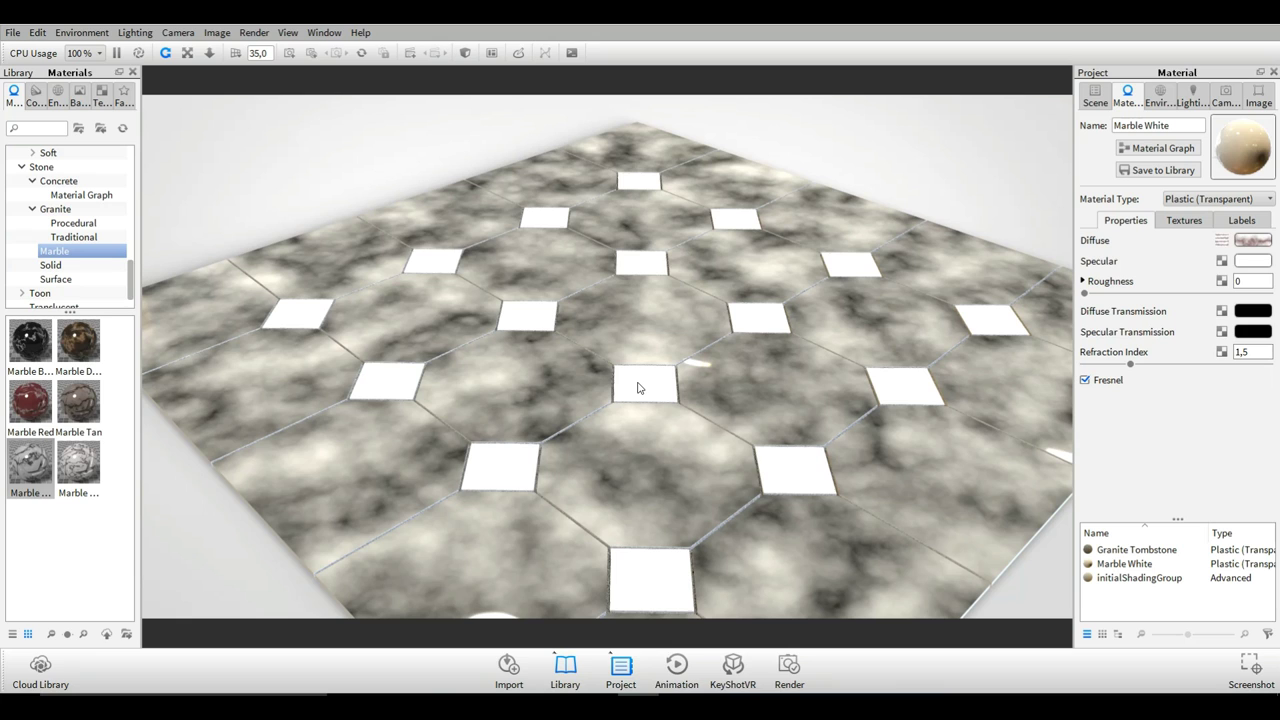
pyautogui.click(1177, 221)
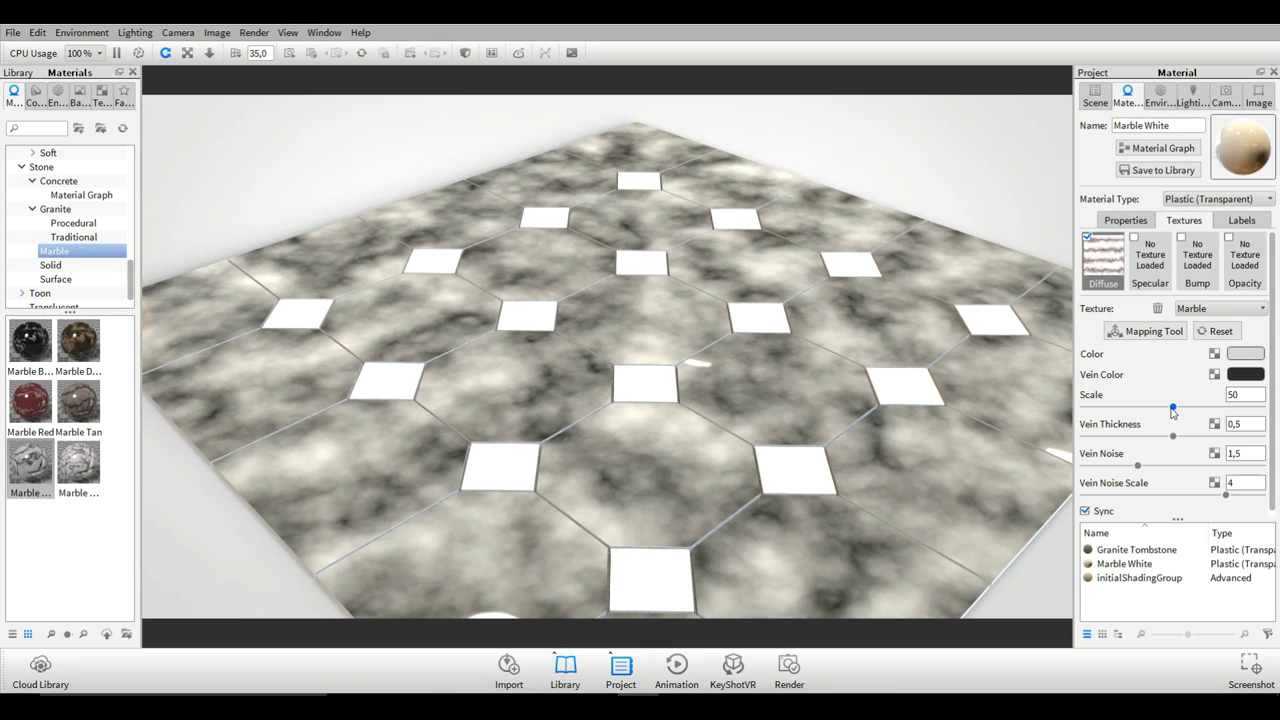
pyautogui.moveTo(1173, 410); pyautogui.dragTo(1086, 414)
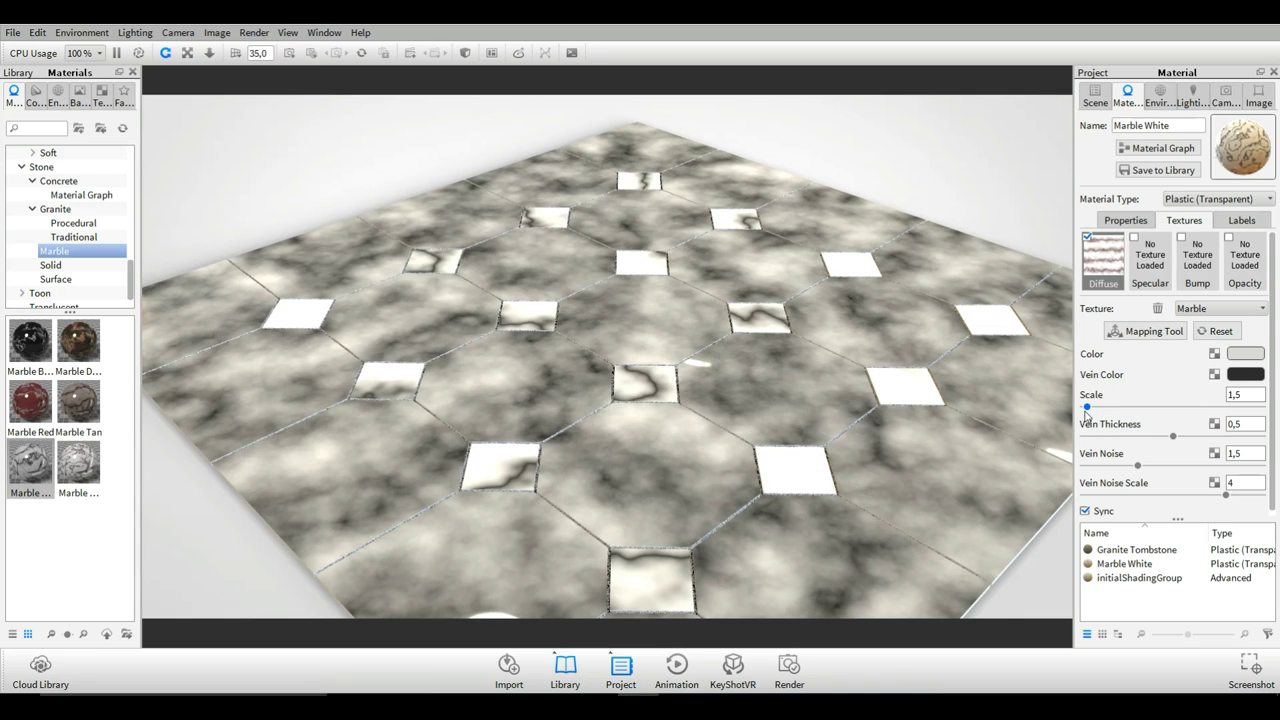
pyautogui.moveTo(1086, 414); pyautogui.dragTo(1084, 414)
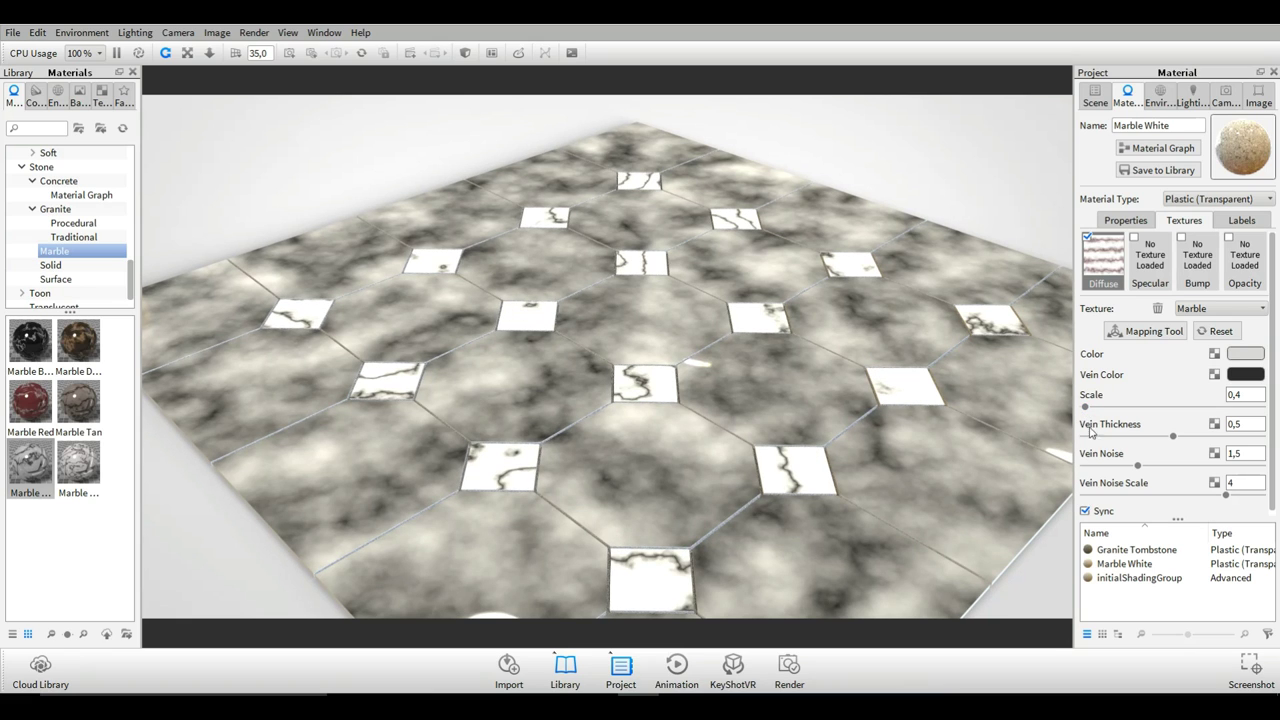
pyautogui.moveTo(1174, 440); pyautogui.dragTo(1132, 438)
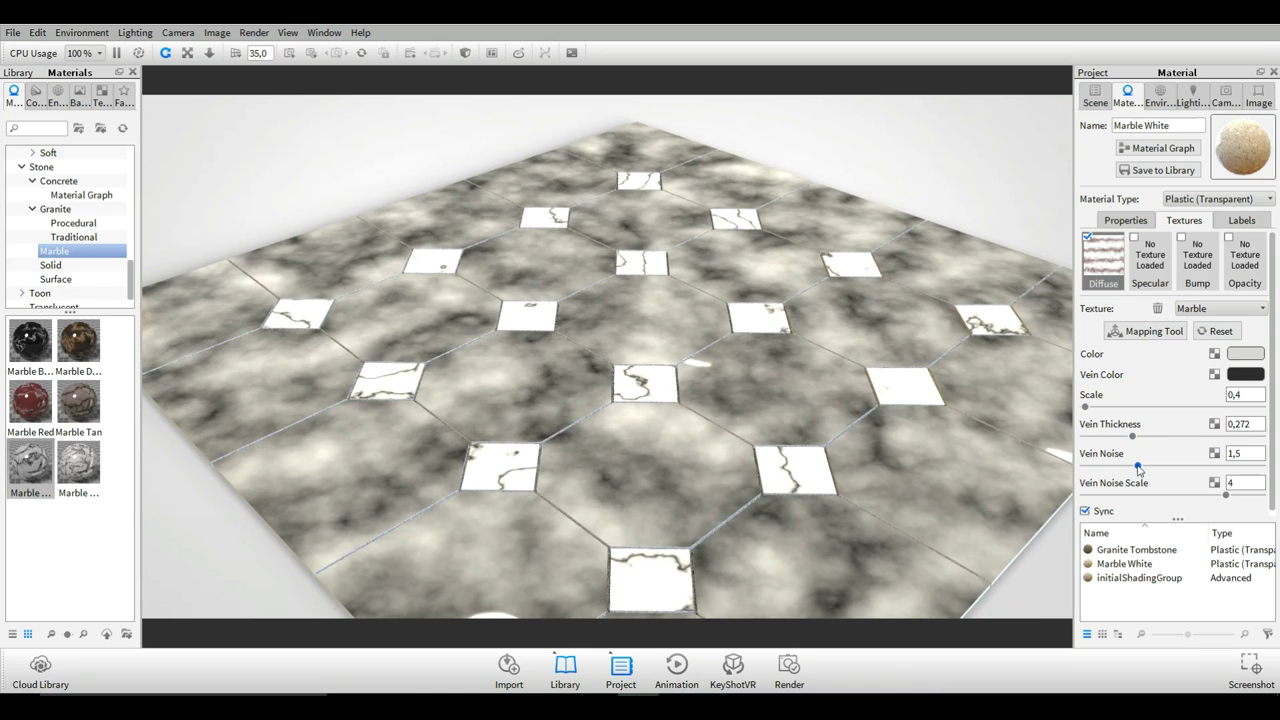
pyautogui.moveTo(1138, 466); pyautogui.dragTo(1118, 468)
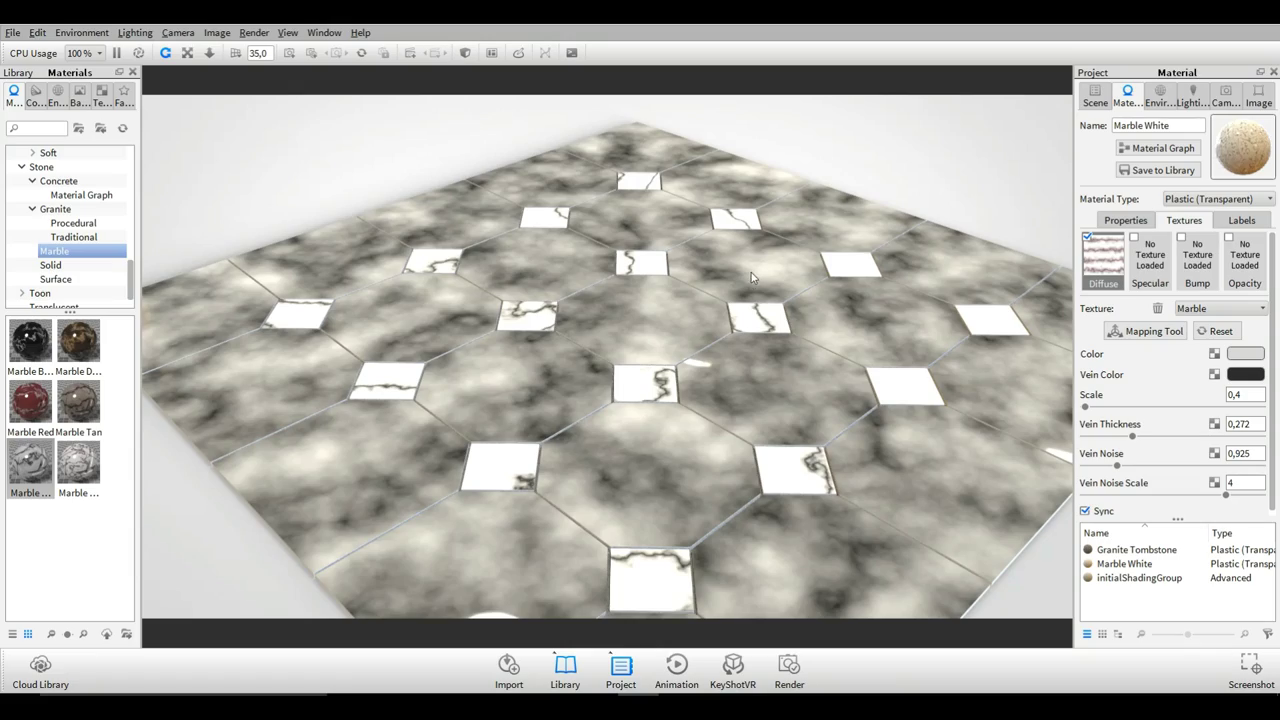
# - Review the white tiles, then apply Marble Black to the octagon tiles
pyautogui.moveTo(752, 278); pyautogui.dragTo(713, 297)
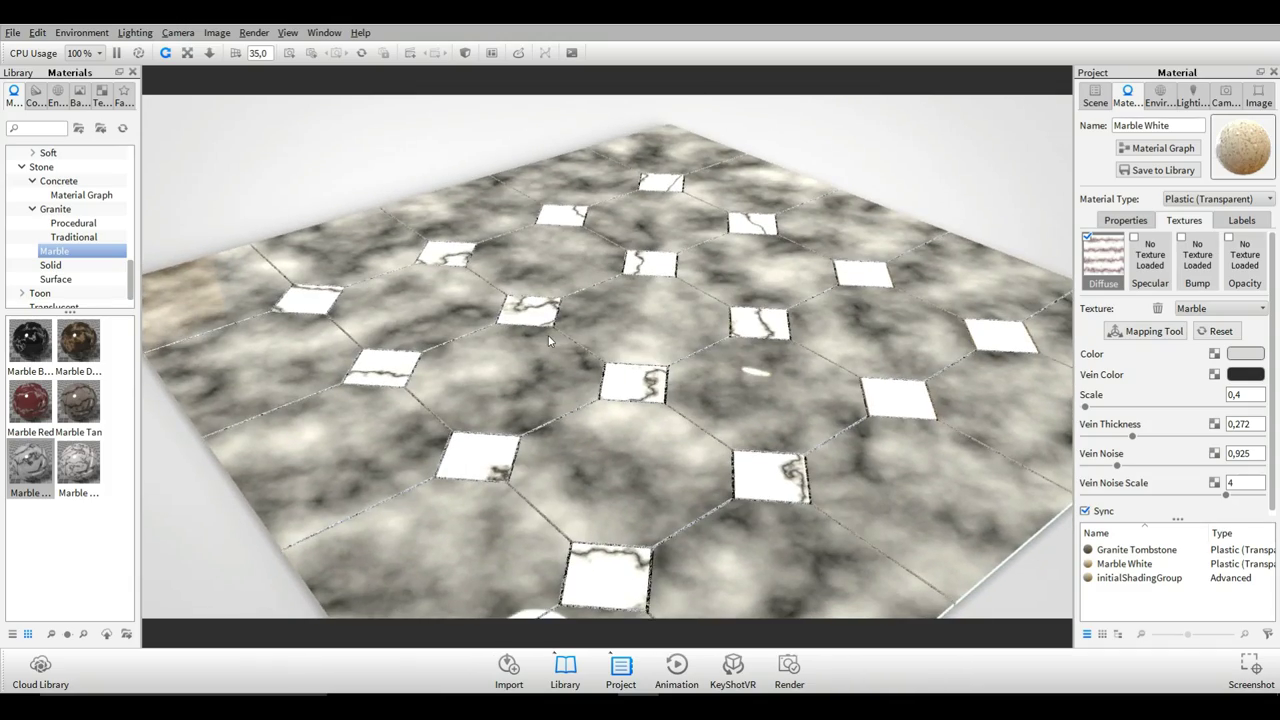
pyautogui.moveTo(548, 341); pyautogui.dragTo(451, 293)
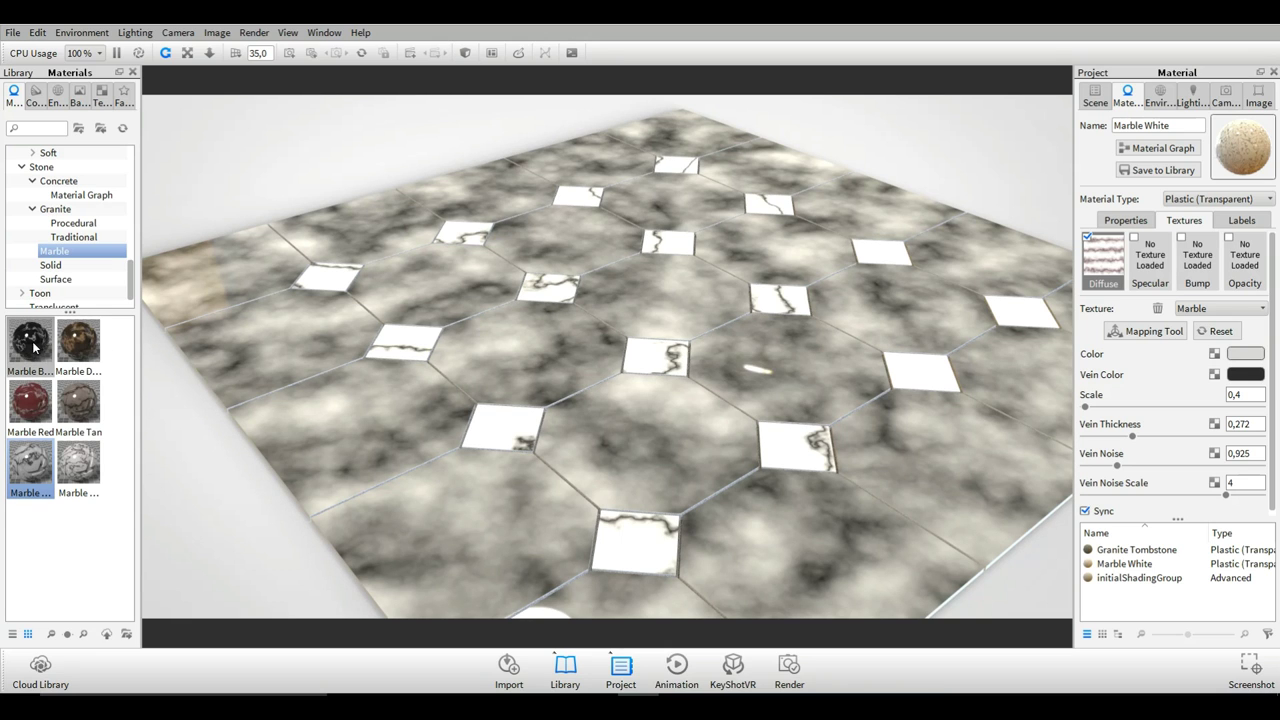
pyautogui.moveTo(33, 346); pyautogui.dragTo(324, 419)
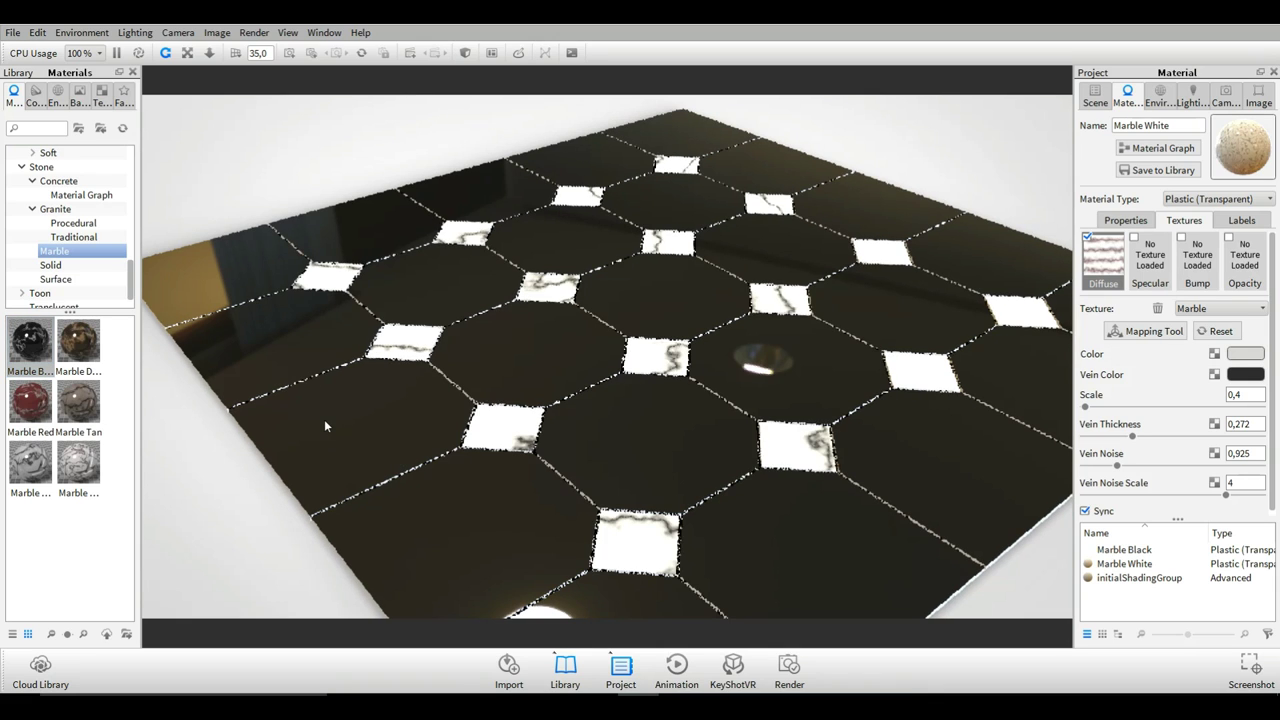
# - Lower the Marble Black octagon material's refraction index from 1,5 to 1,224
pyautogui.moveTo(477, 381); pyautogui.dragTo(913, 422)
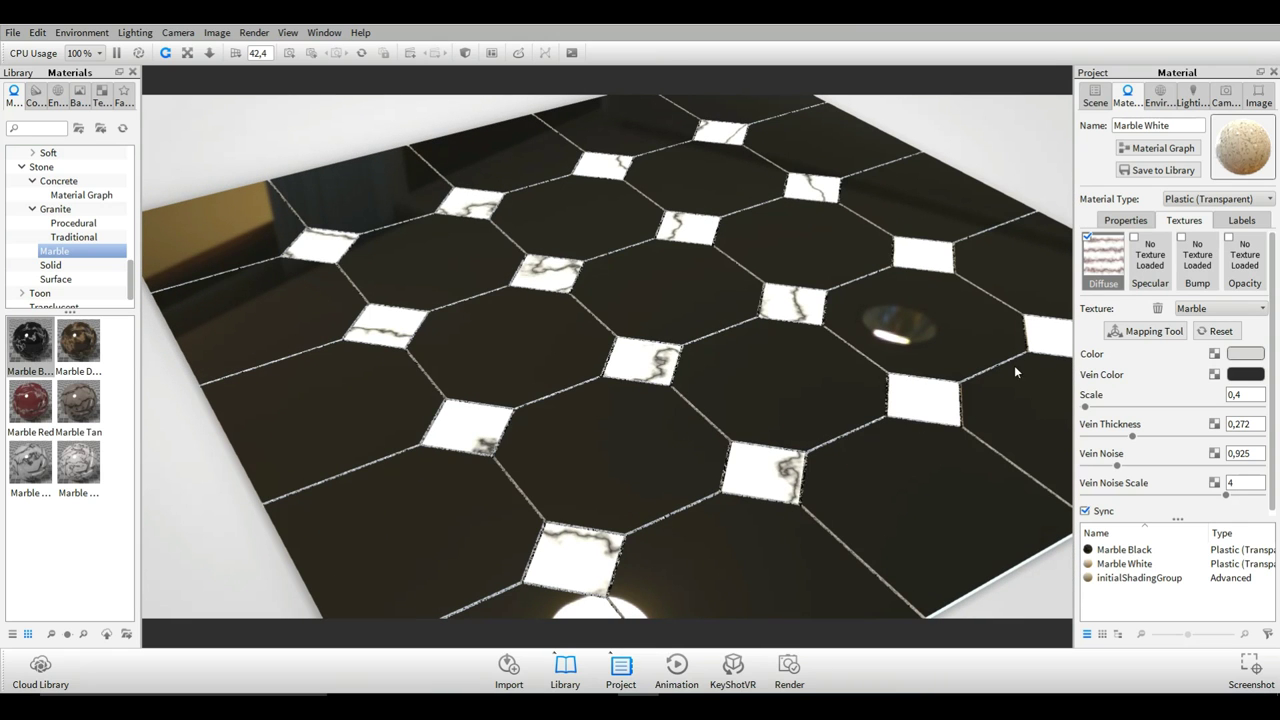
pyautogui.doubleClick(853, 320)
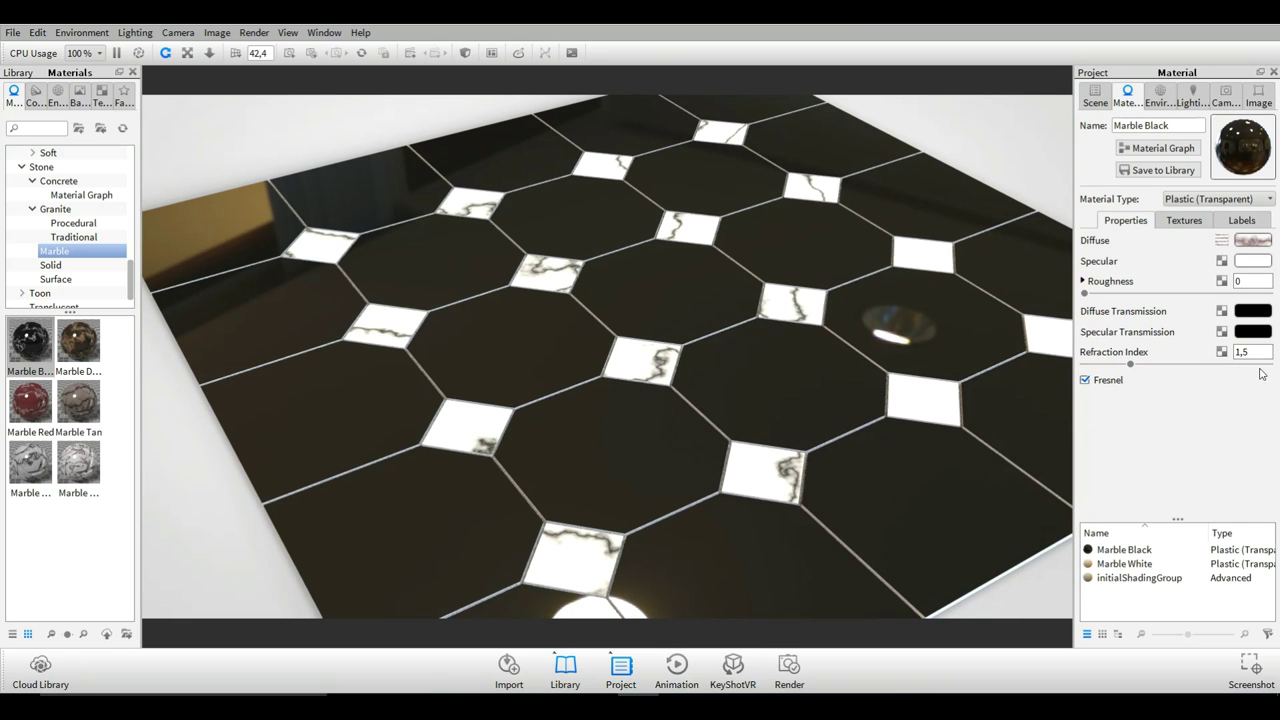
pyautogui.moveTo(1131, 368); pyautogui.dragTo(1105, 368)
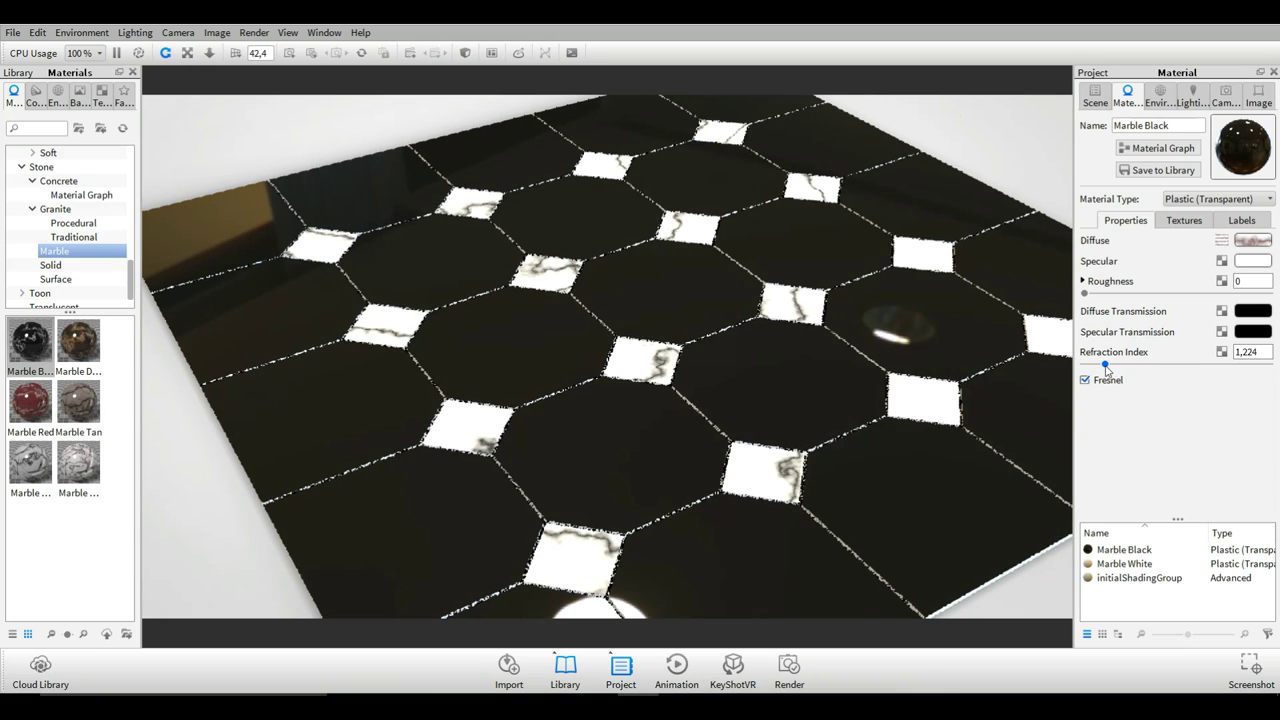
pyautogui.moveTo(665, 335); pyautogui.dragTo(517, 460)
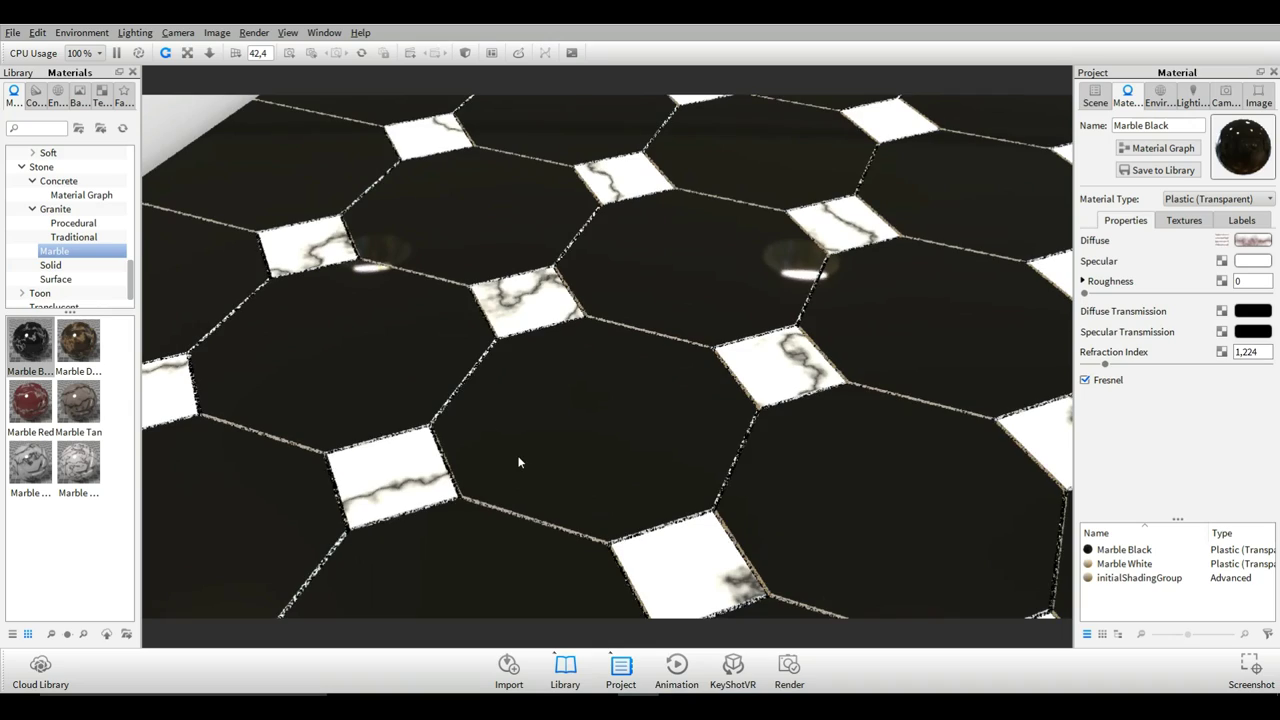
# - Apply the Cement Path concrete material to the grout between the tiles
pyautogui.scroll(-5, 488, 411)
pyautogui.scroll(12, 490, 415)
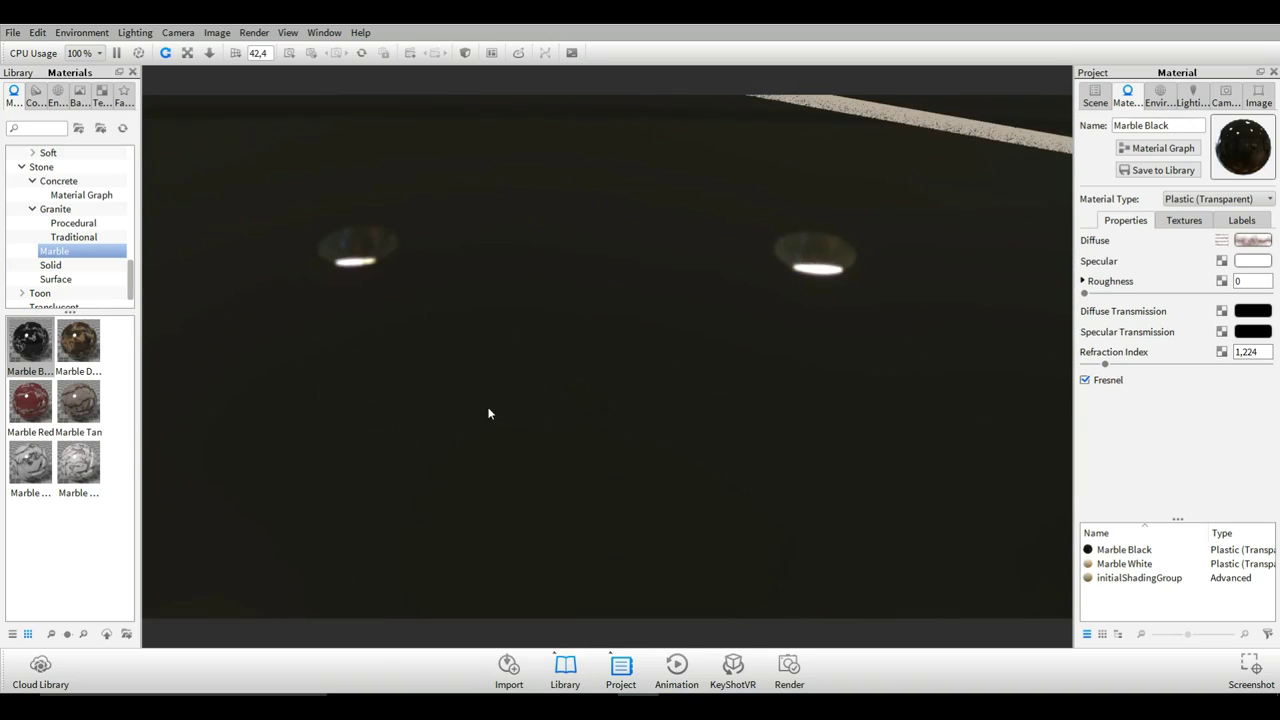
pyautogui.scroll(-5, 486, 406)
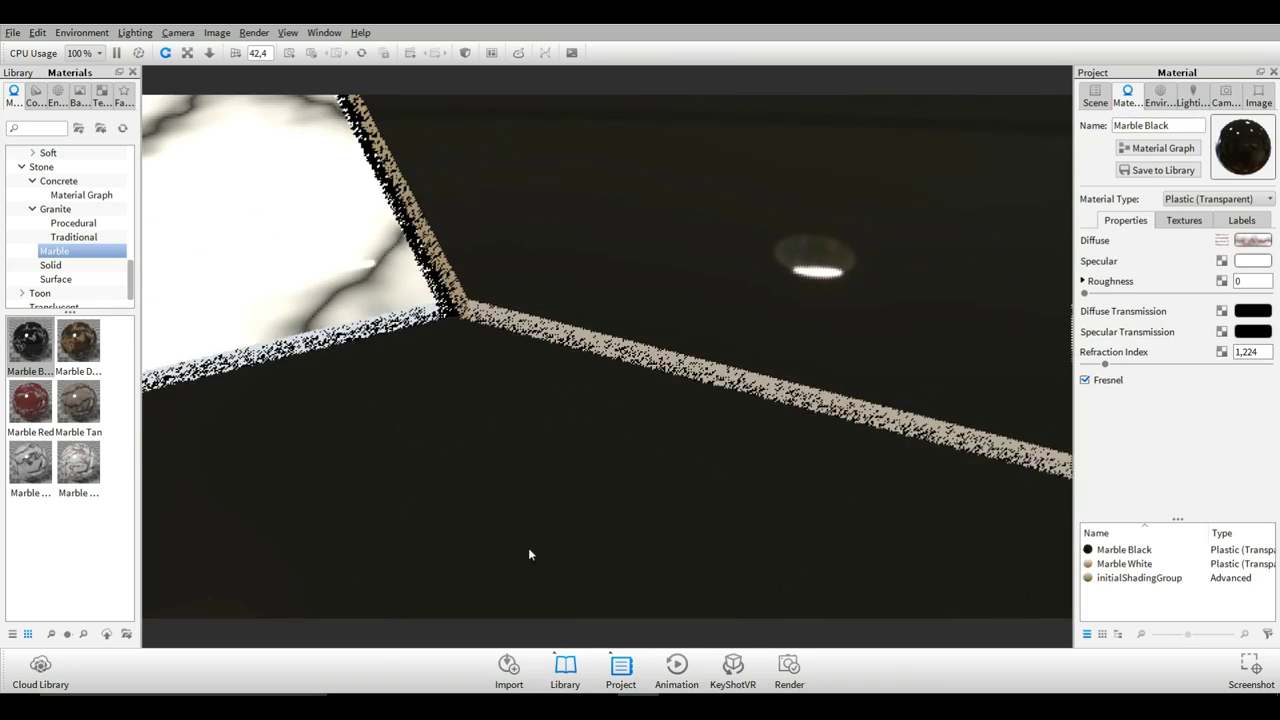
pyautogui.scroll(6, 489, 431)
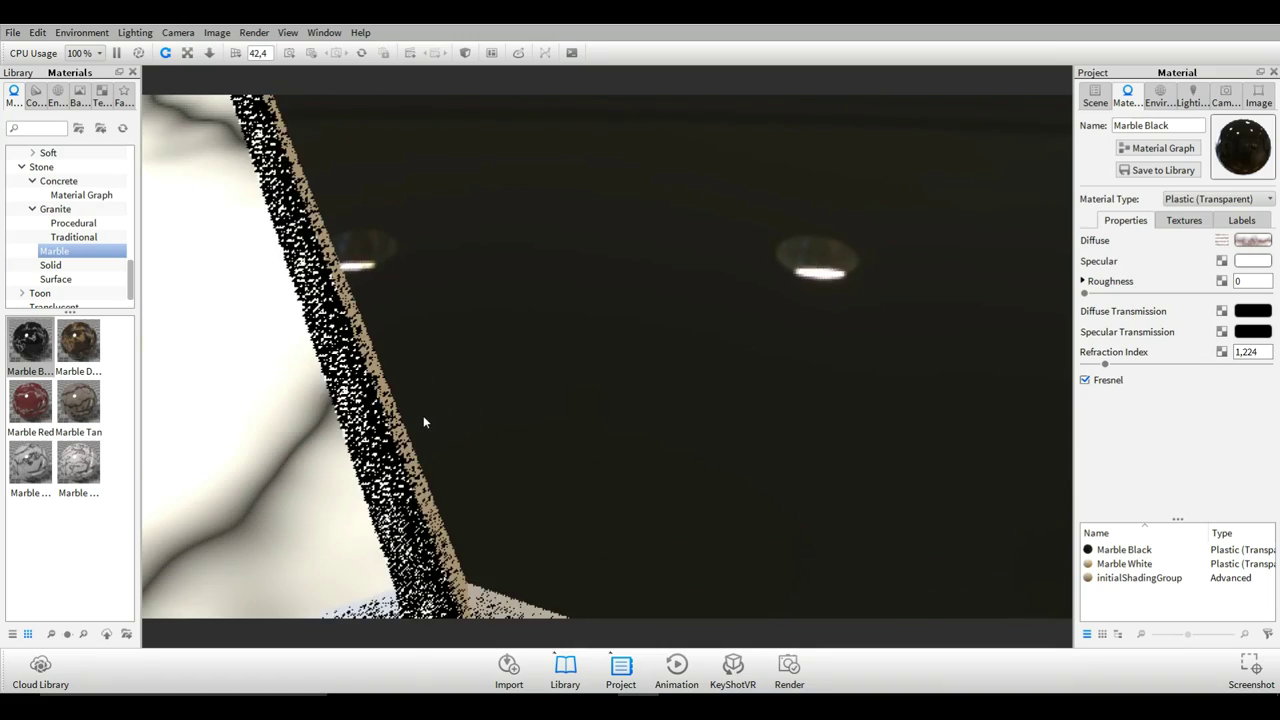
pyautogui.moveTo(423, 415)
pyautogui.mouseDown()
pyautogui.moveTo(380, 437)
pyautogui.moveTo(451, 409)
pyautogui.moveTo(408, 428)
pyautogui.mouseUp()
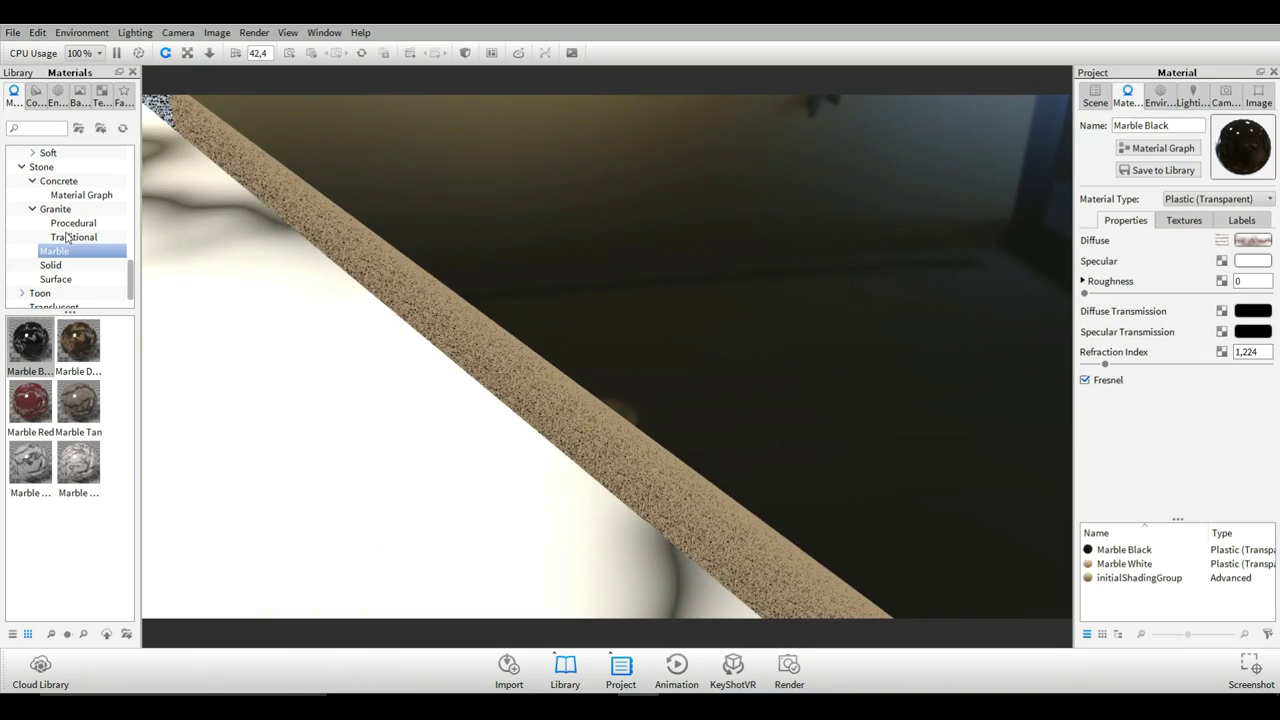
pyautogui.click(59, 181)
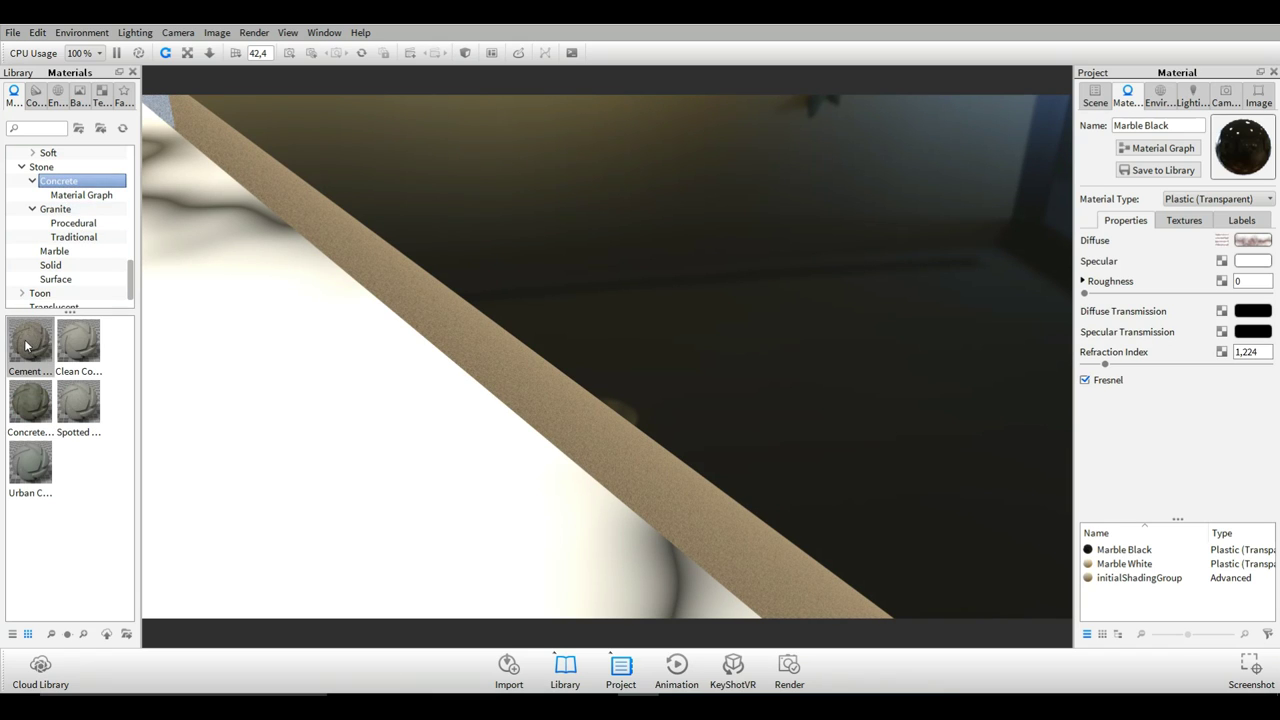
pyautogui.moveTo(27, 345); pyautogui.dragTo(591, 440)
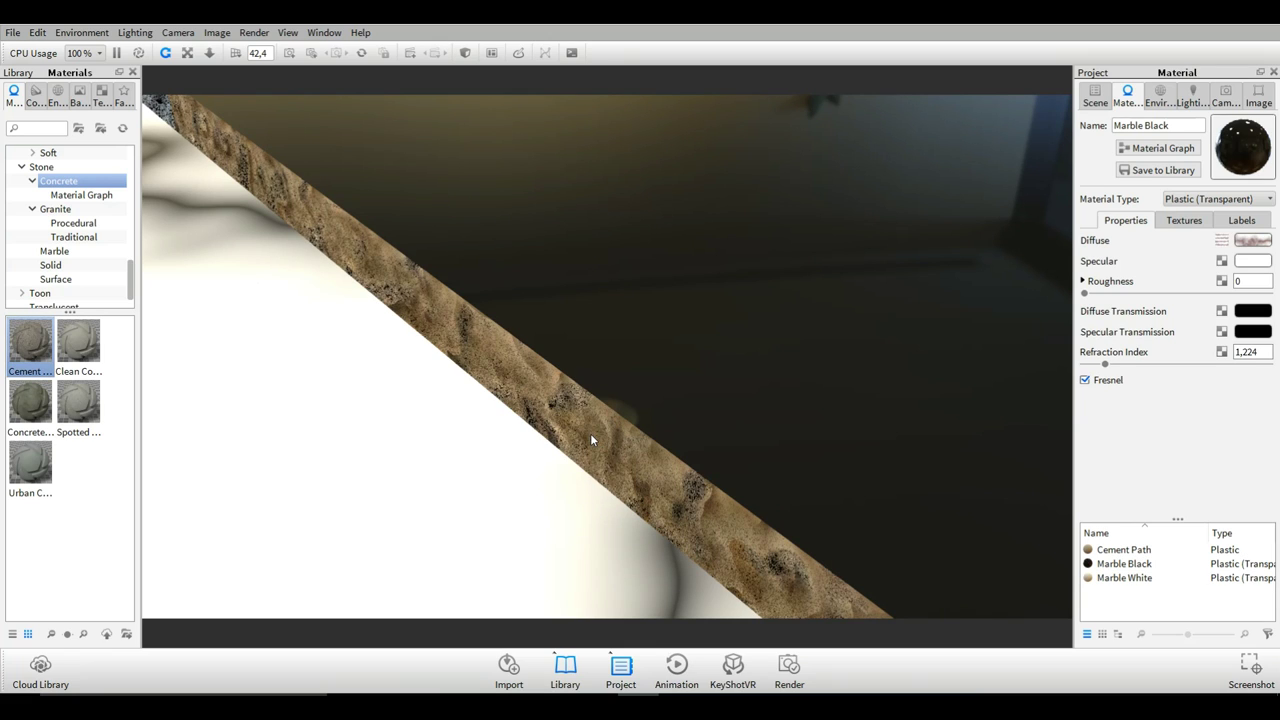
# - Set Cement Path refraction index 1,066 and roughness 0,554, then zoom out to the whole floor
pyautogui.doubleClick(591, 440)
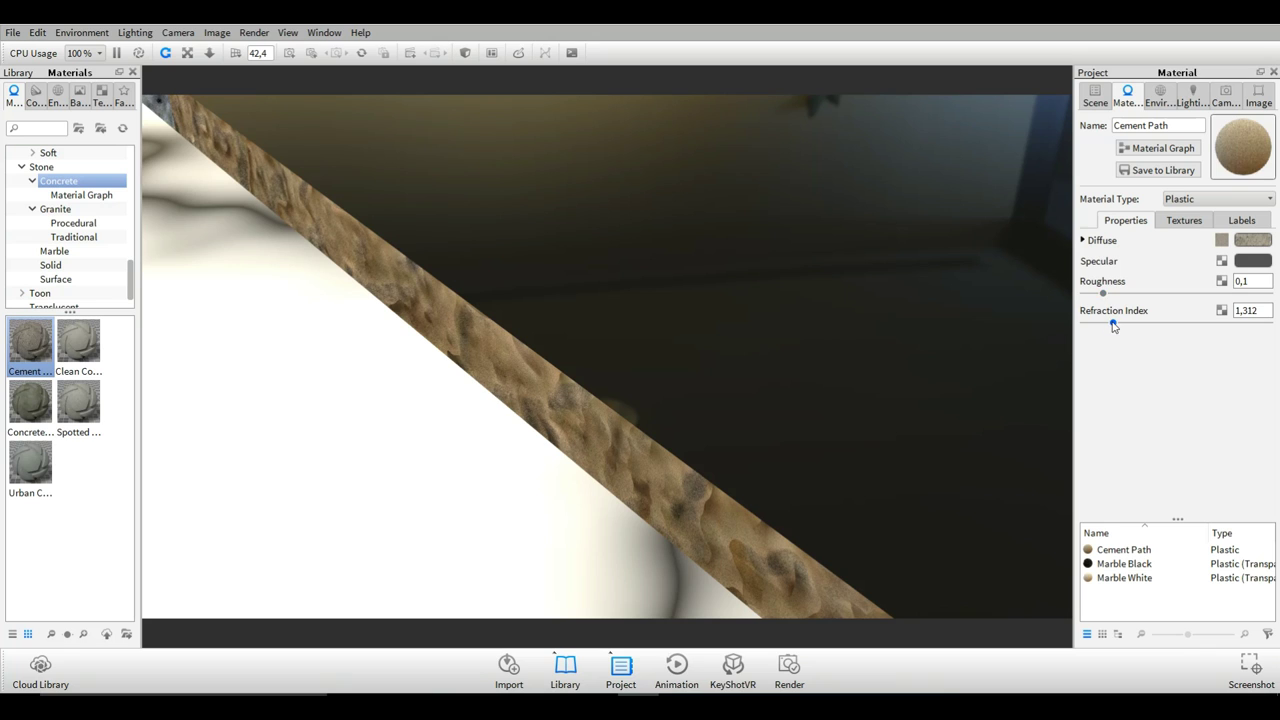
pyautogui.moveTo(1115, 326); pyautogui.dragTo(1092, 328)
pyautogui.moveTo(1105, 297); pyautogui.dragTo(1186, 311)
pyautogui.scroll(-10, 428, 405)
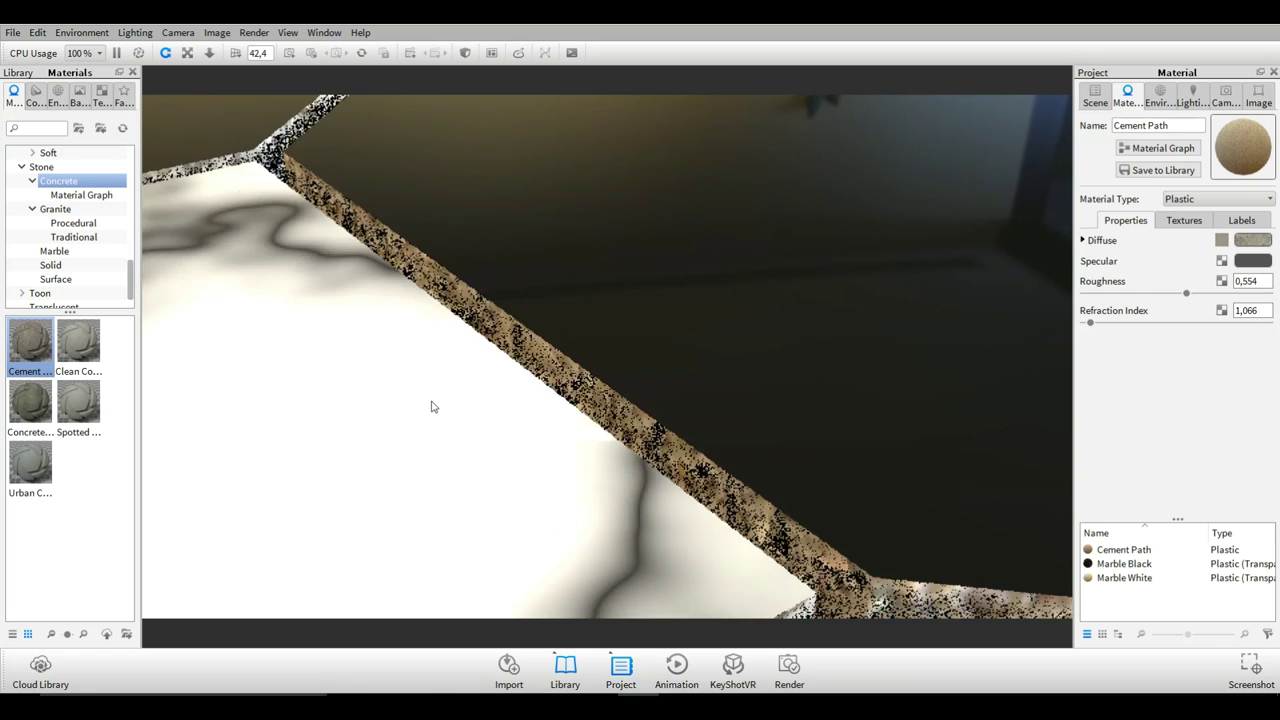
pyautogui.scroll(-8, 433, 405)
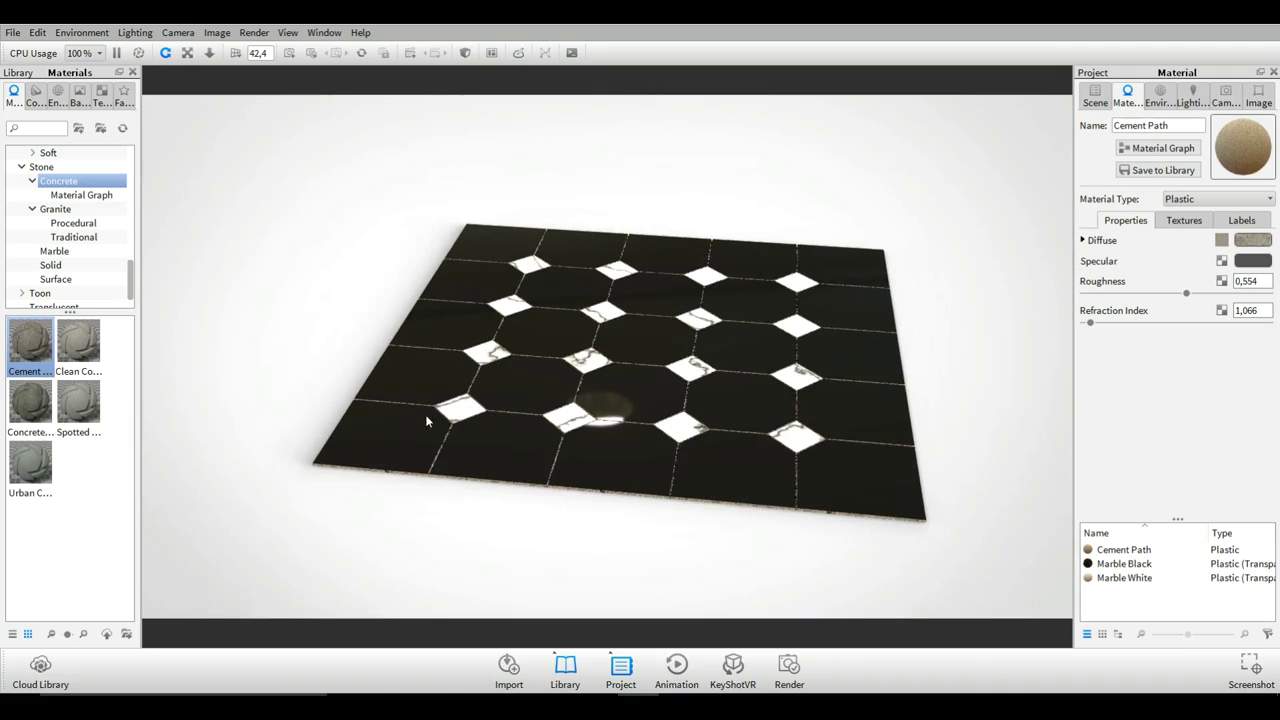
# - Orbit to a low angle and try the Overhead Array 2k panel environment
pyautogui.moveTo(385, 444); pyautogui.dragTo(648, 467)
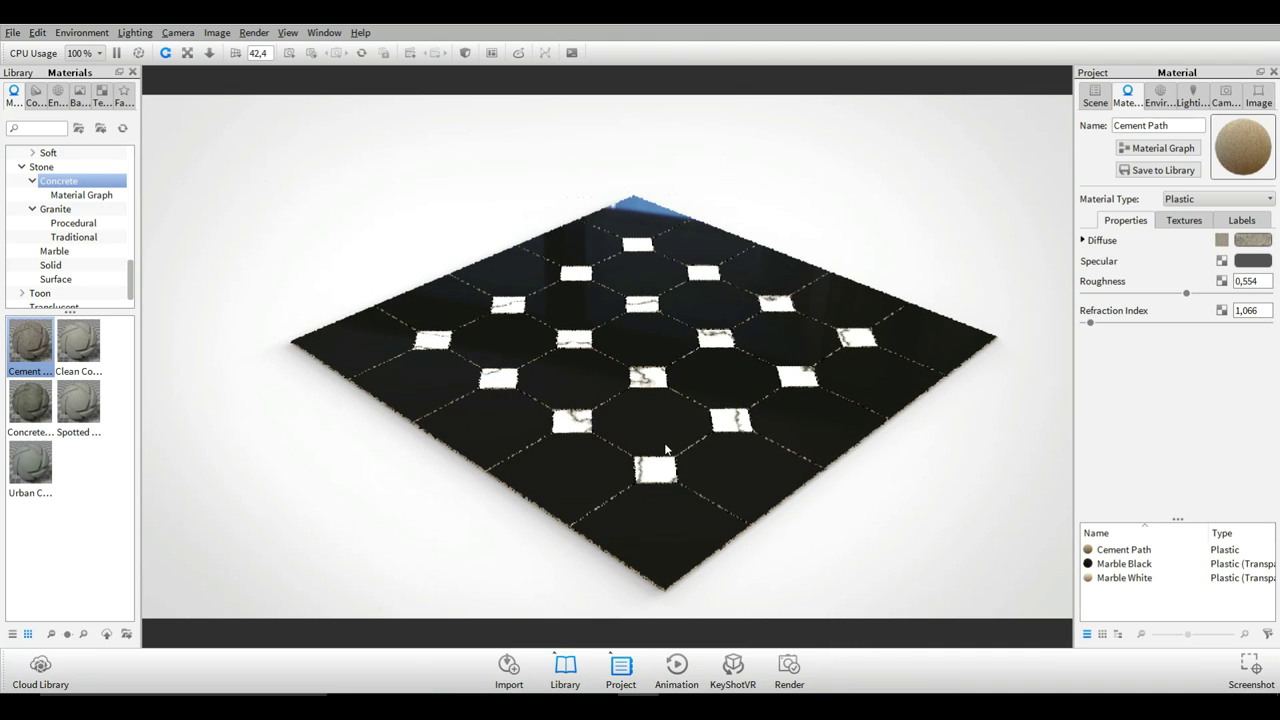
pyautogui.click(77, 95)
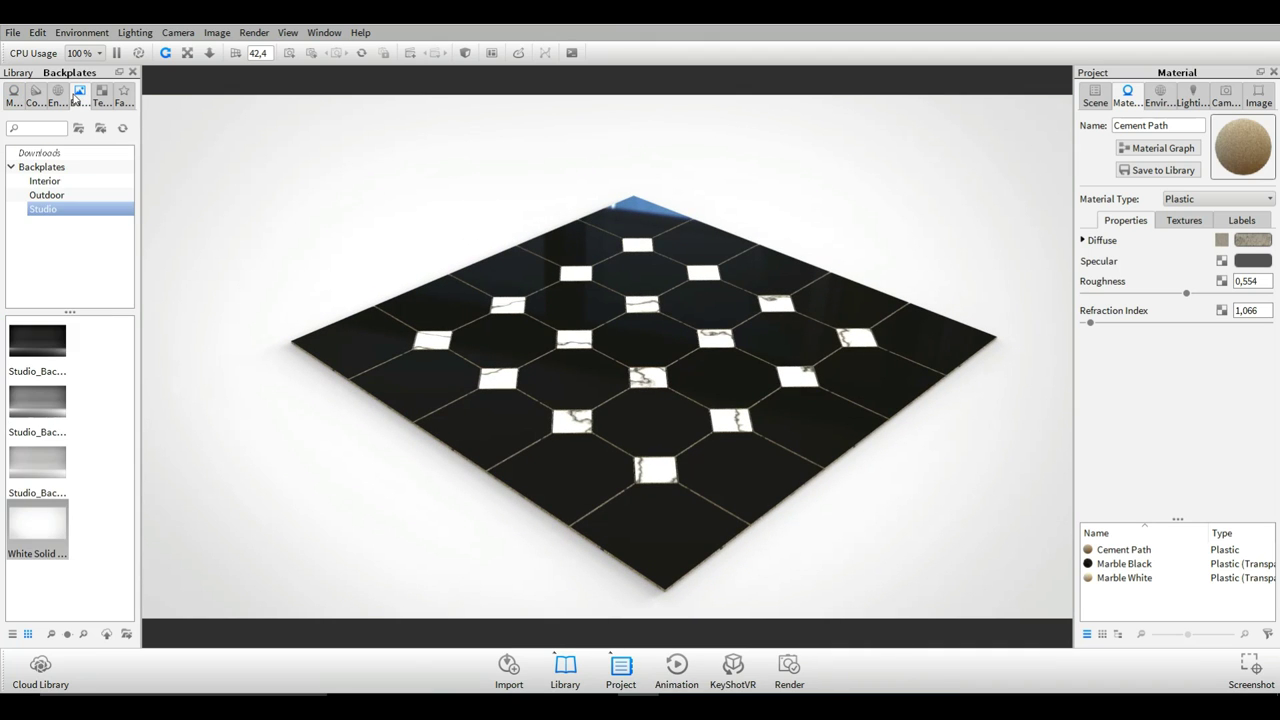
pyautogui.click(58, 95)
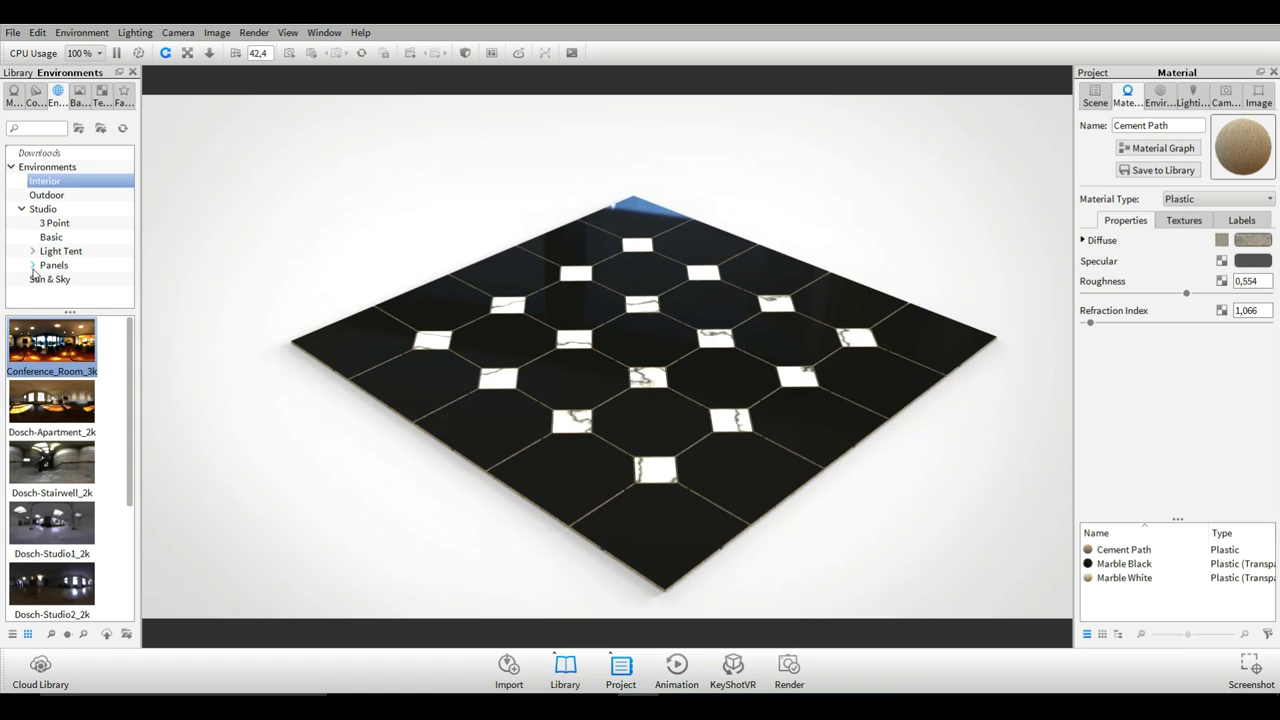
pyautogui.click(33, 265)
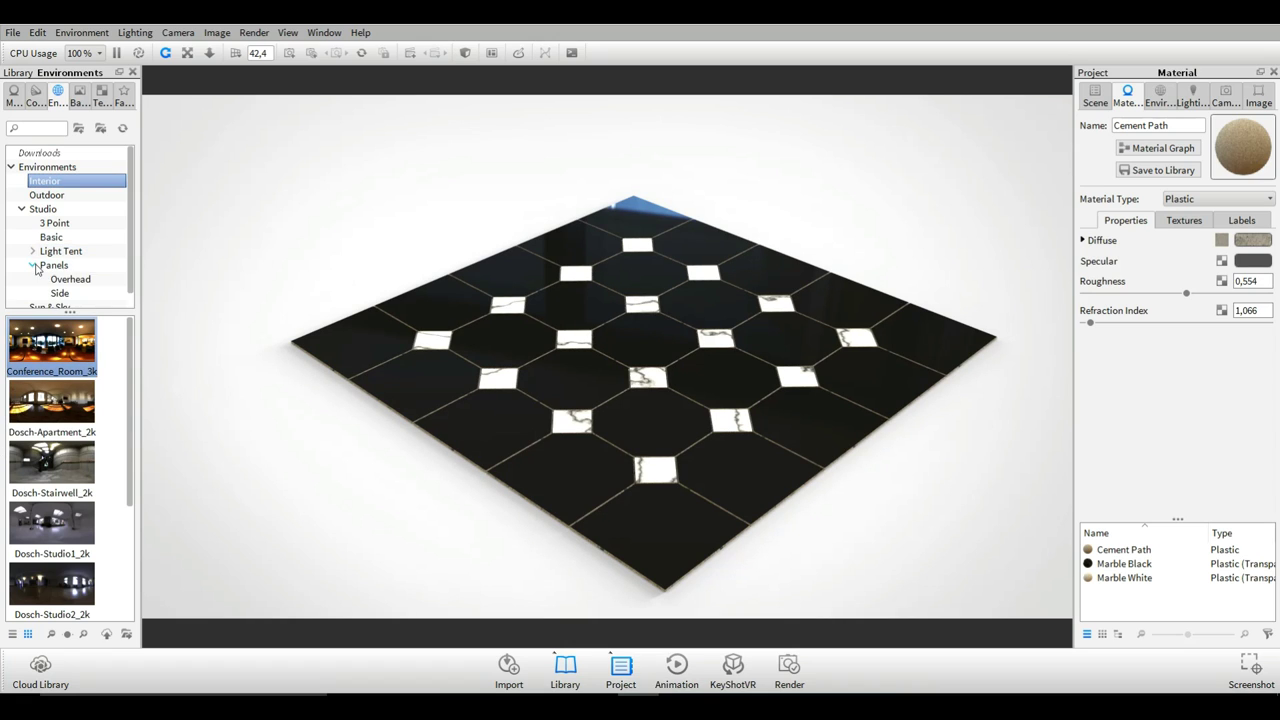
pyautogui.click(70, 279)
pyautogui.moveTo(58, 326); pyautogui.dragTo(298, 227)
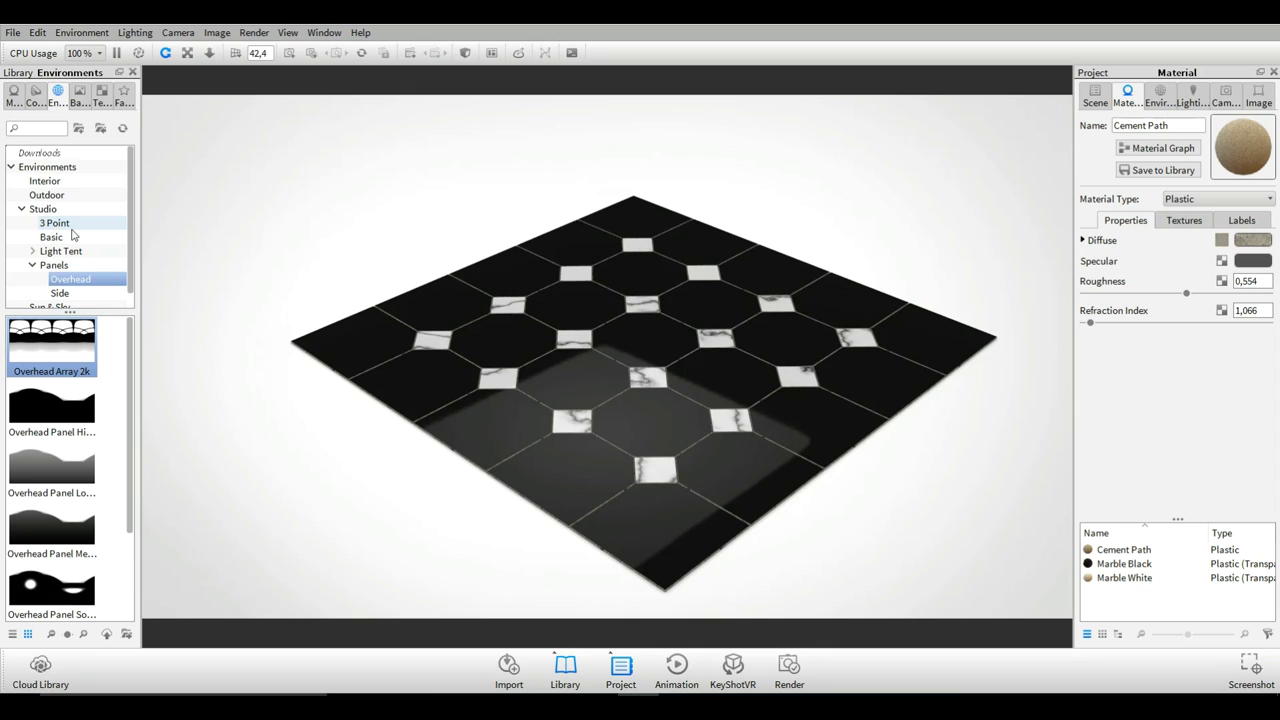
# - Switch the lighting to the outdoor forest HDRI and frame a close, low-angle view
pyautogui.scroll(-1, 72, 235)
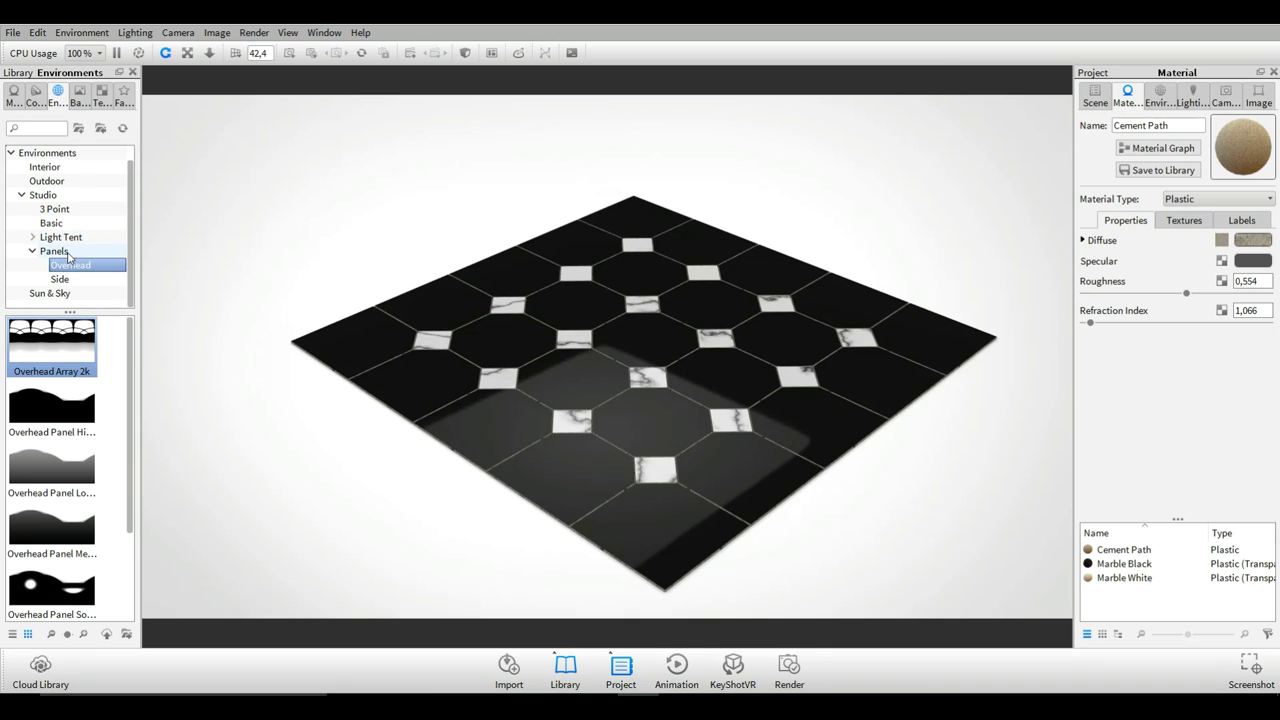
pyautogui.moveTo(70, 265); pyautogui.dragTo(46, 195)
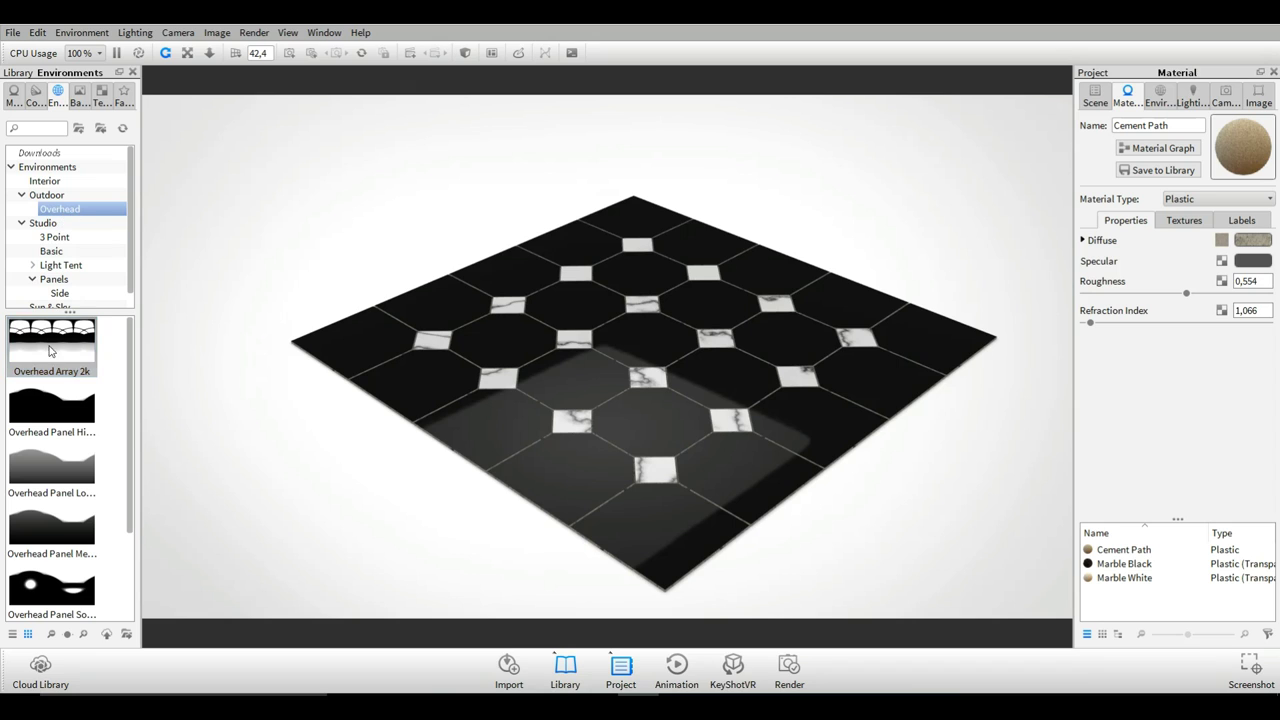
pyautogui.click(55, 345)
pyautogui.click(56, 195)
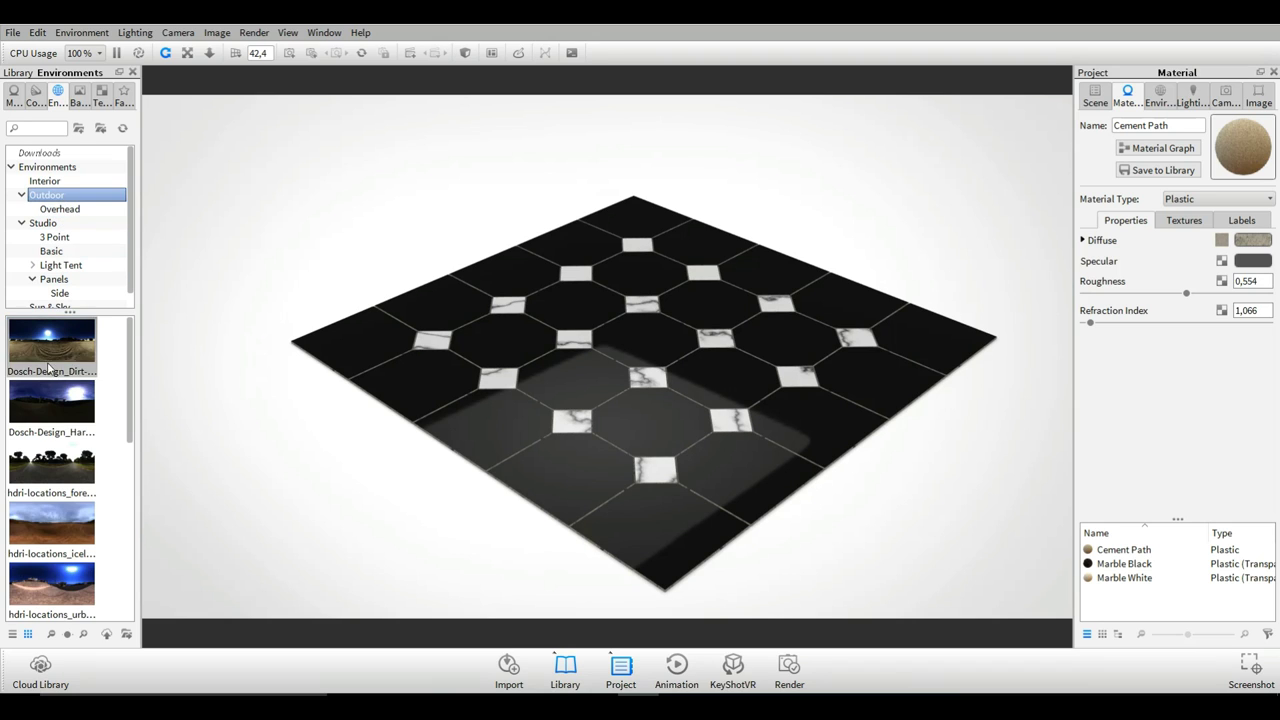
pyautogui.moveTo(56, 467); pyautogui.dragTo(336, 491)
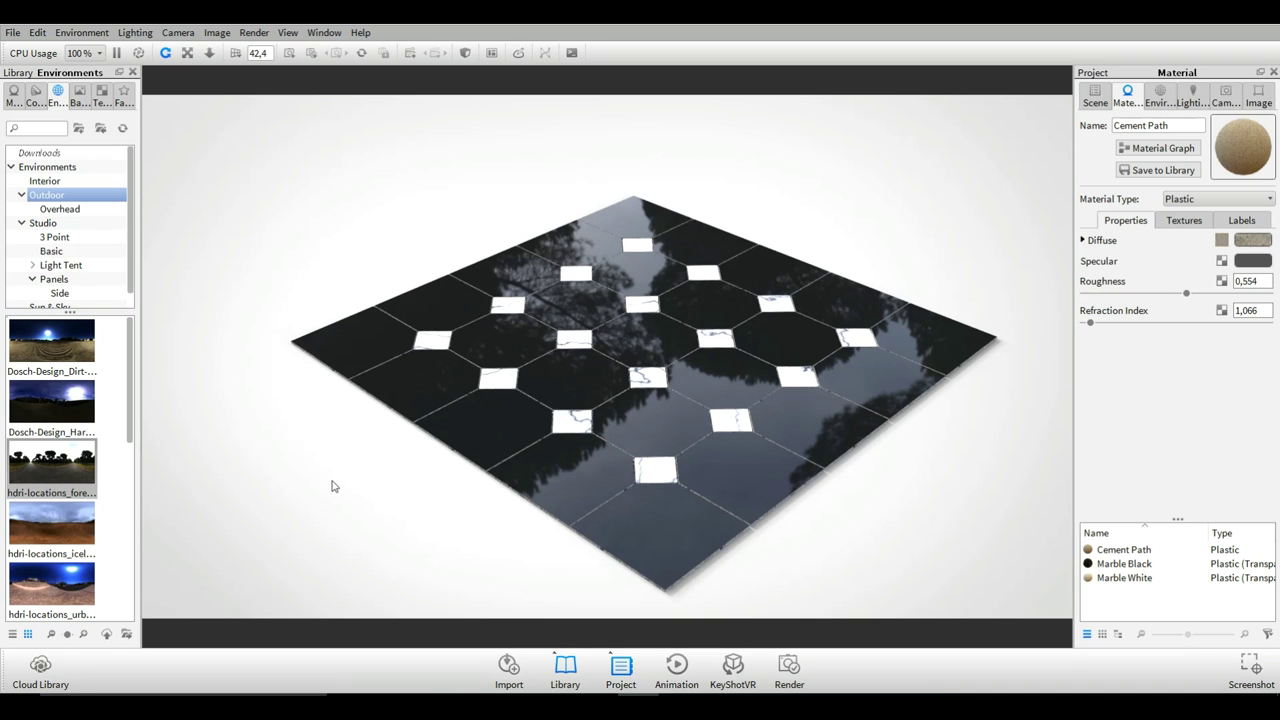
pyautogui.moveTo(333, 486); pyautogui.dragTo(266, 489)
pyautogui.scroll(8, 266, 489)
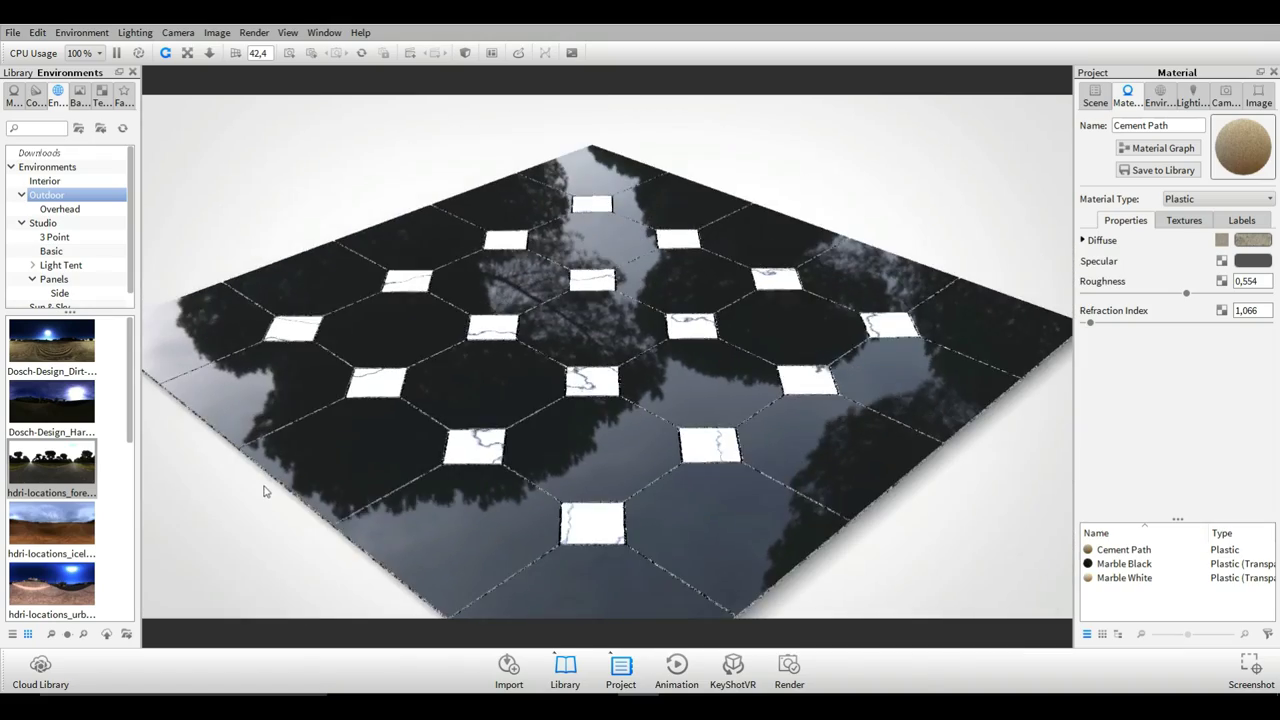
pyautogui.moveTo(264, 490); pyautogui.dragTo(305, 465)
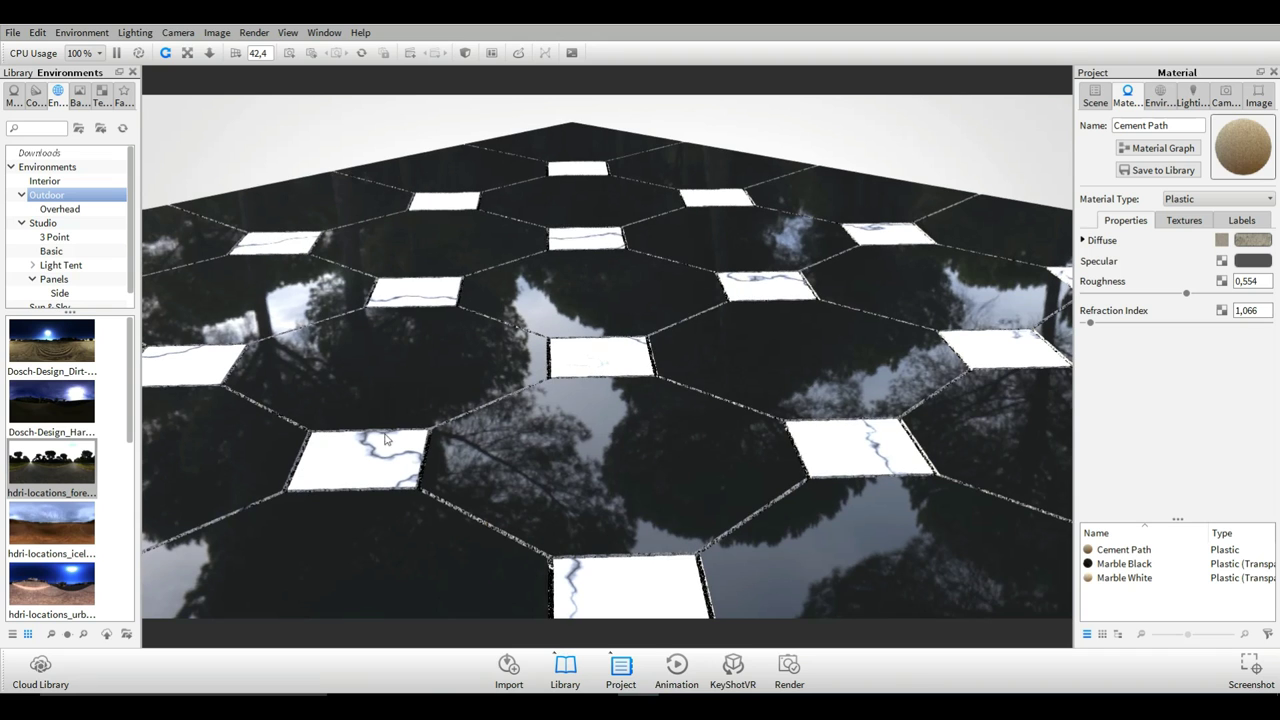
pyautogui.click(148, 33)
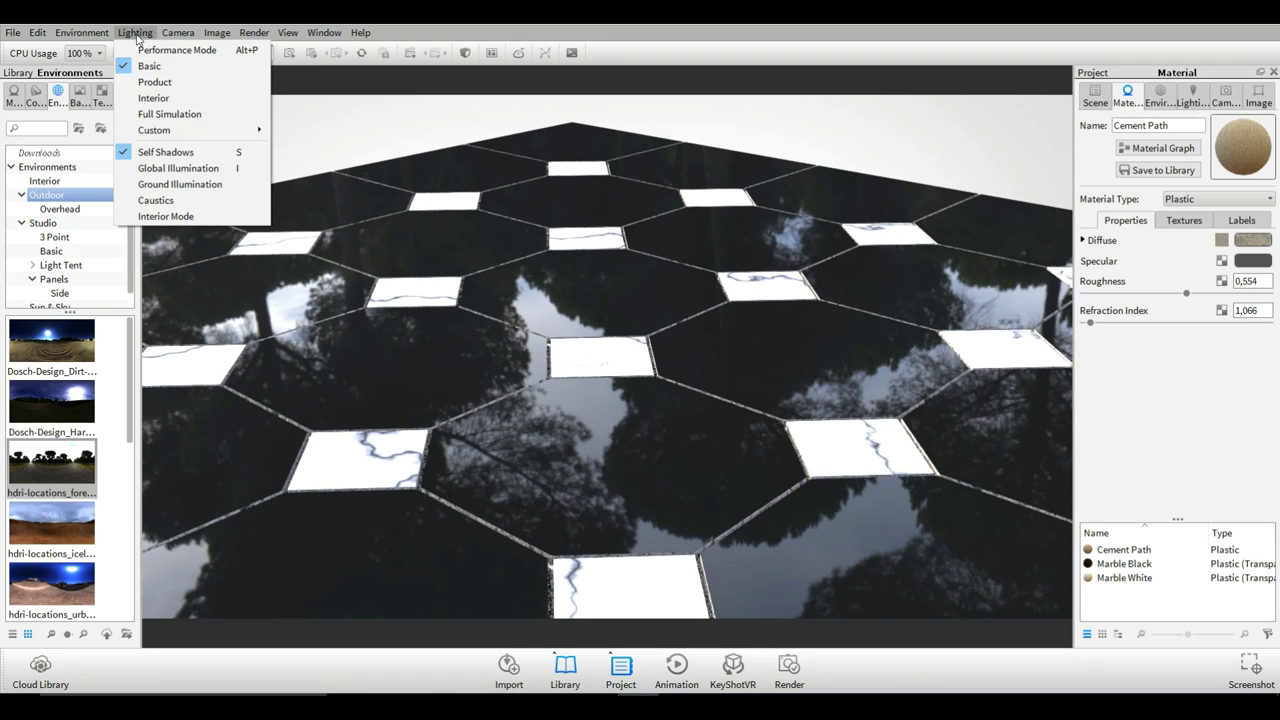
# - Set lighting to Full Simulation with caustics off and Ground Illumination on
pyautogui.click(211, 115)
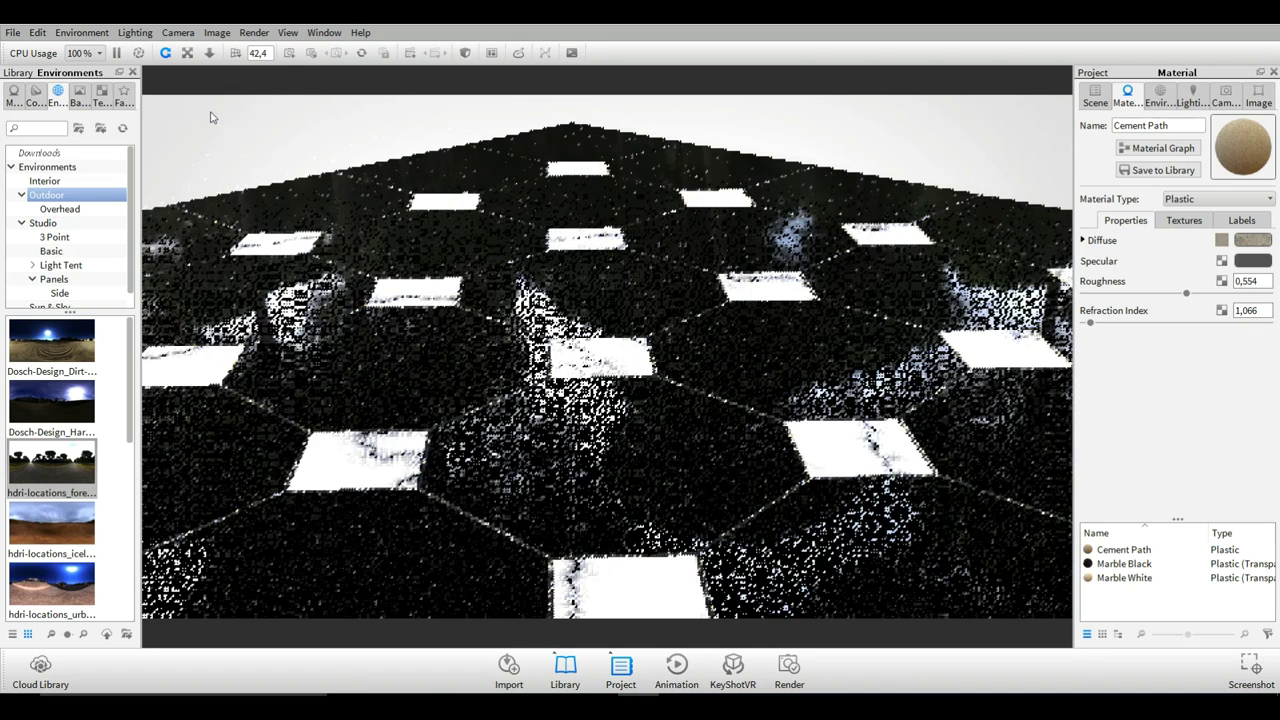
pyautogui.click(135, 32)
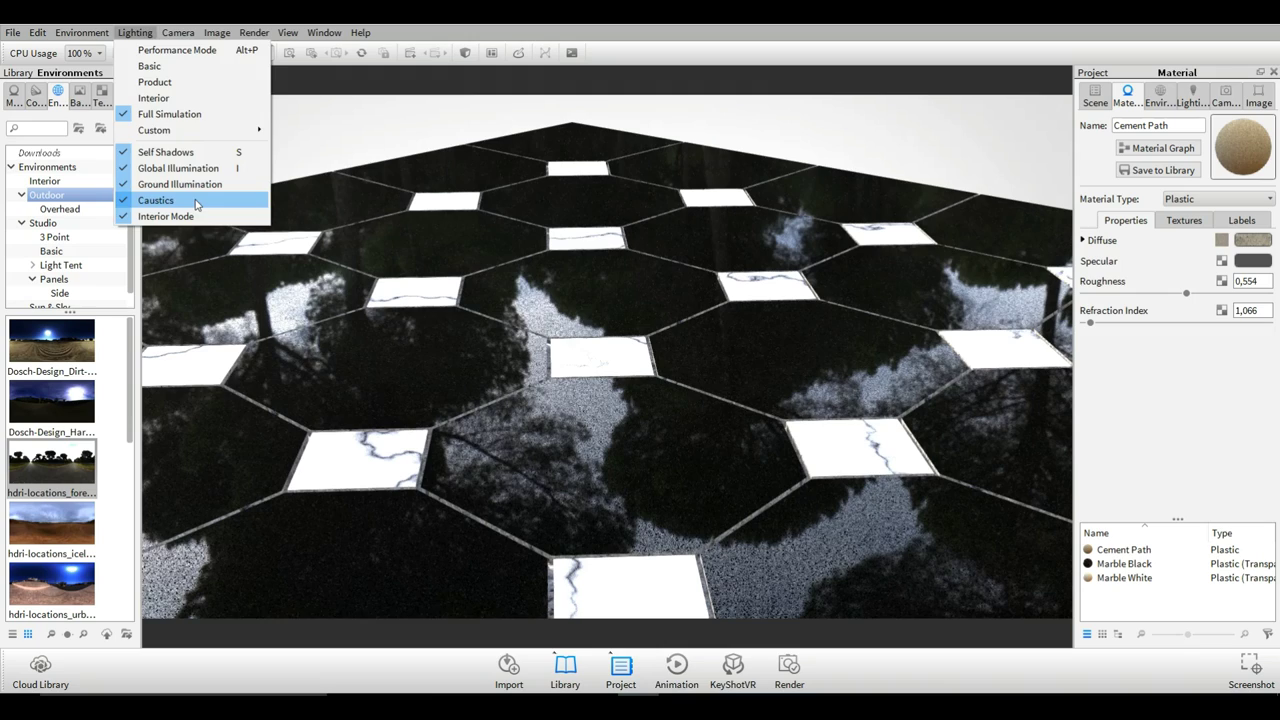
pyautogui.click(156, 200)
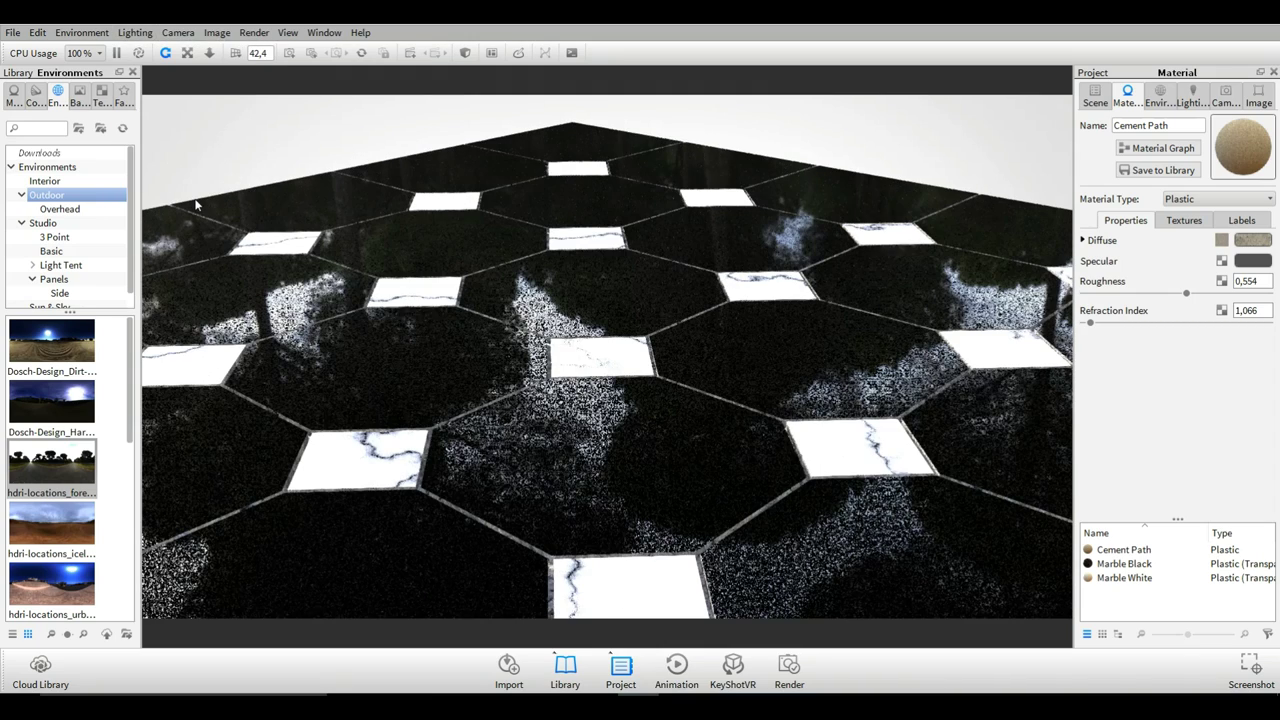
pyautogui.click(135, 32)
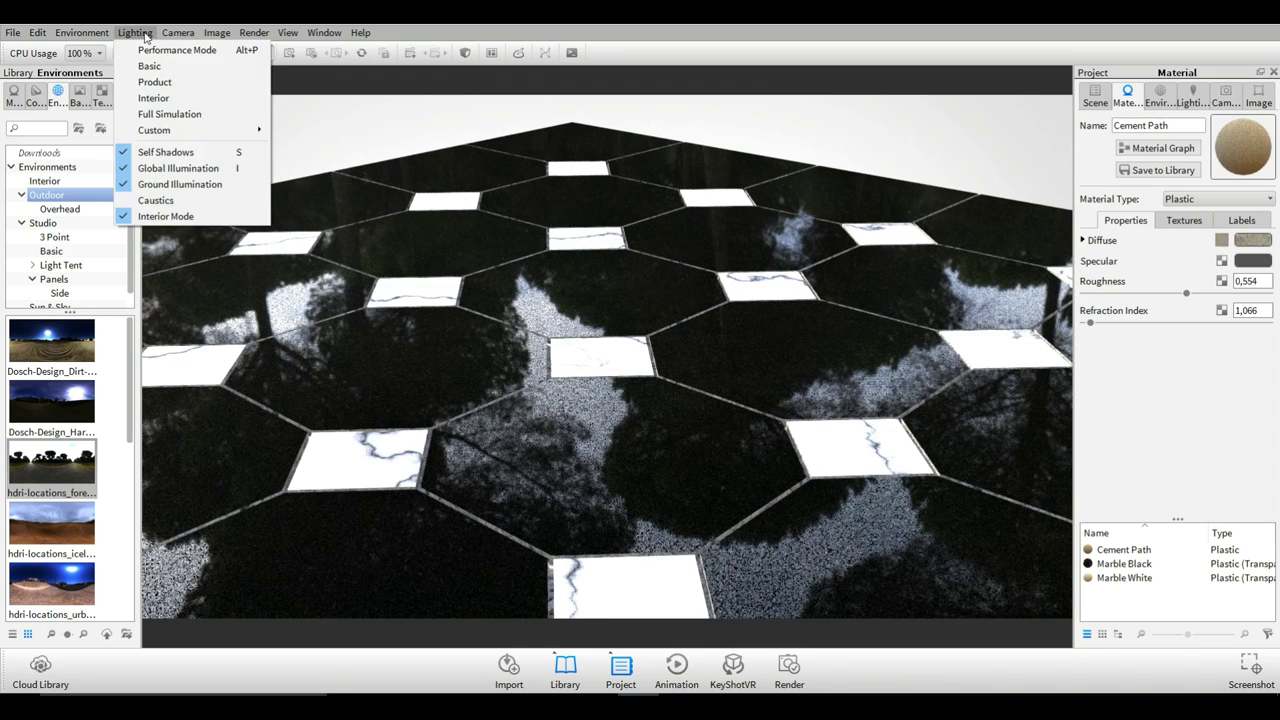
pyautogui.click(200, 216)
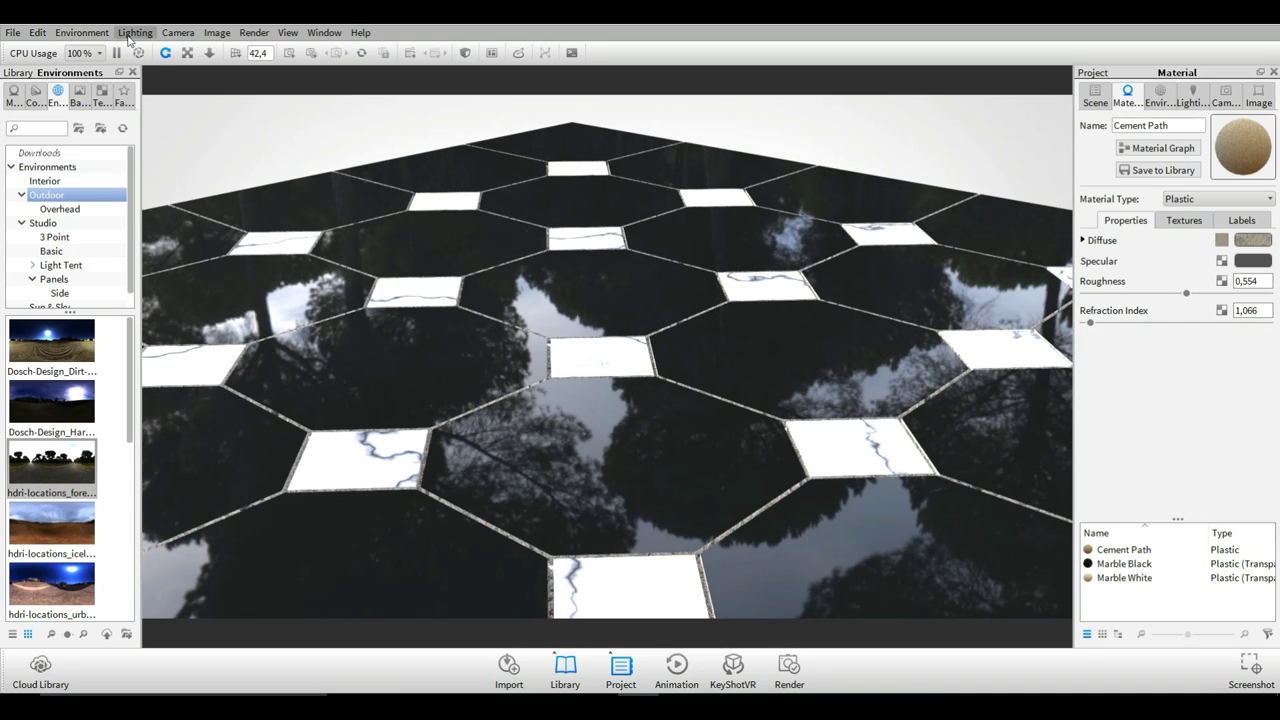
pyautogui.click(130, 34)
pyautogui.click(187, 198)
pyautogui.click(255, 33)
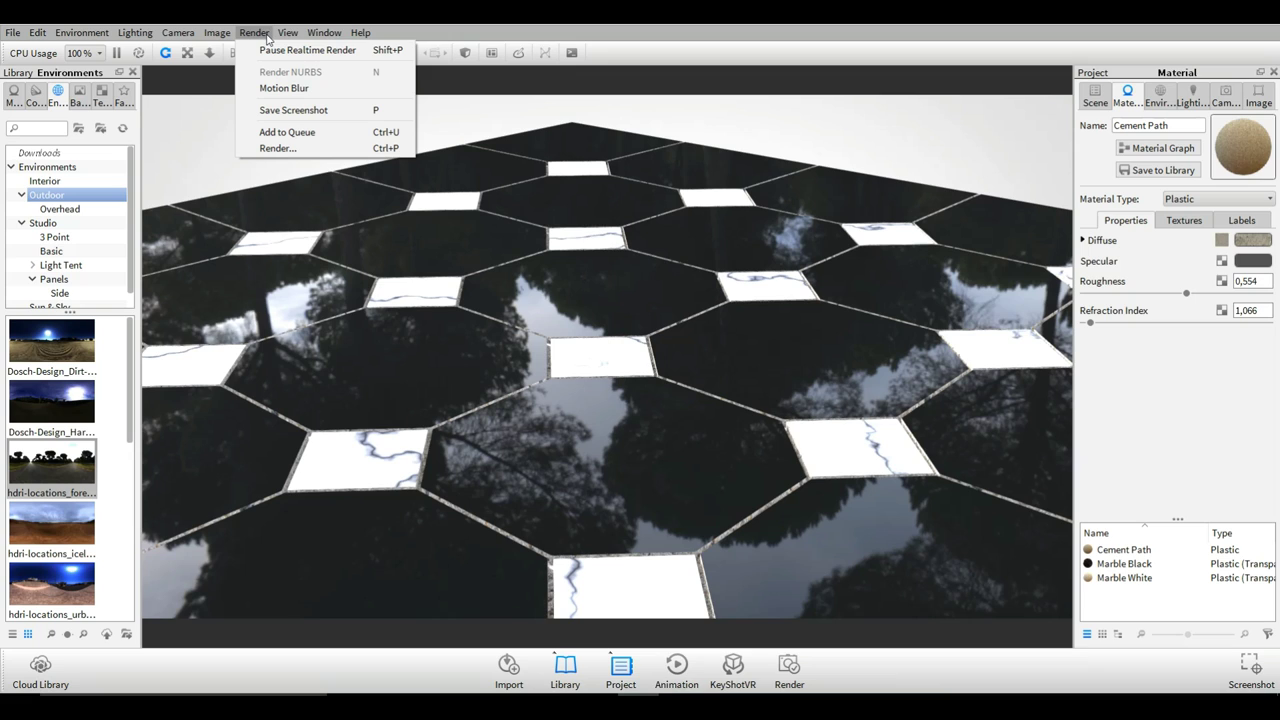
# - Name the final render FloorFinal and save it to the Desktop
pyautogui.click(302, 152)
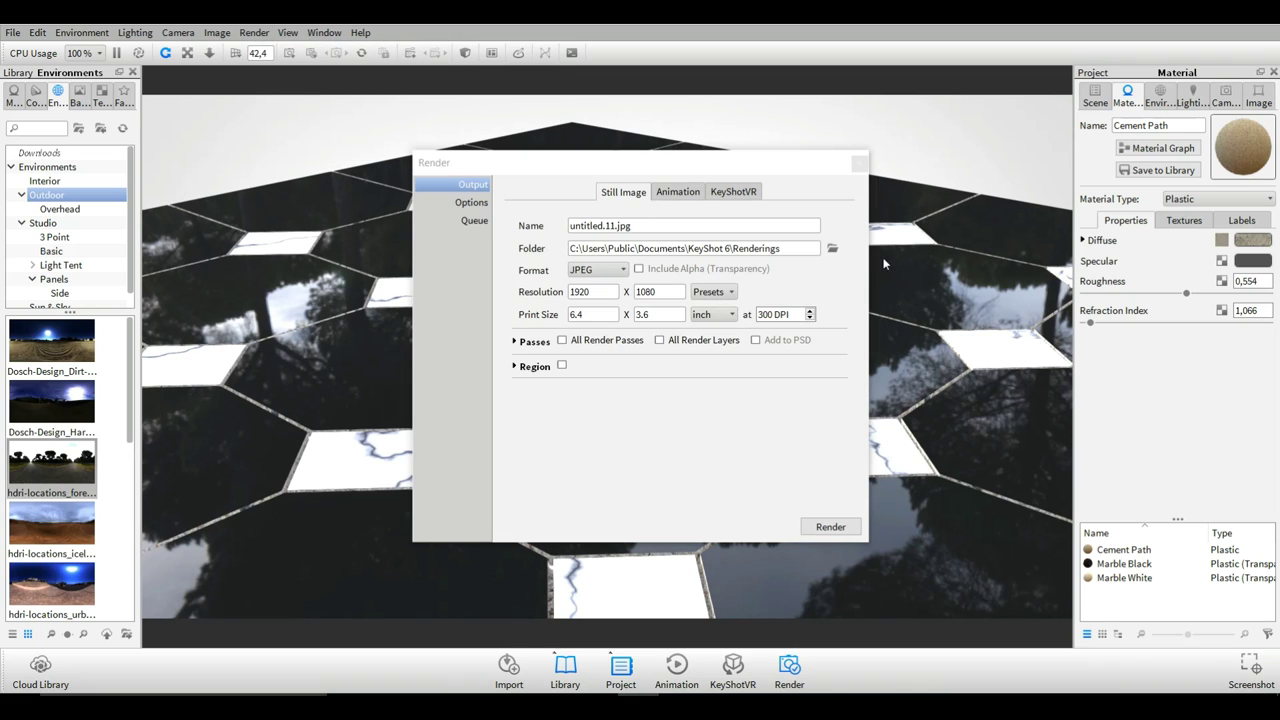
pyautogui.click(643, 227)
pyautogui.moveTo(643, 227); pyautogui.dragTo(504, 225)
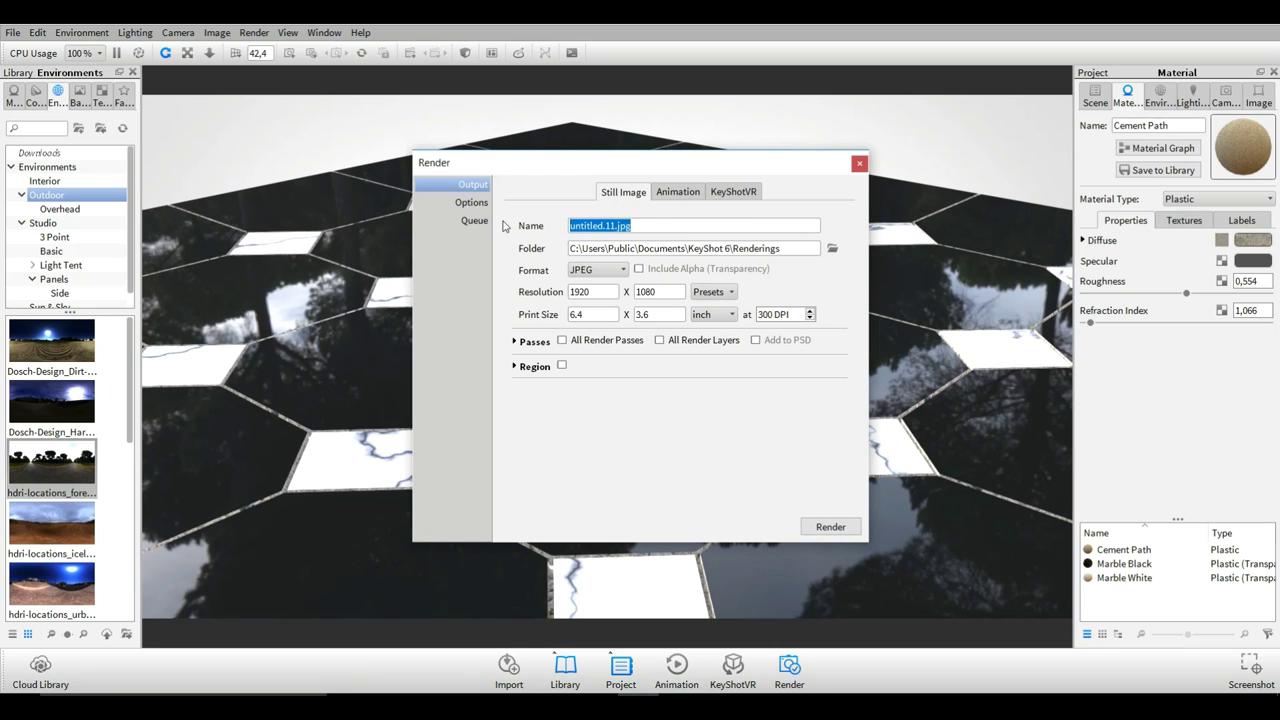
pyautogui.write('FloorFinal')
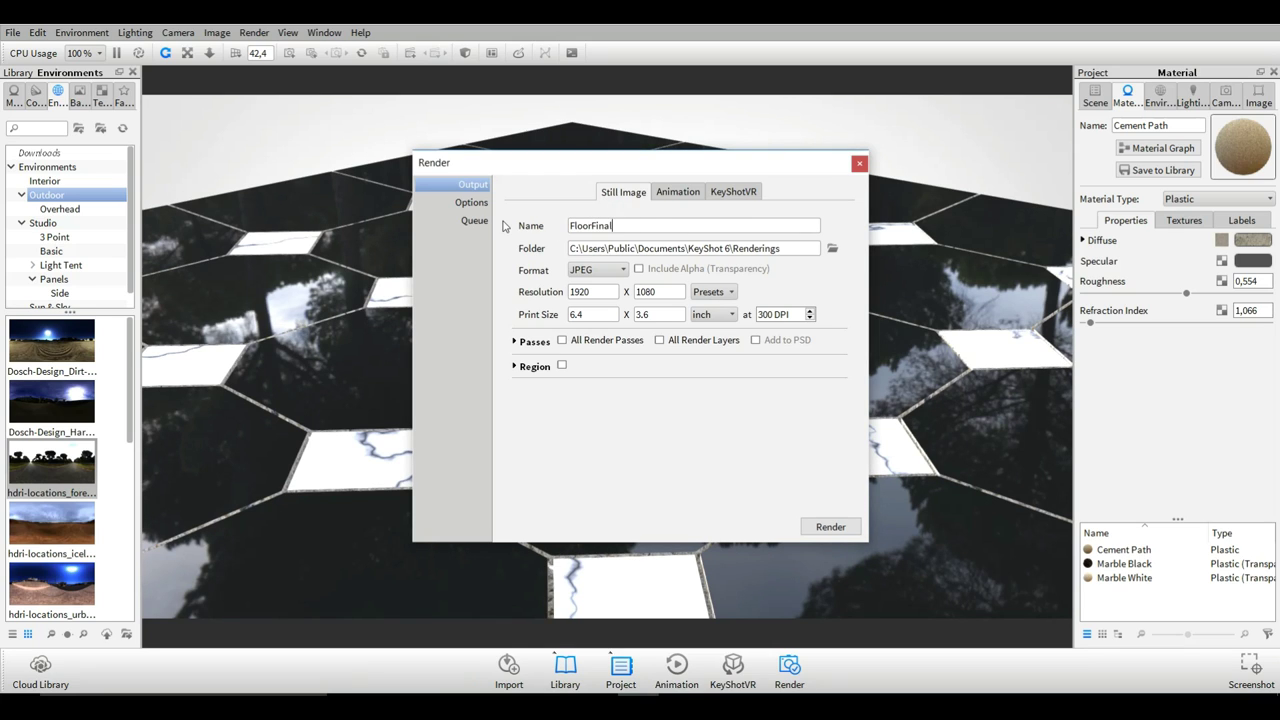
pyautogui.click(831, 251)
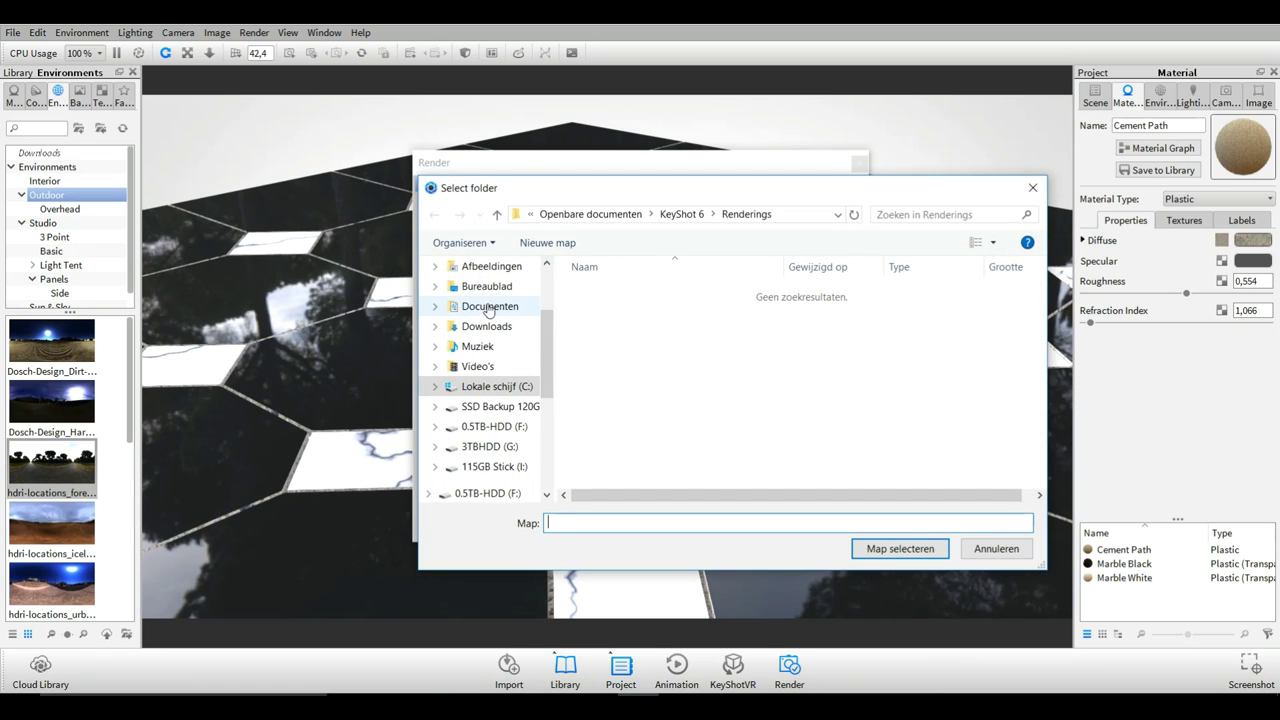
pyautogui.click(484, 287)
pyautogui.click(918, 551)
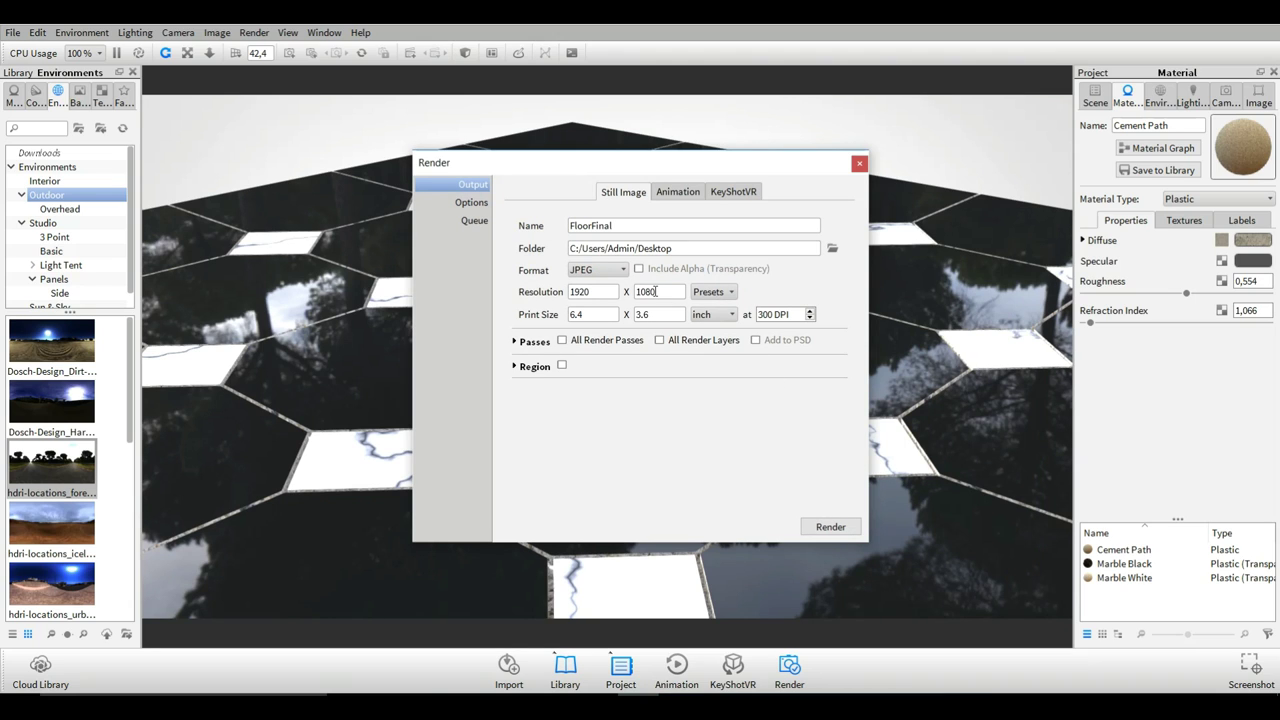
# - Set quality to 202 maximum samples and render the 1920×1080 image
pyautogui.click(484, 203)
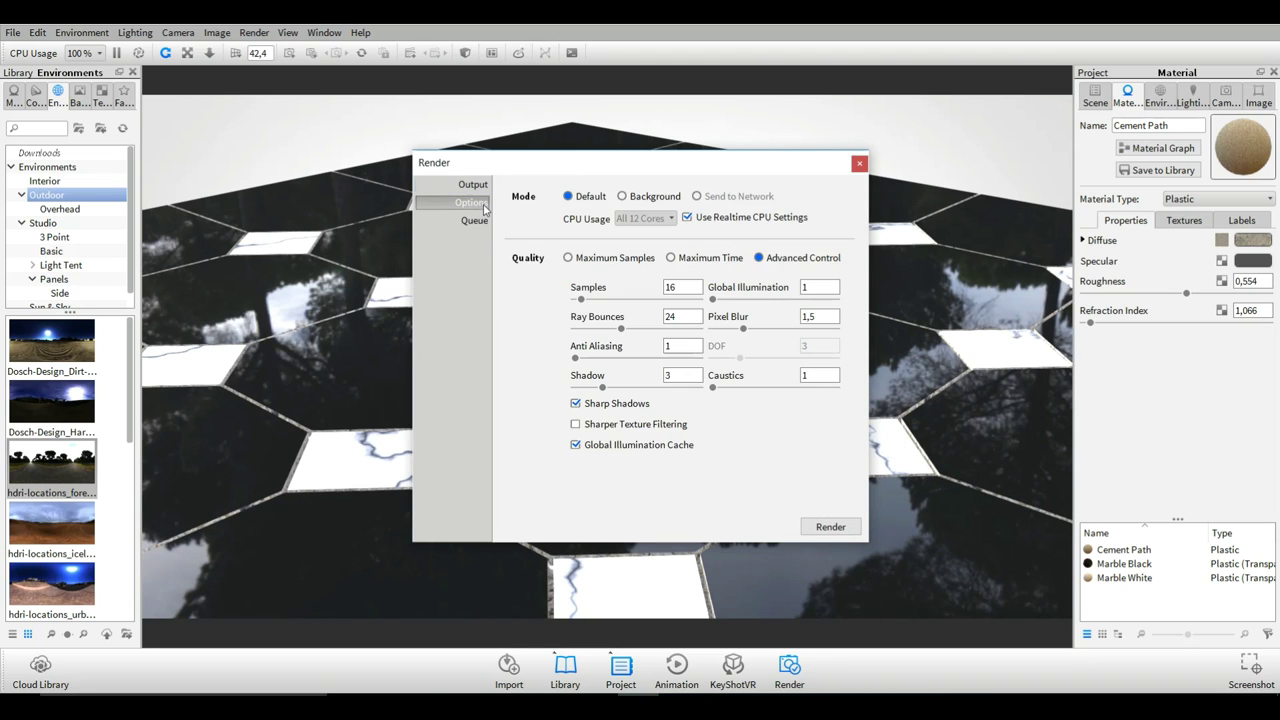
pyautogui.click(568, 257)
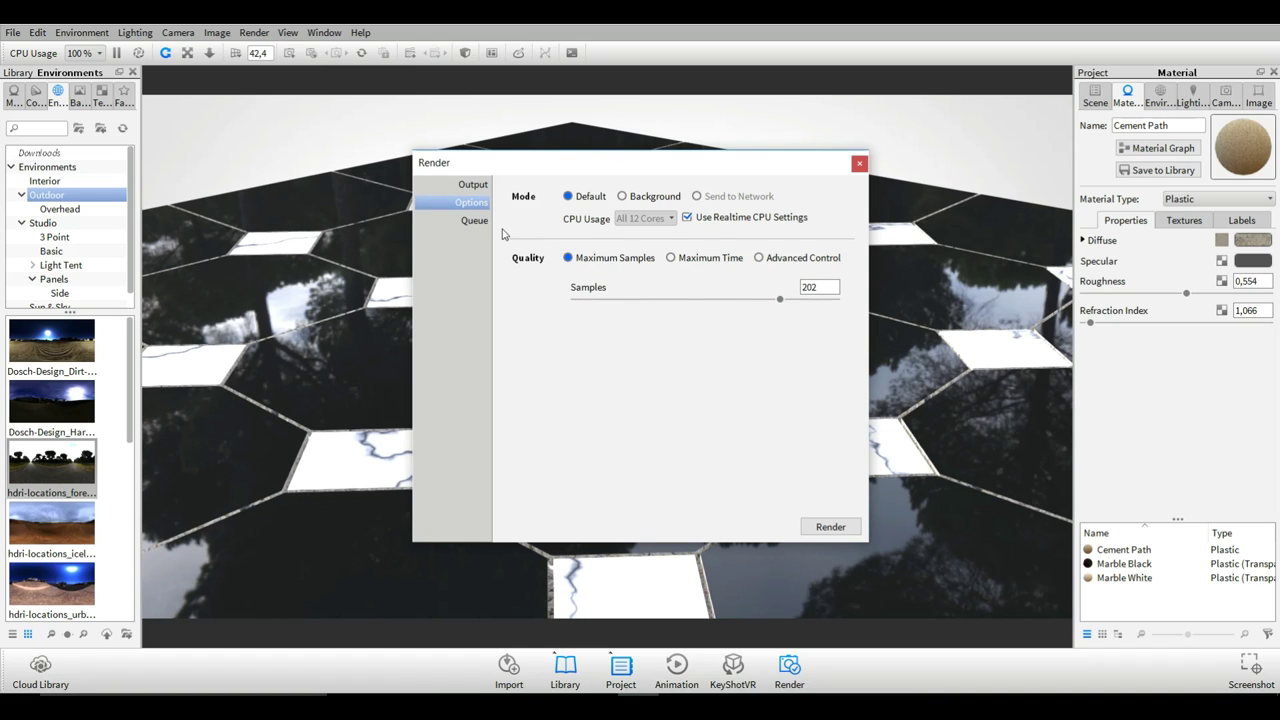
pyautogui.click(831, 527)
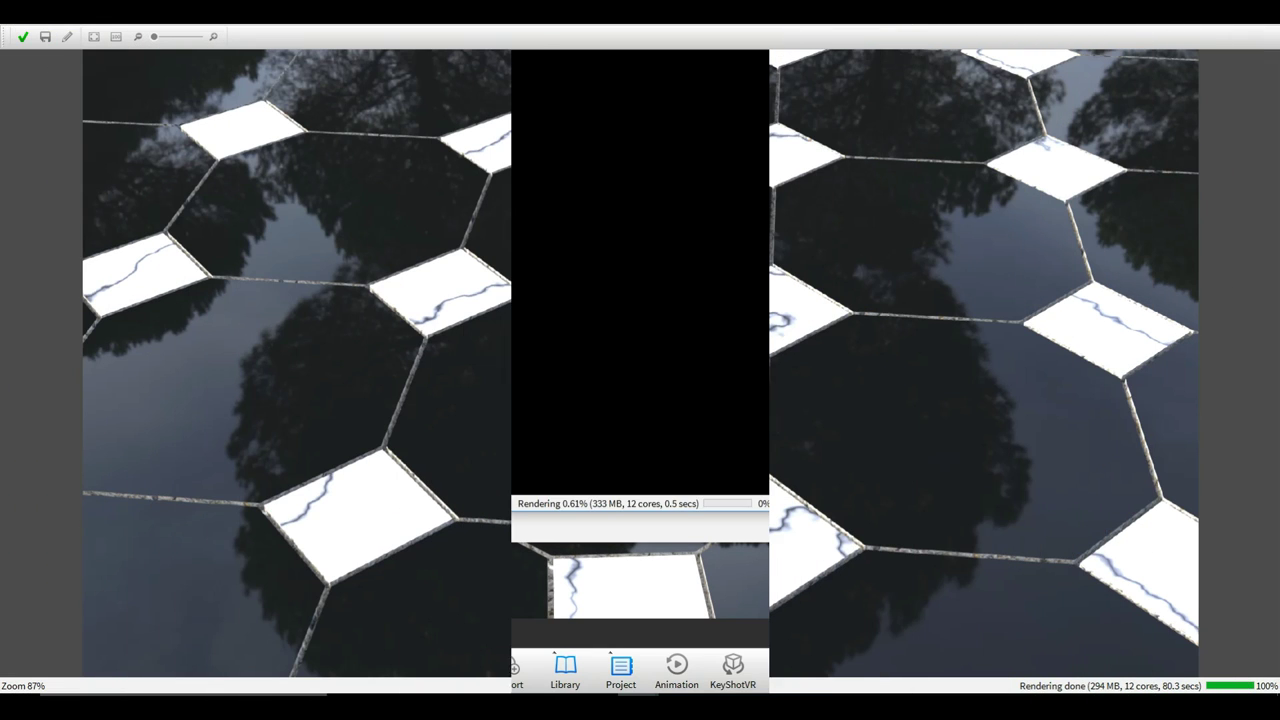